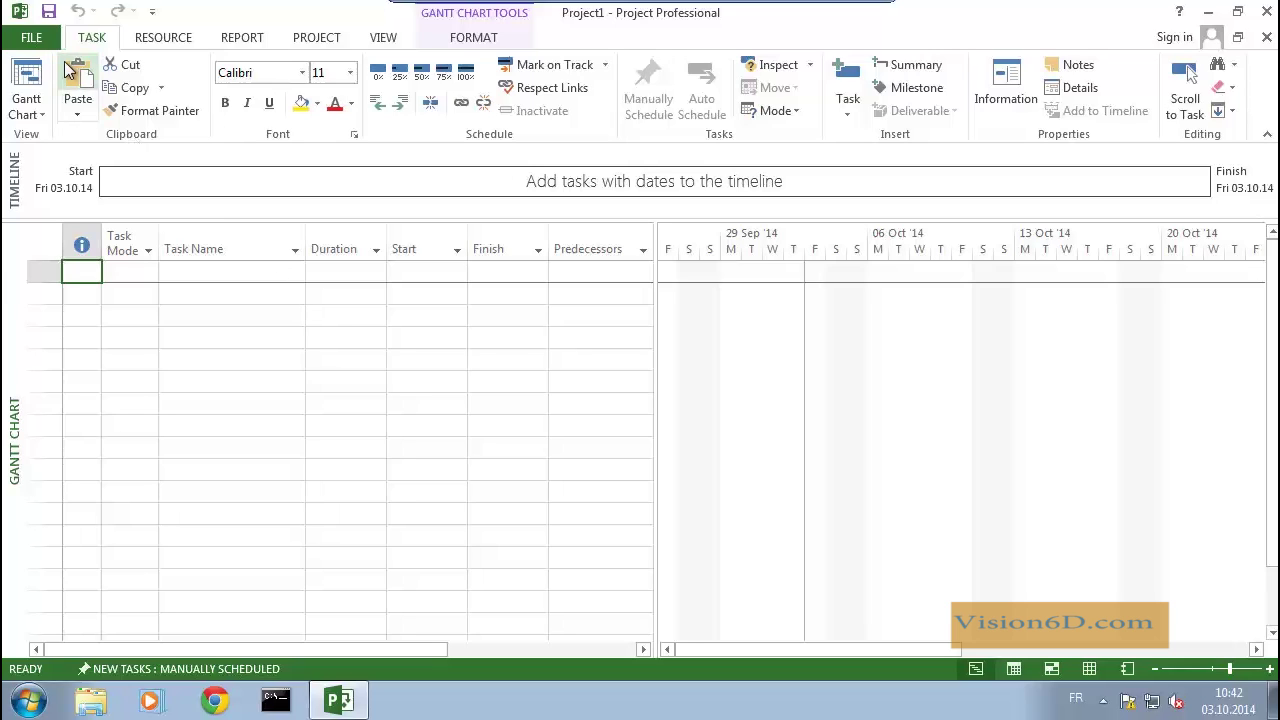
In the schedule options for Project1, set the hours per day to 8 and the hours per week to 40
click(12, 38)
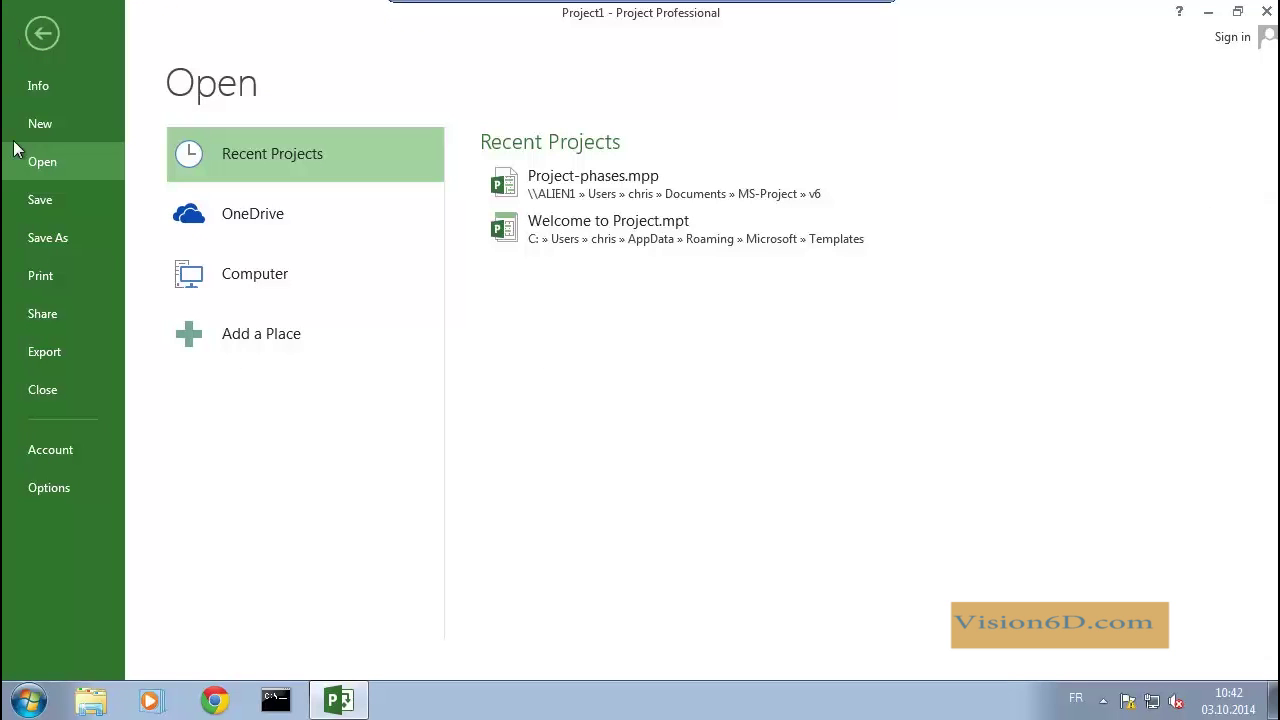
click(59, 490)
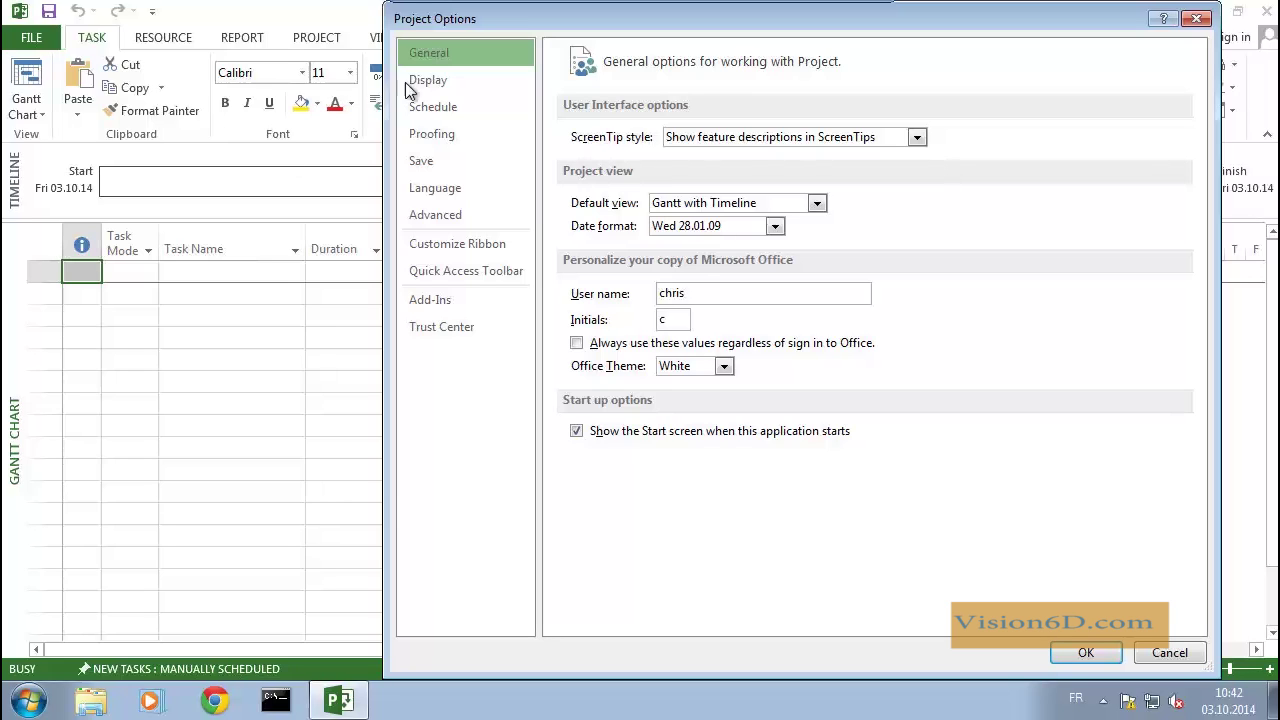
click(450, 108)
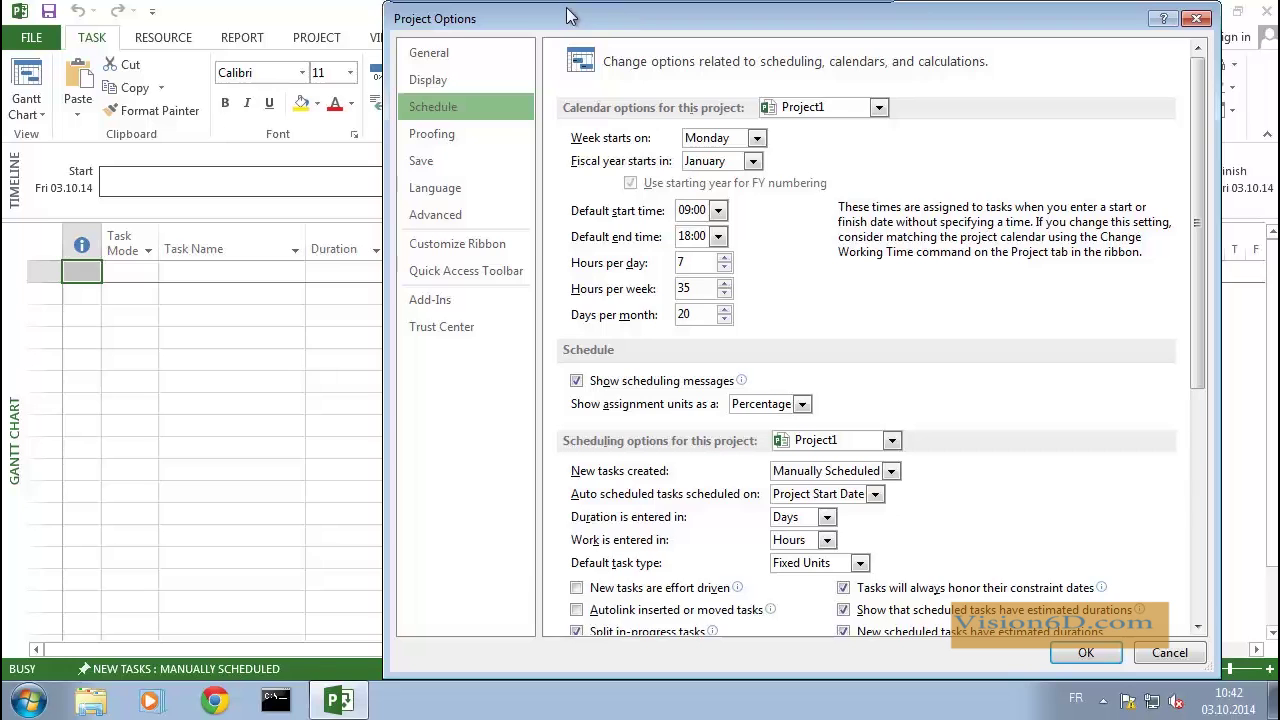
drag(572, 15, 503, 15)
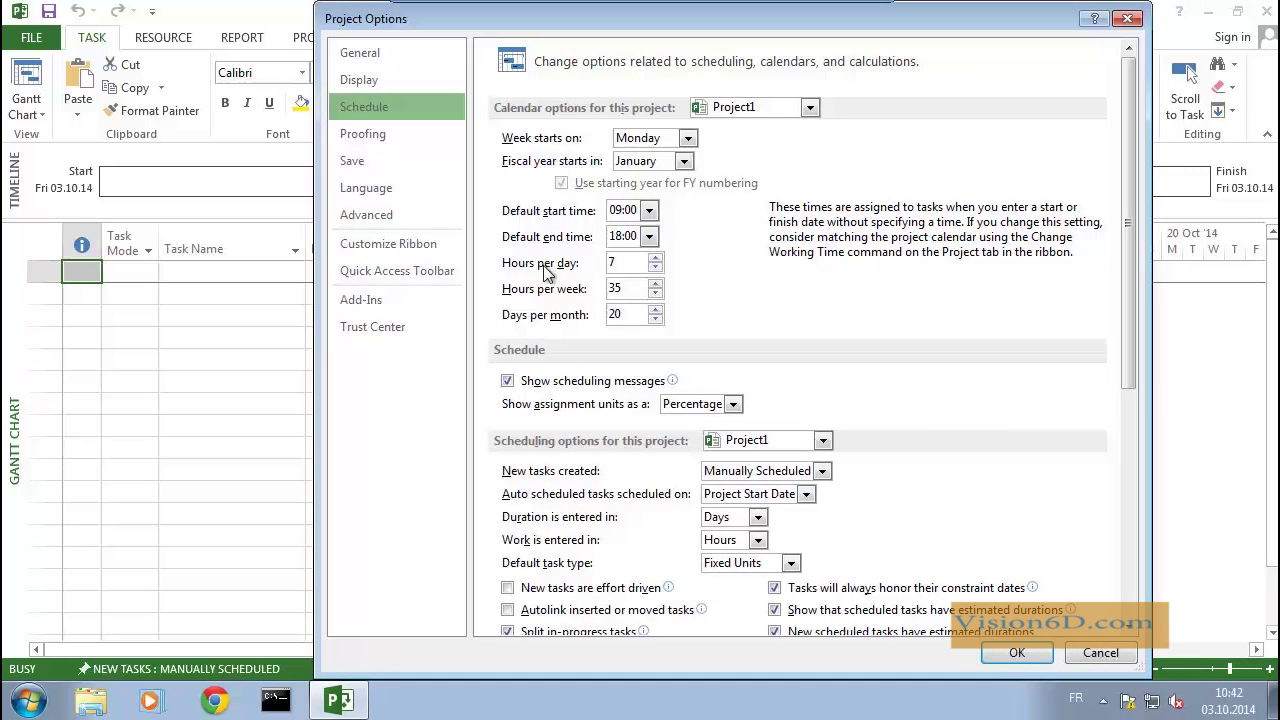
click(656, 259)
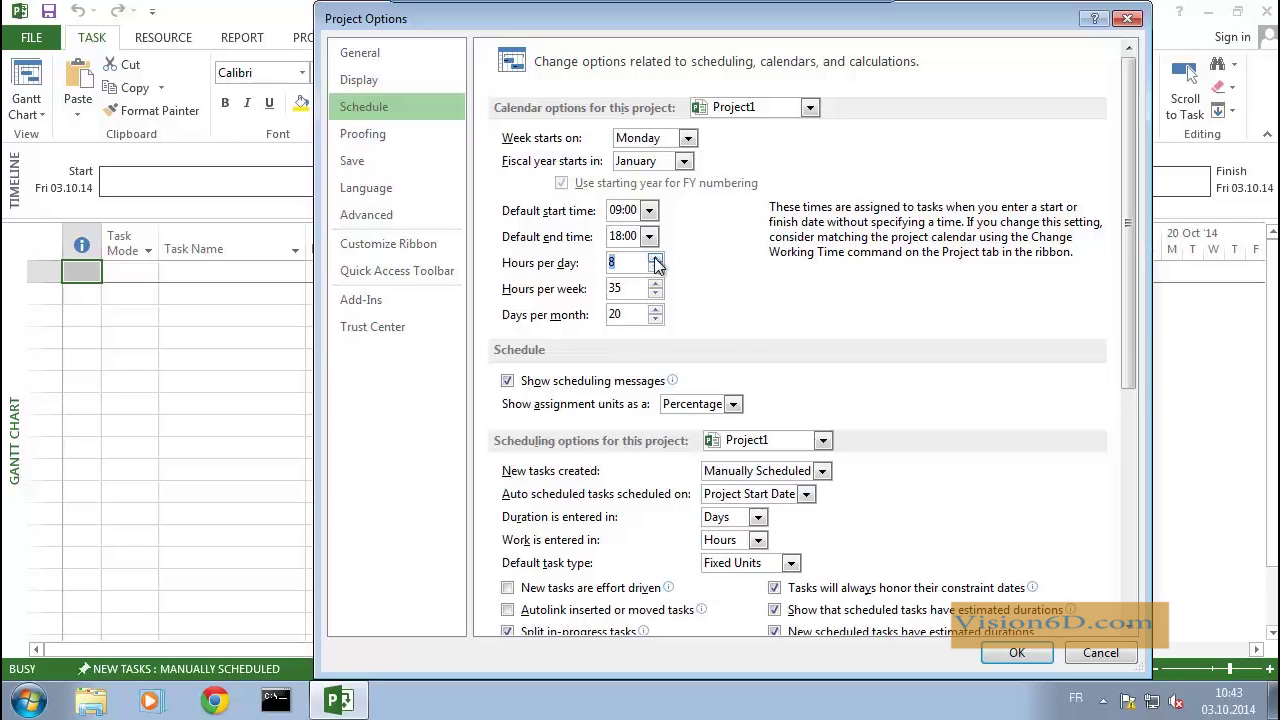
click(657, 285)
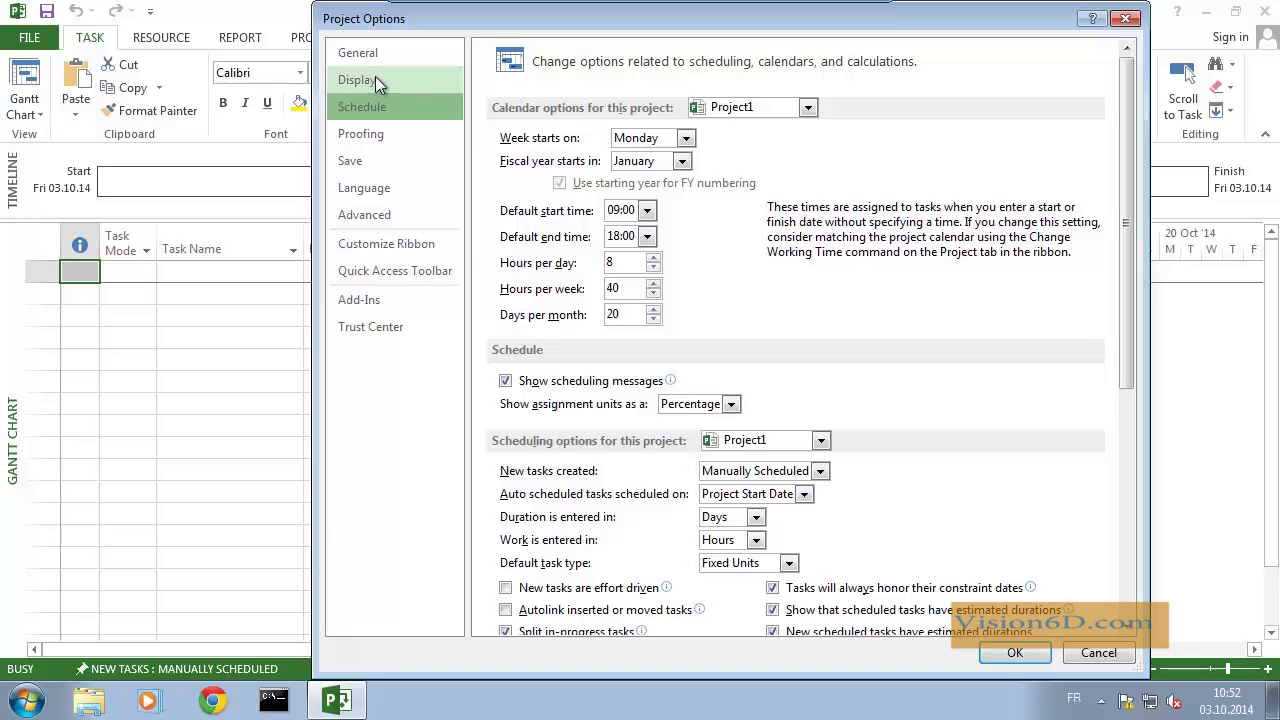
Review the currency choices in the project's display options, and close the options dialog
click(375, 80)
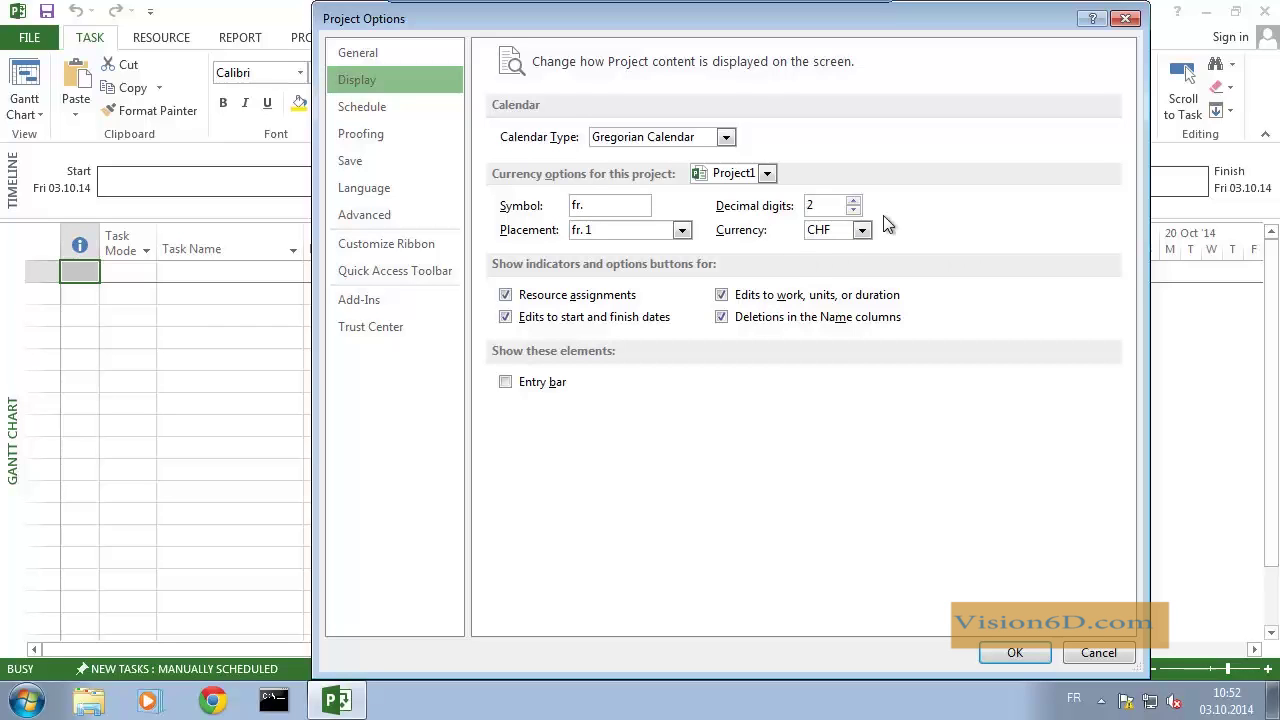
click(862, 231)
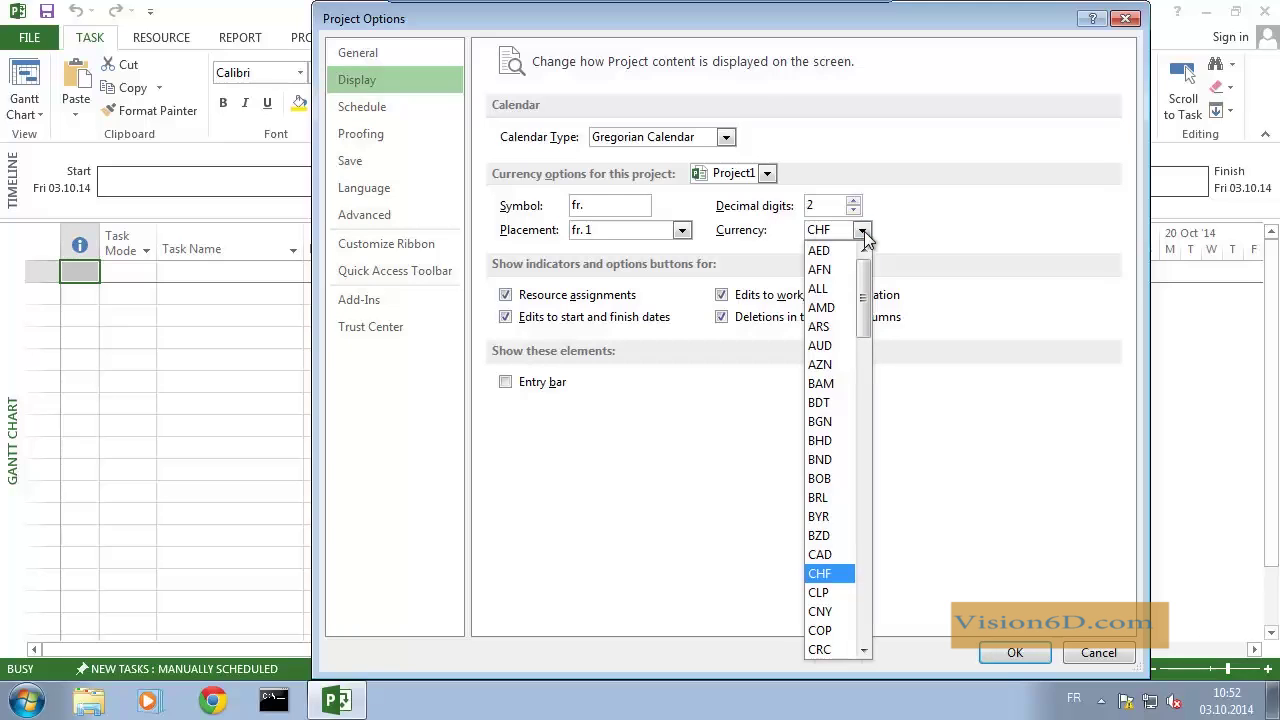
drag(864, 316, 867, 386)
click(982, 244)
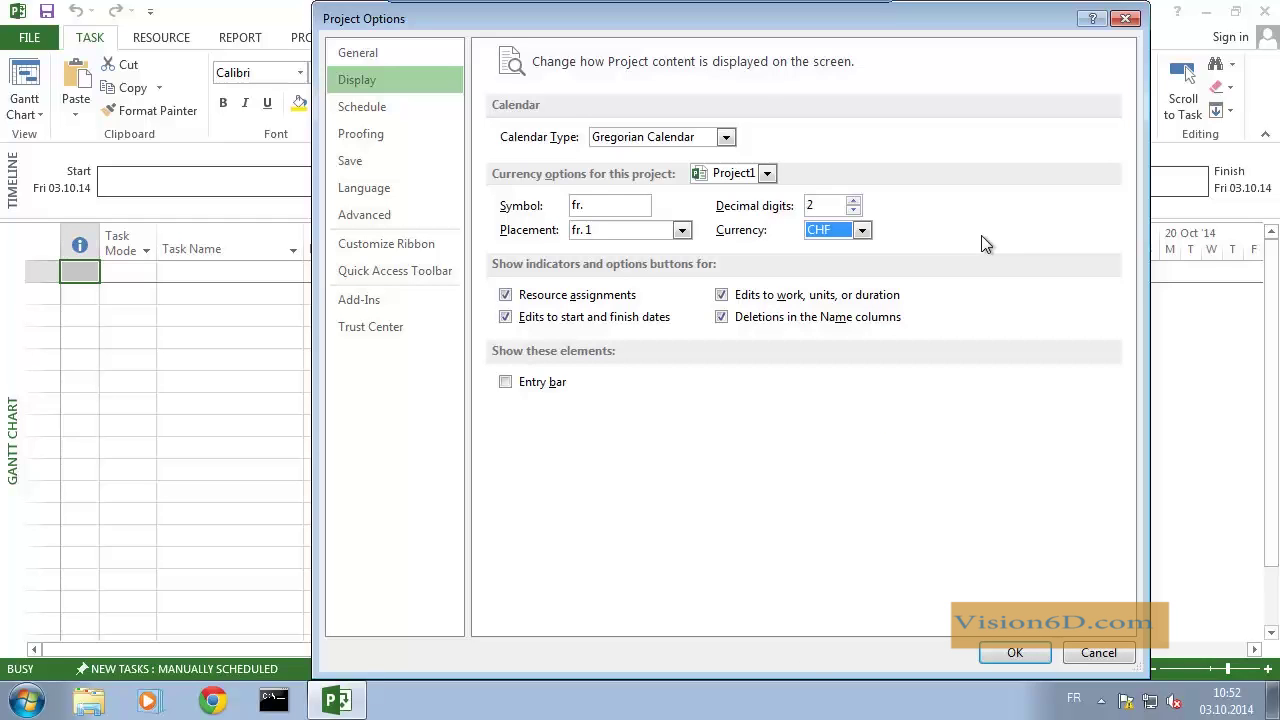
click(1125, 21)
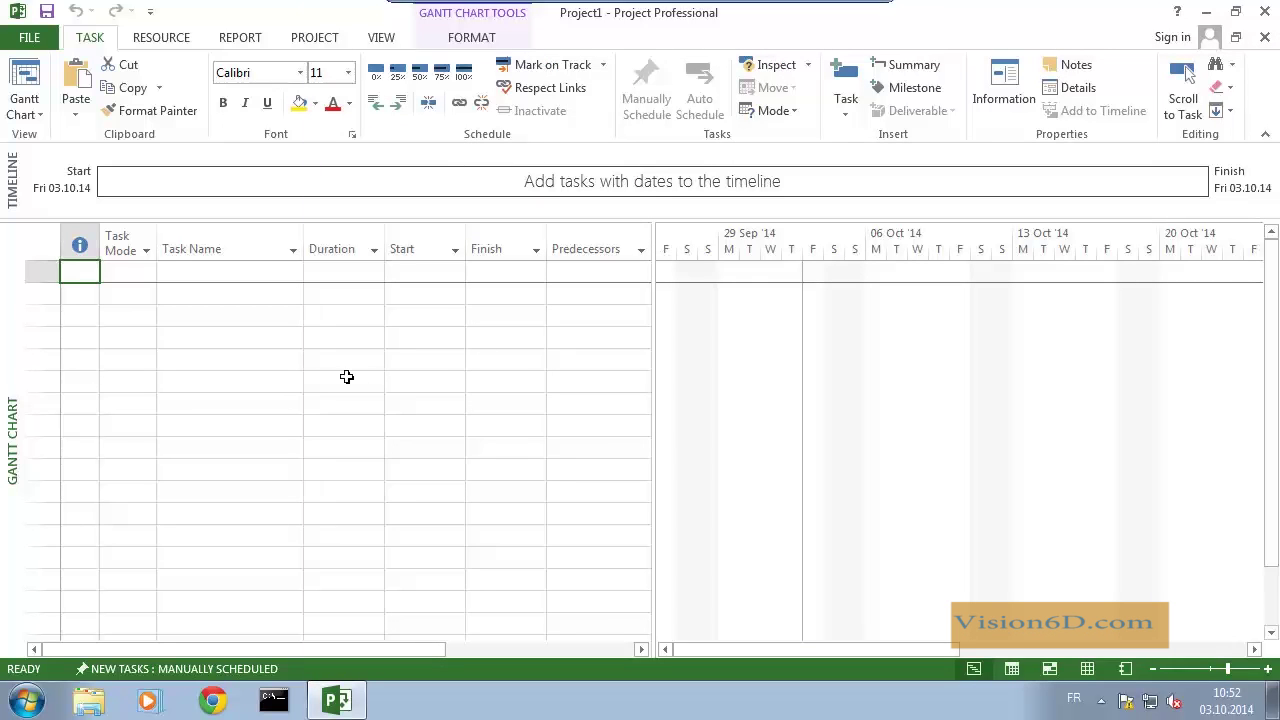
Enter "myProject" and "Initiatiation" as the first two task names in the Gantt chart table
click(180, 271)
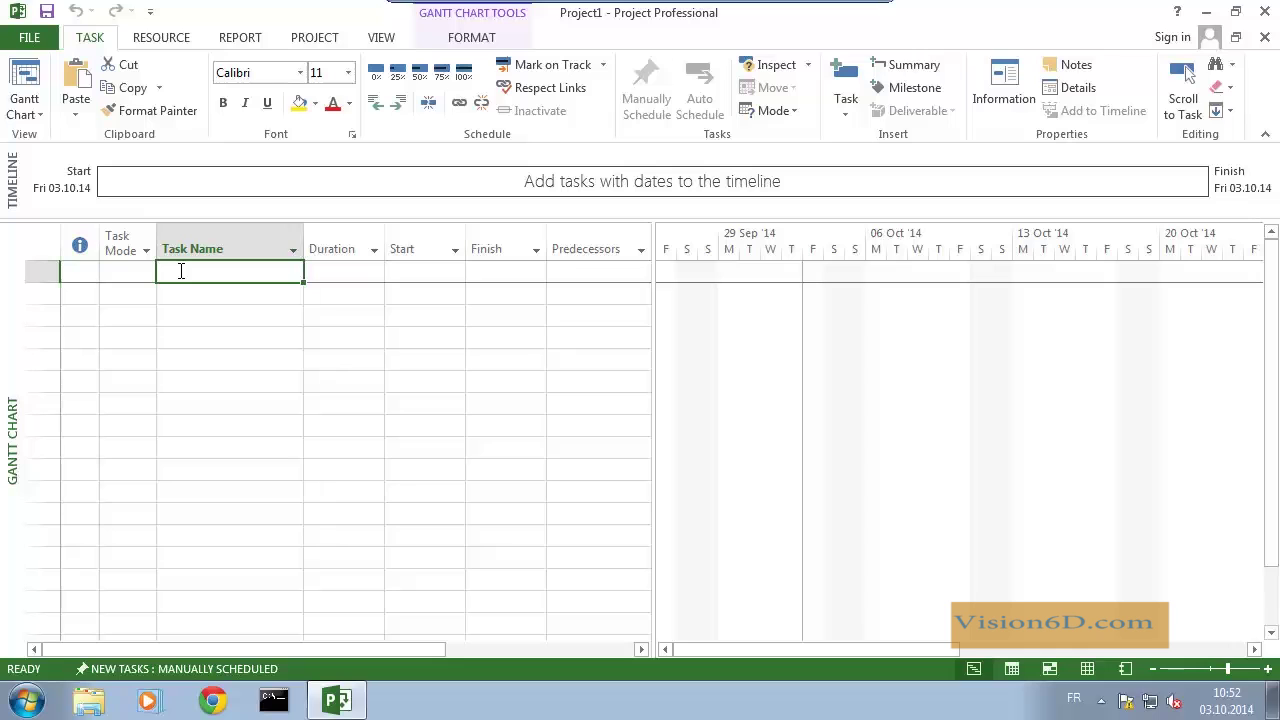
text(my)
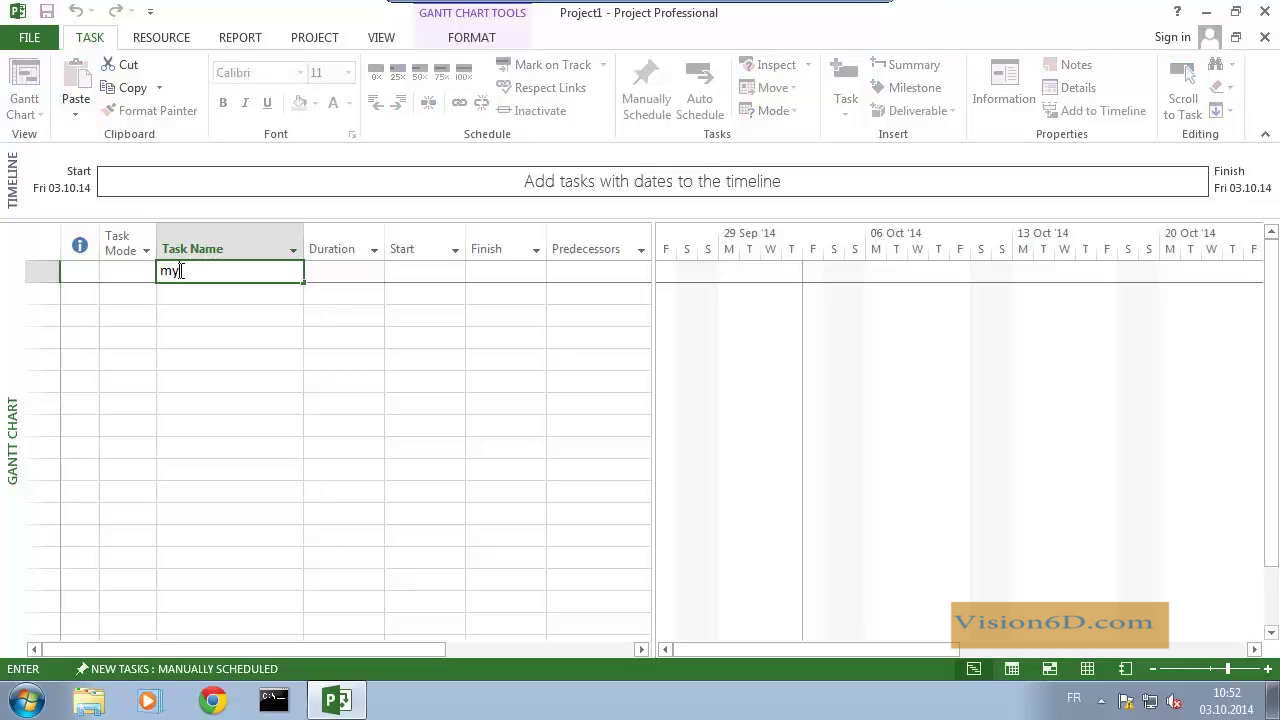
text(Project)
key(Return)
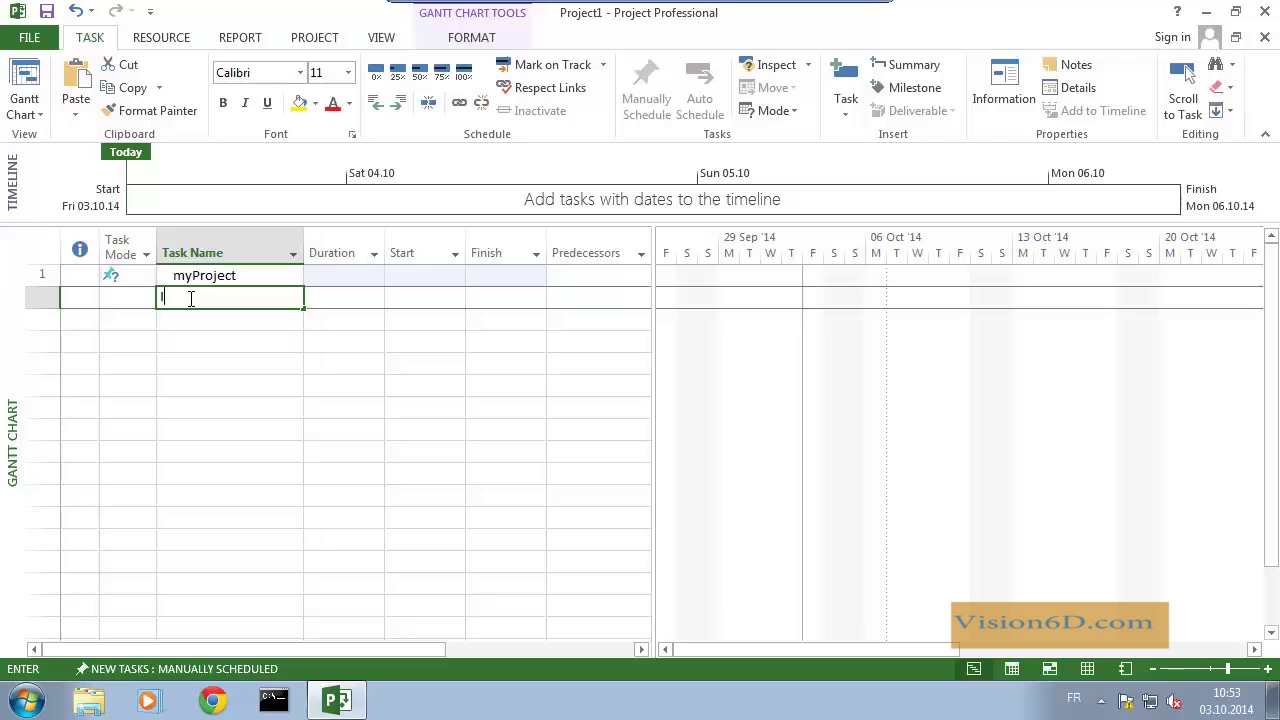
text(Initiatiation)
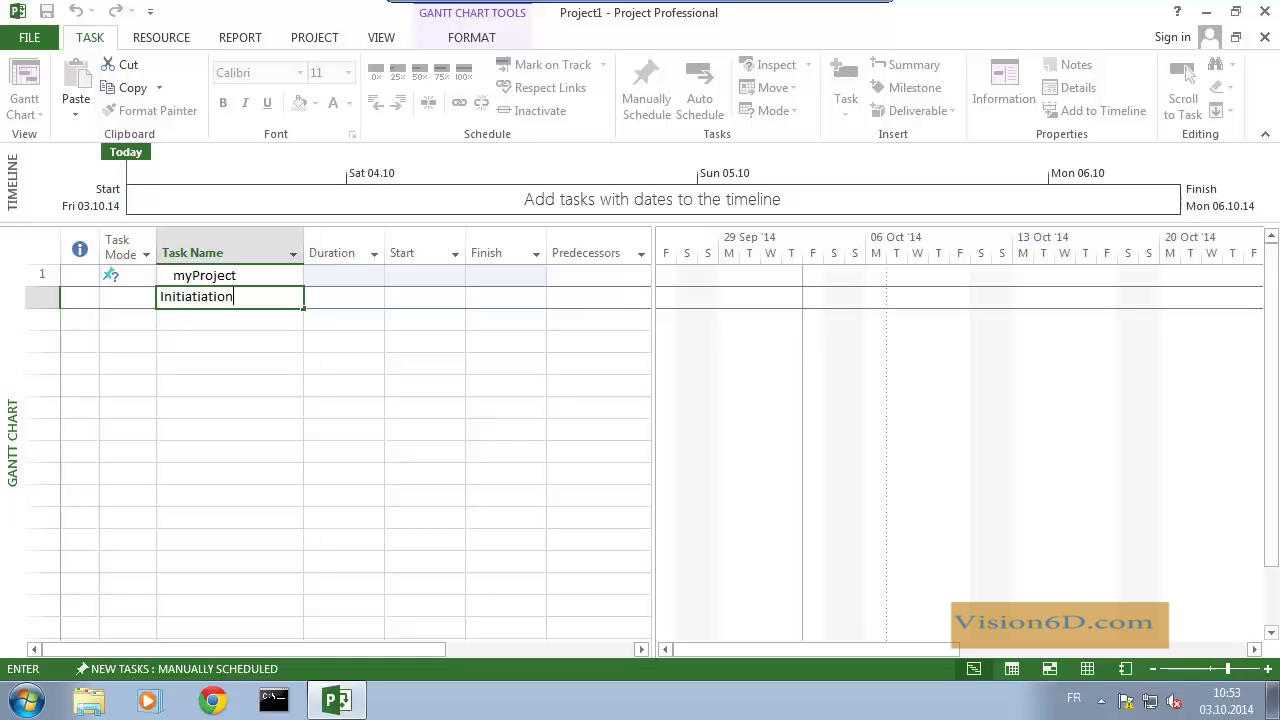
key(Return)
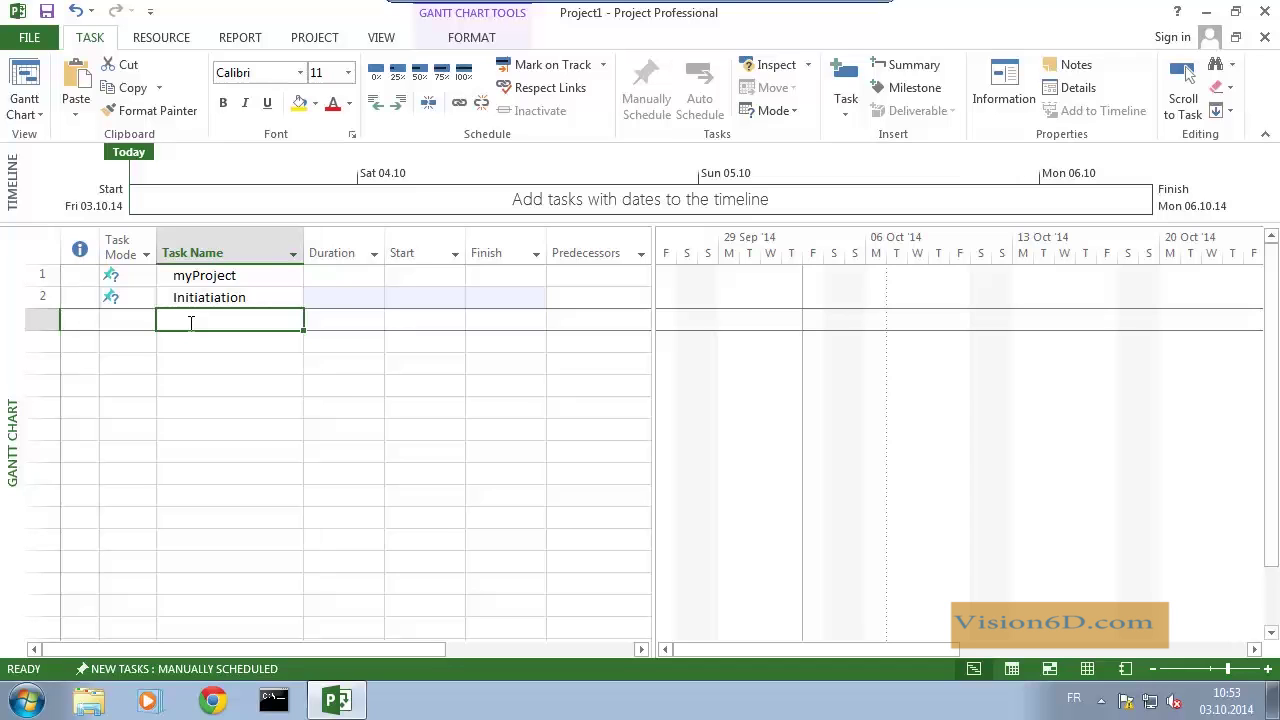
Add the tasks "Plan" and "Execution" below Initiatiation
text(Plan)
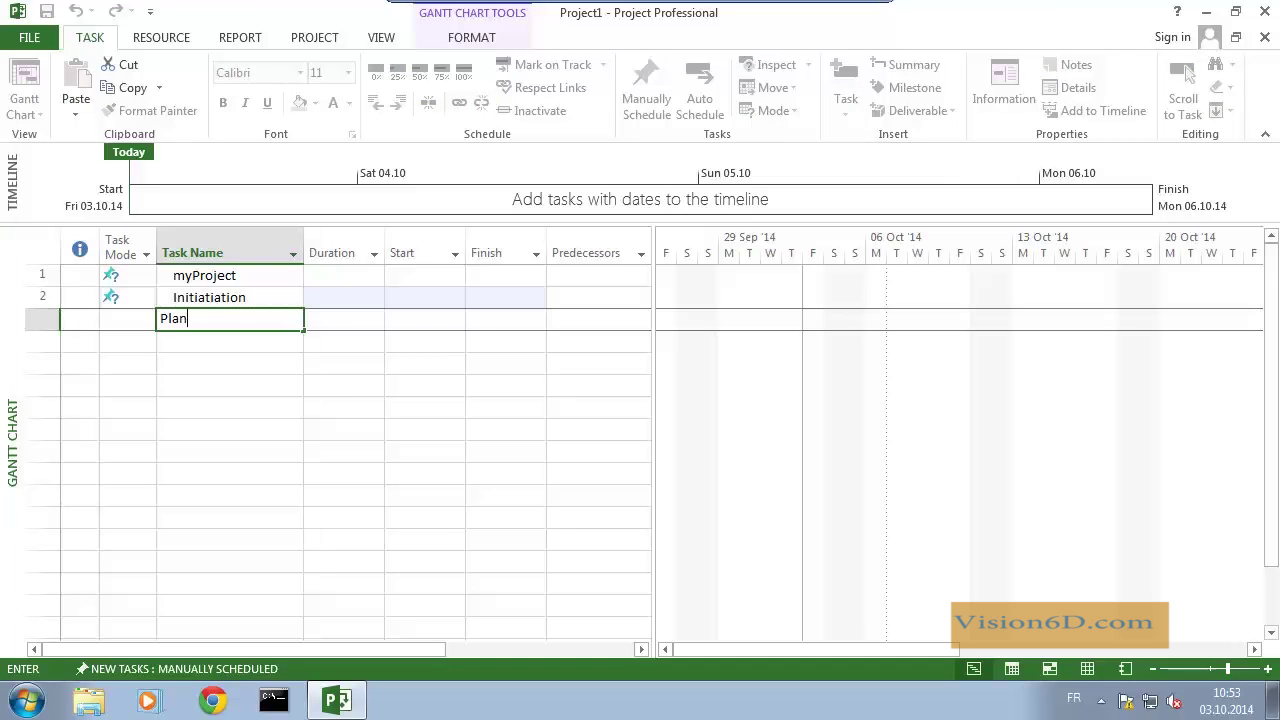
key(Return)
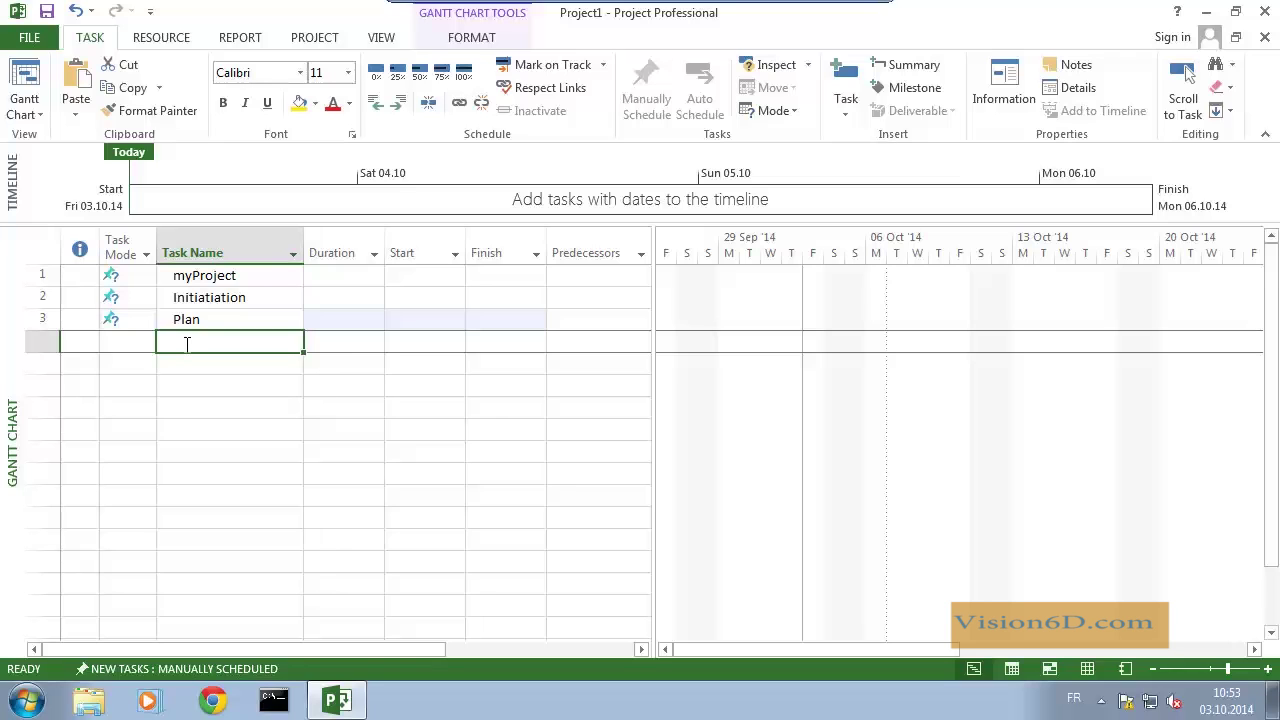
text(Exc)
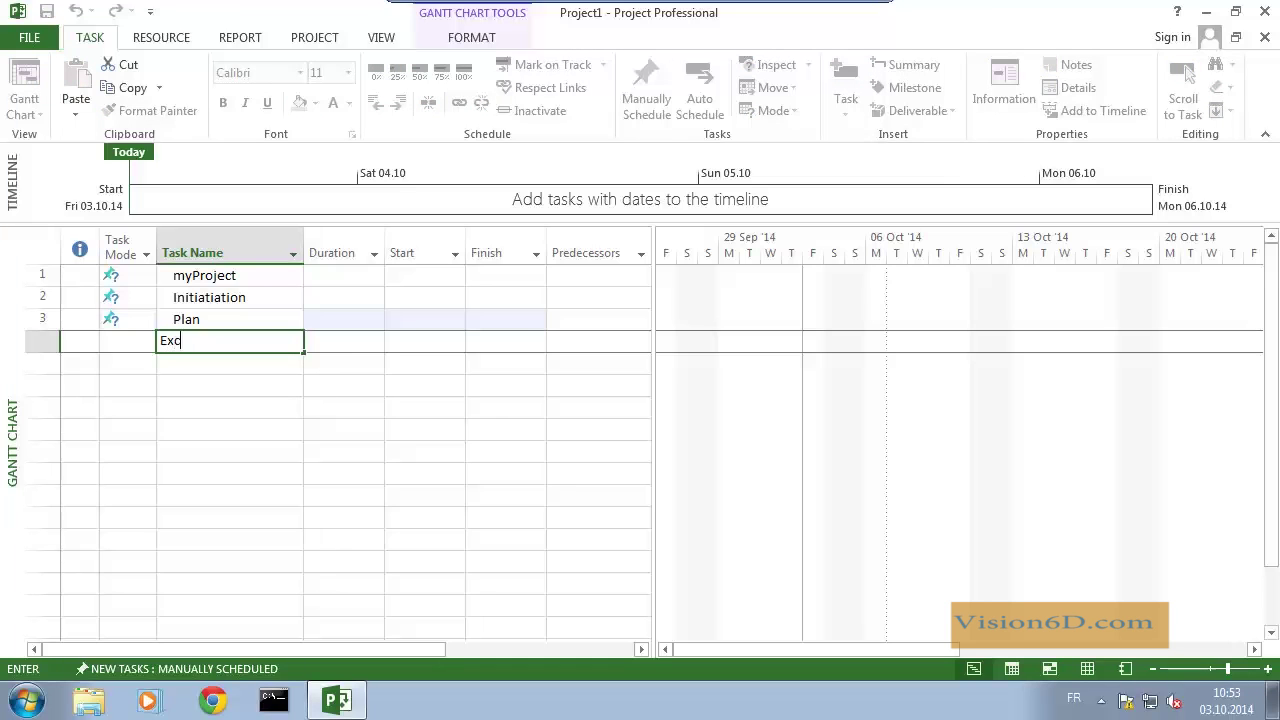
text(ution)
click(177, 341)
text(e)
key(Return)
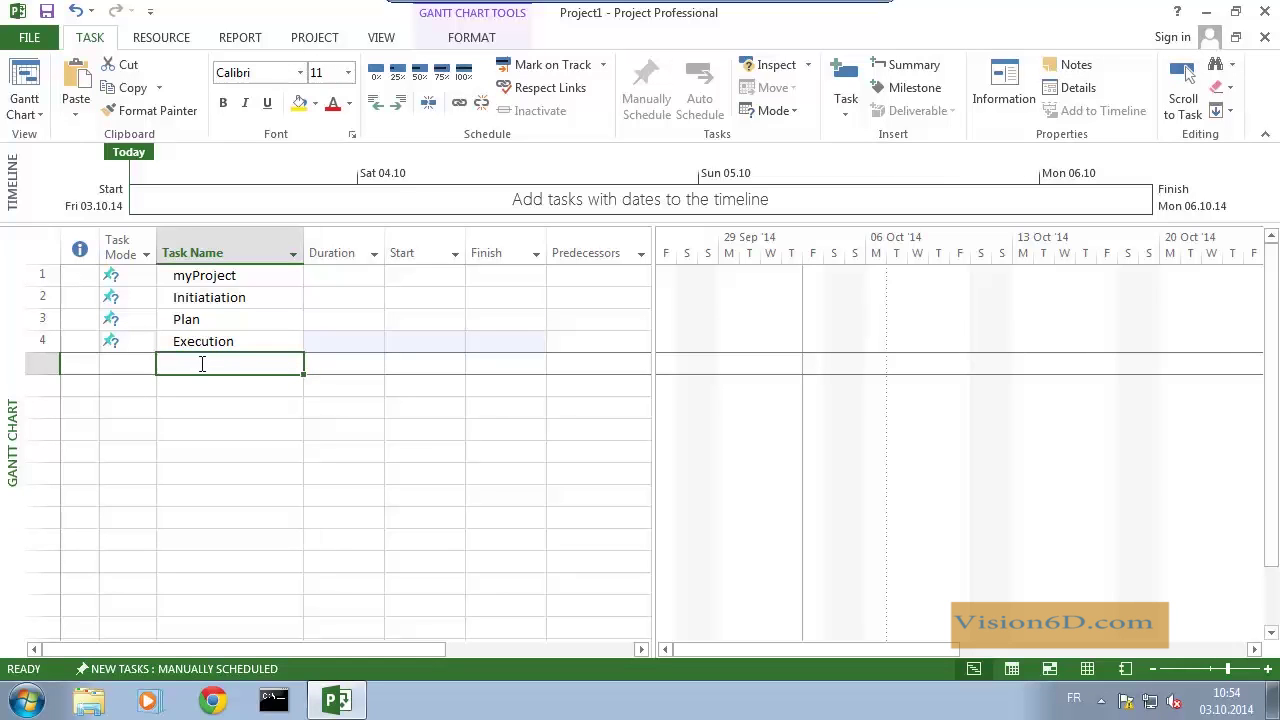
Add the tasks "Defining" and "Design" below Execution
text(De)
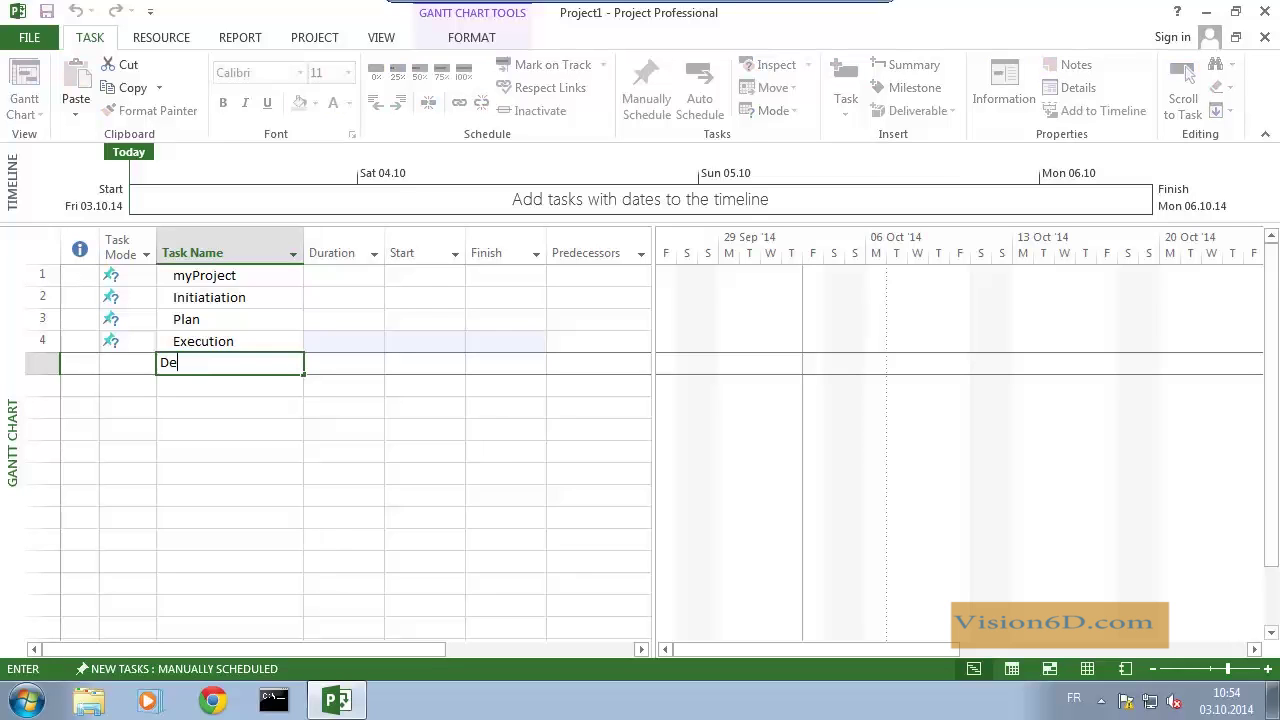
text(fining)
key(Return)
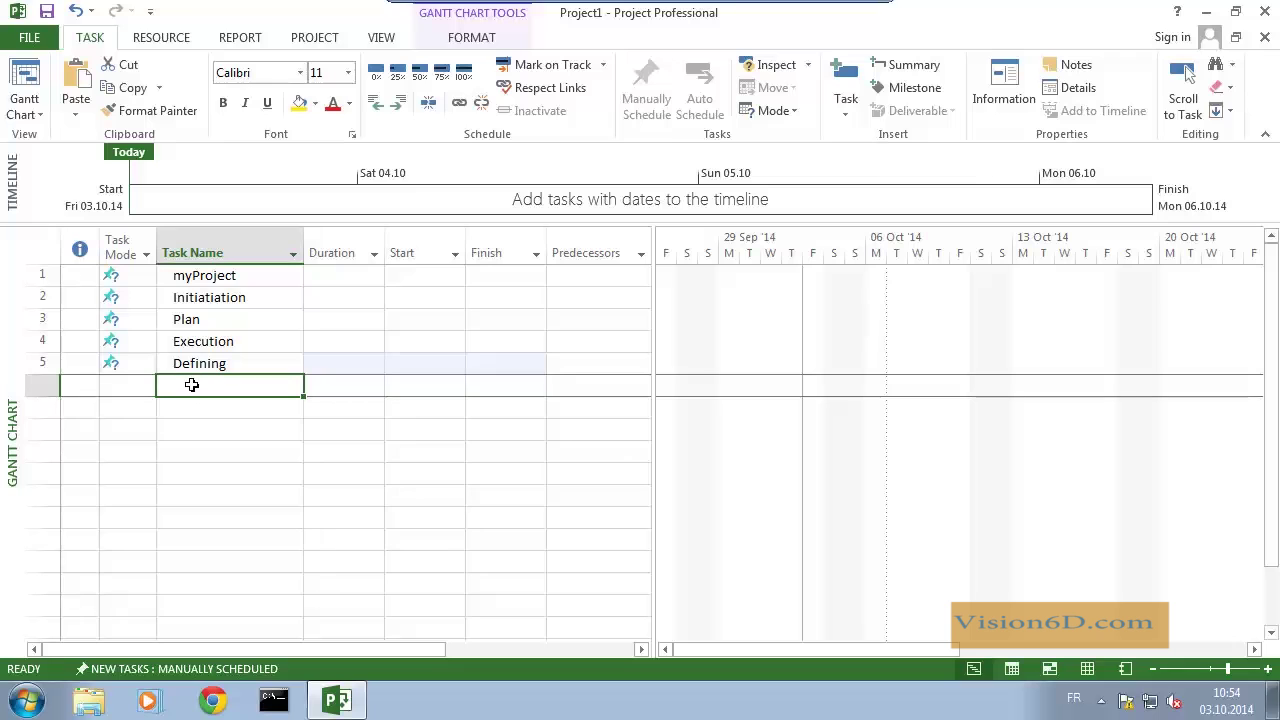
text(Design)
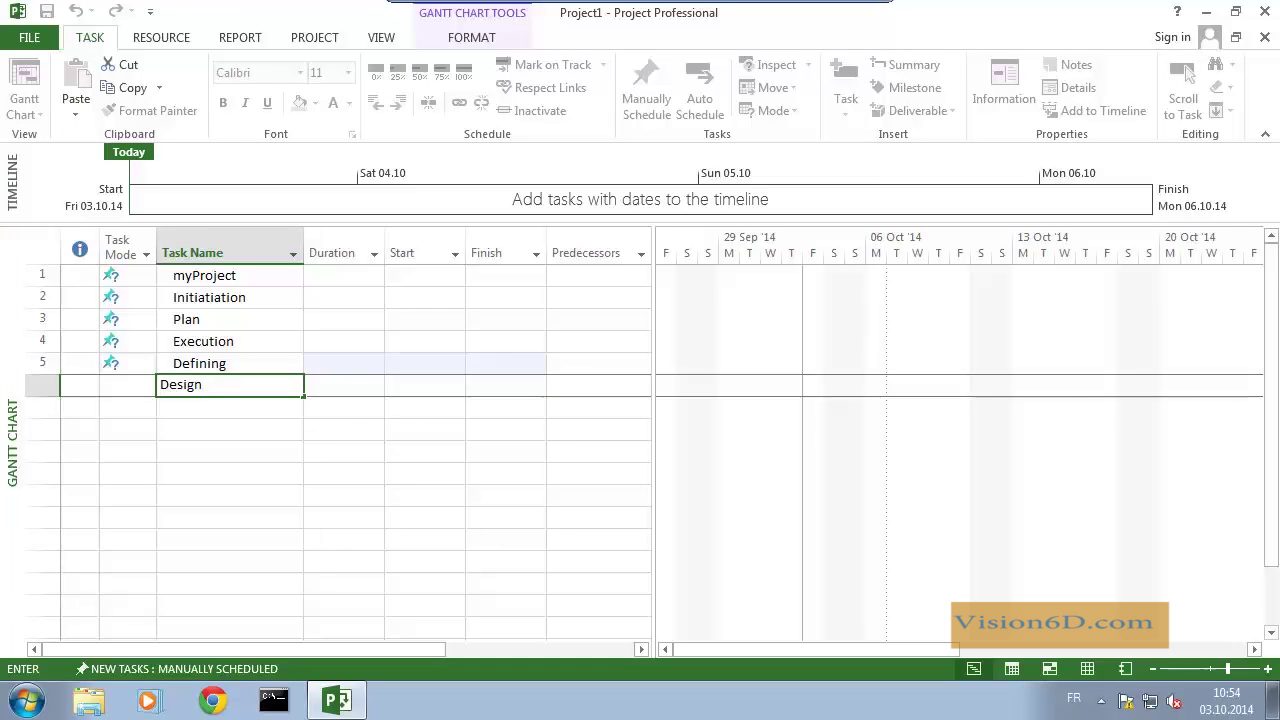
key(Return)
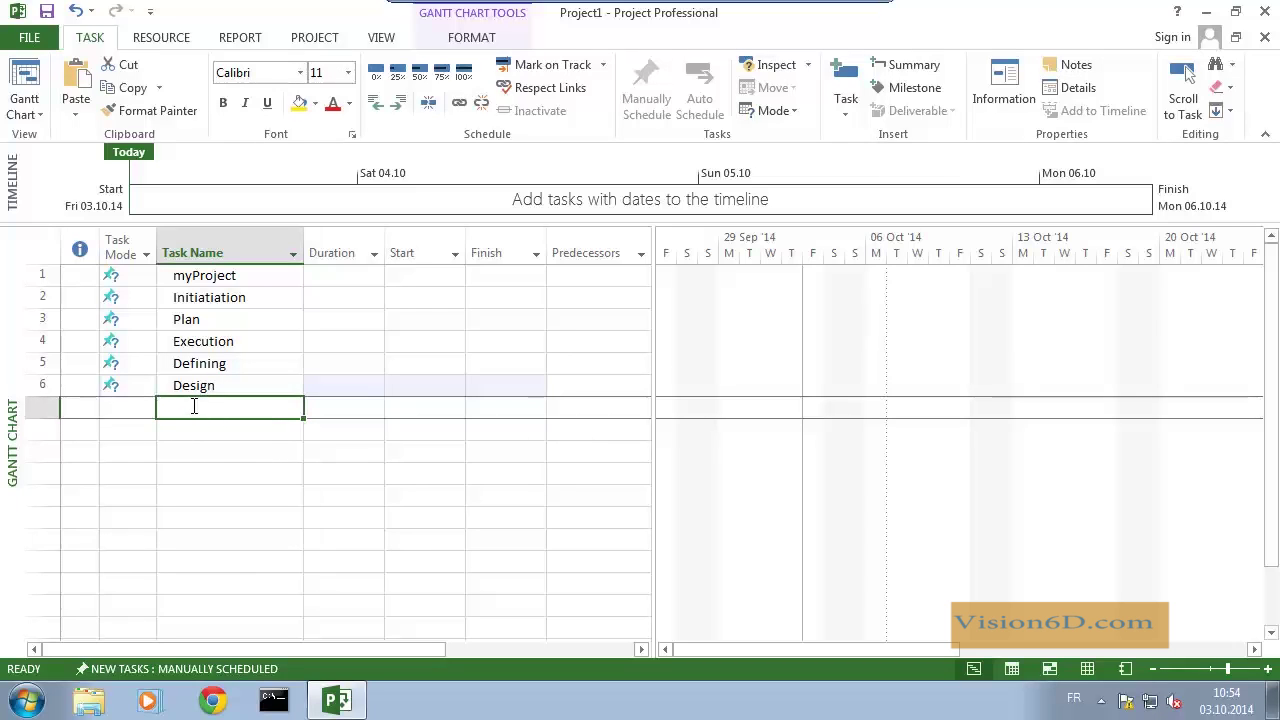
Add the tasks "Integration" and "Test" below Design
text(Integration)
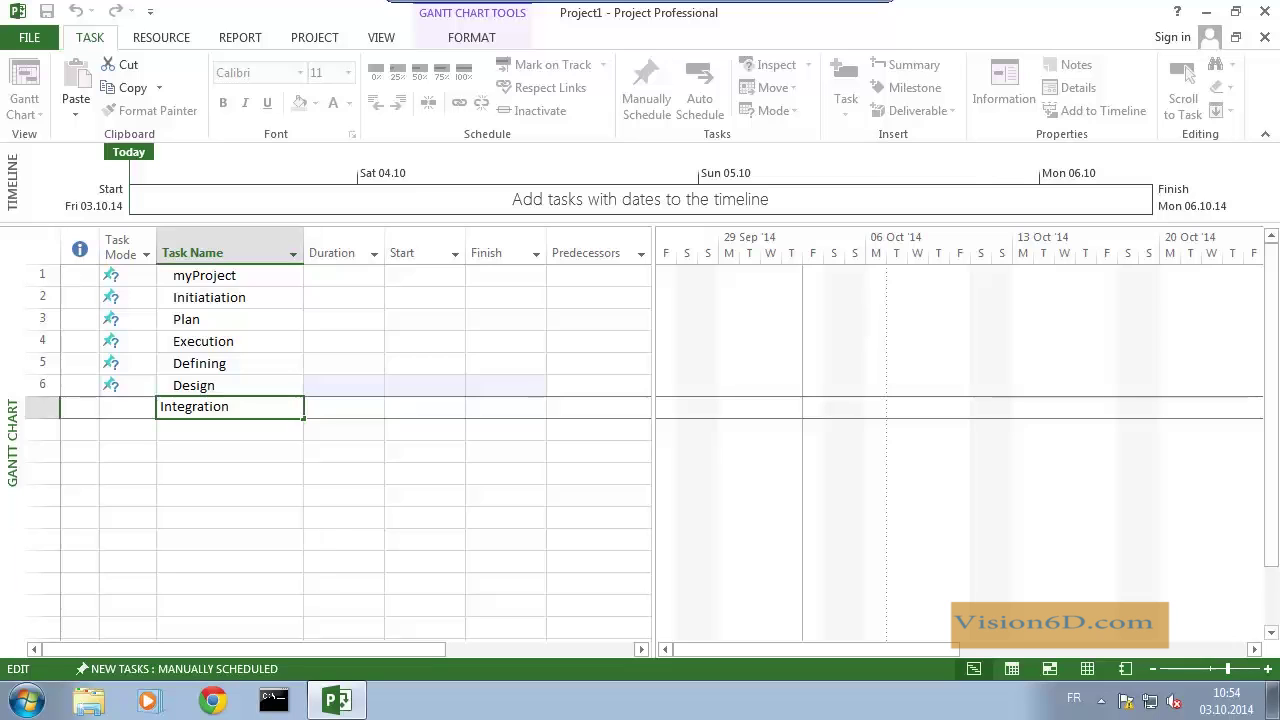
key(Return)
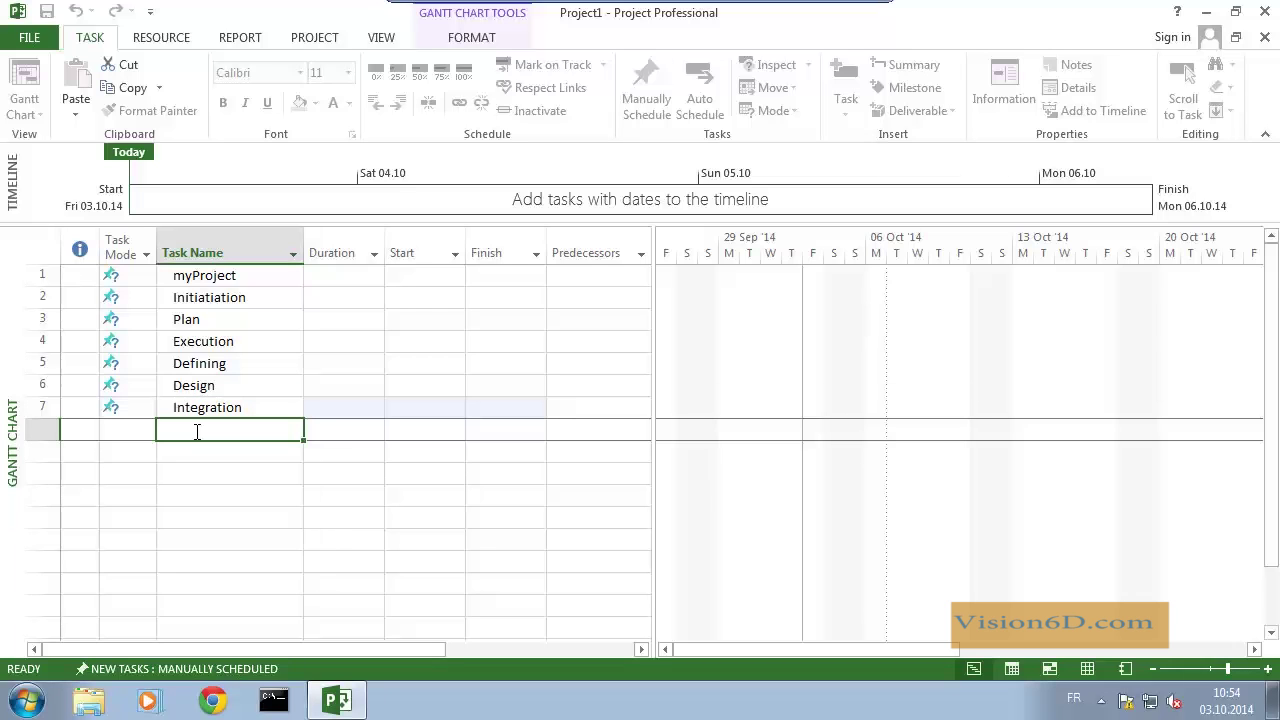
text(Test)
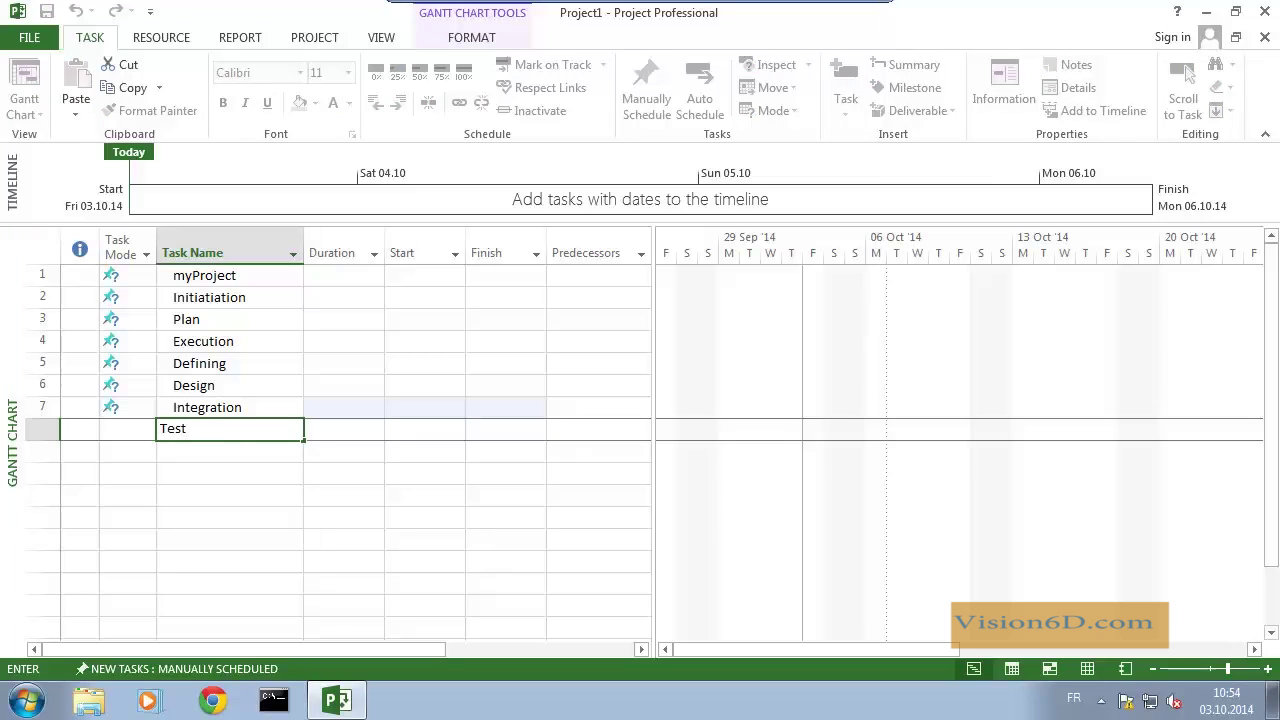
key(Return)
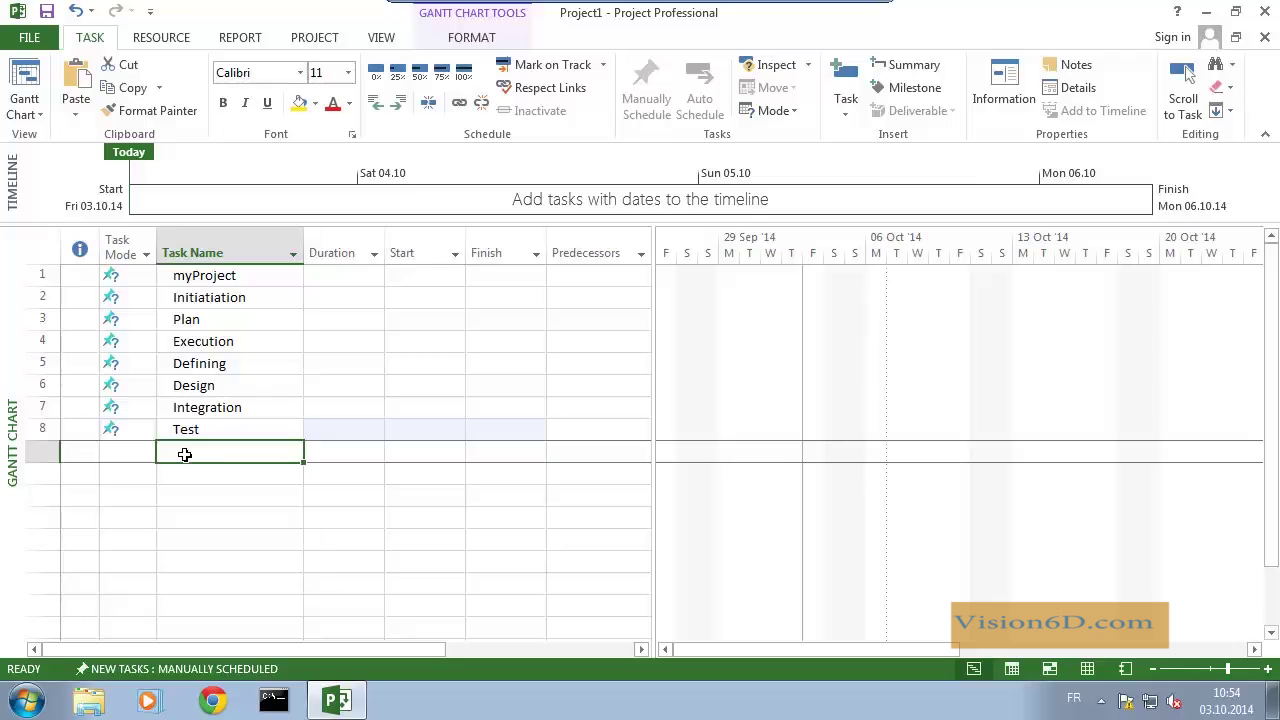
Add the tasks "Release product" and "Close" at the end of the task list, below Test
double_click(186, 454)
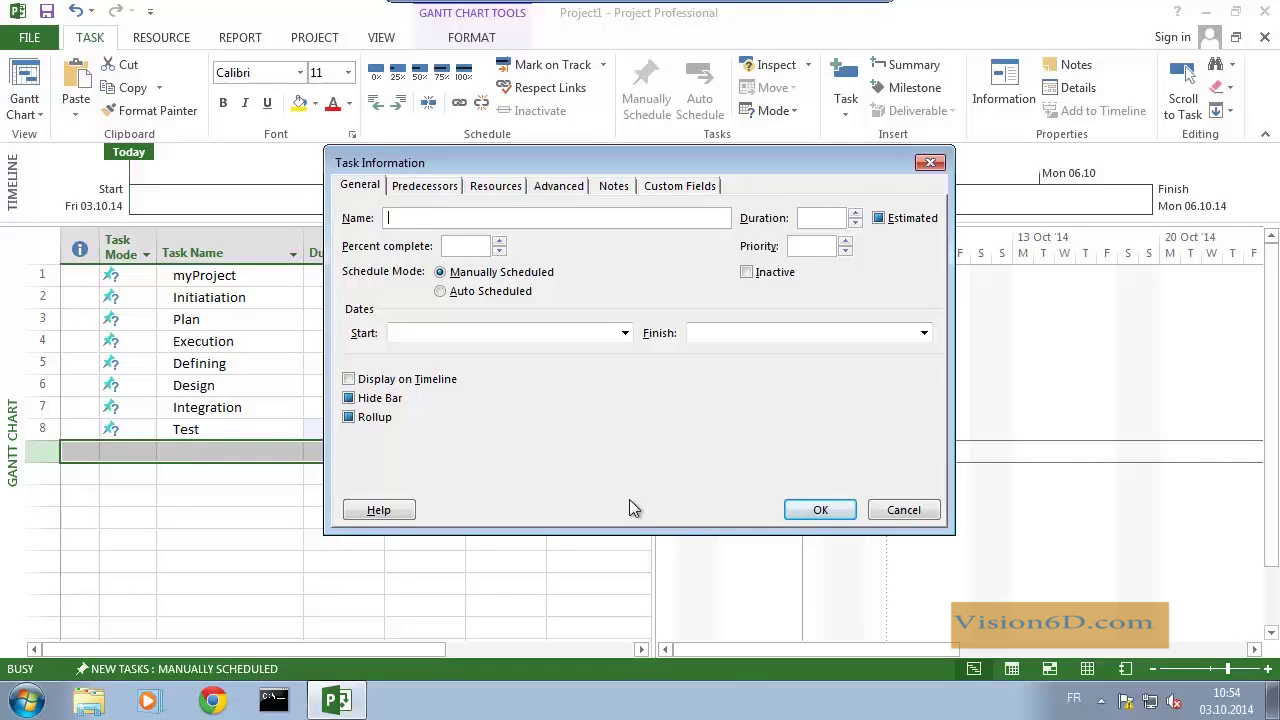
click(900, 510)
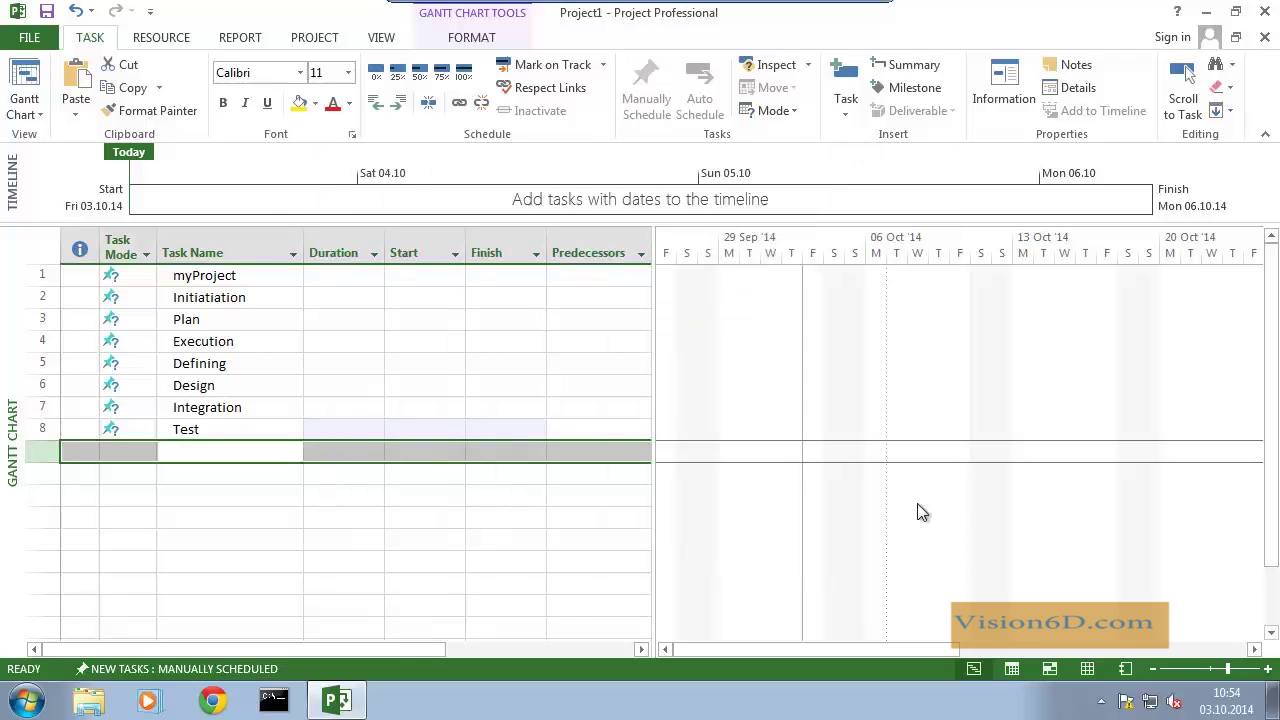
click(183, 452)
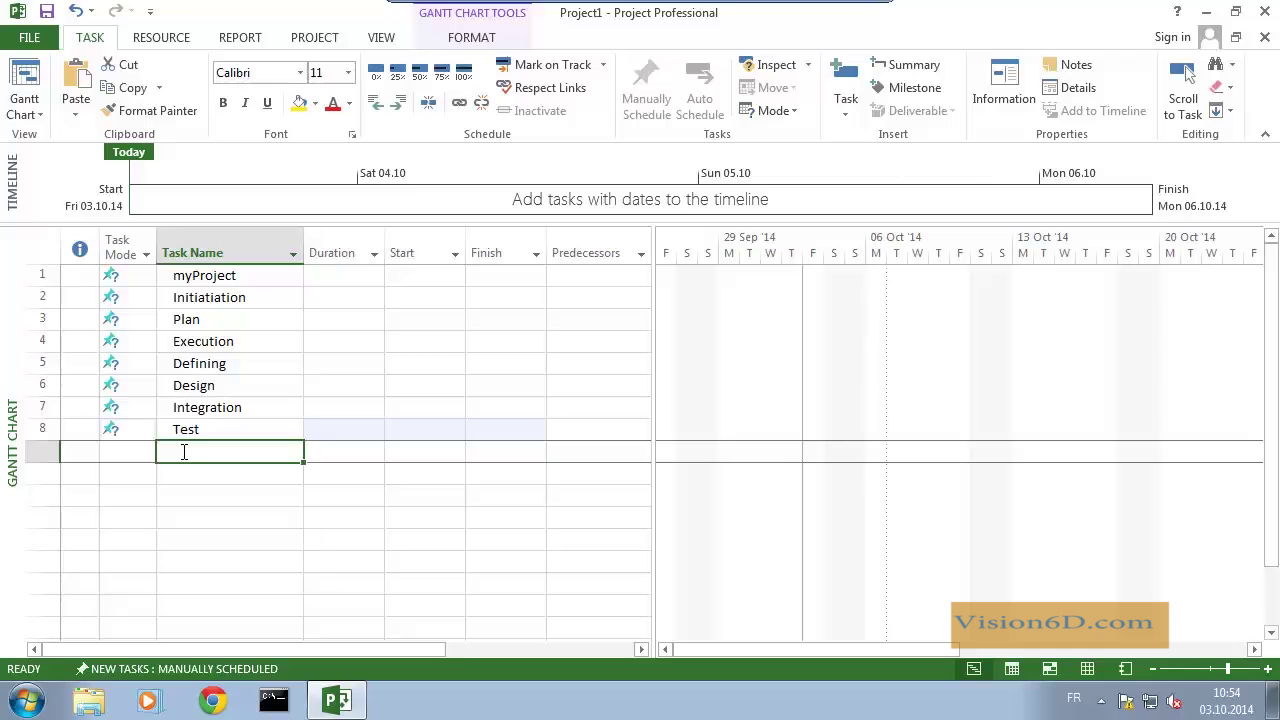
text(Releas)
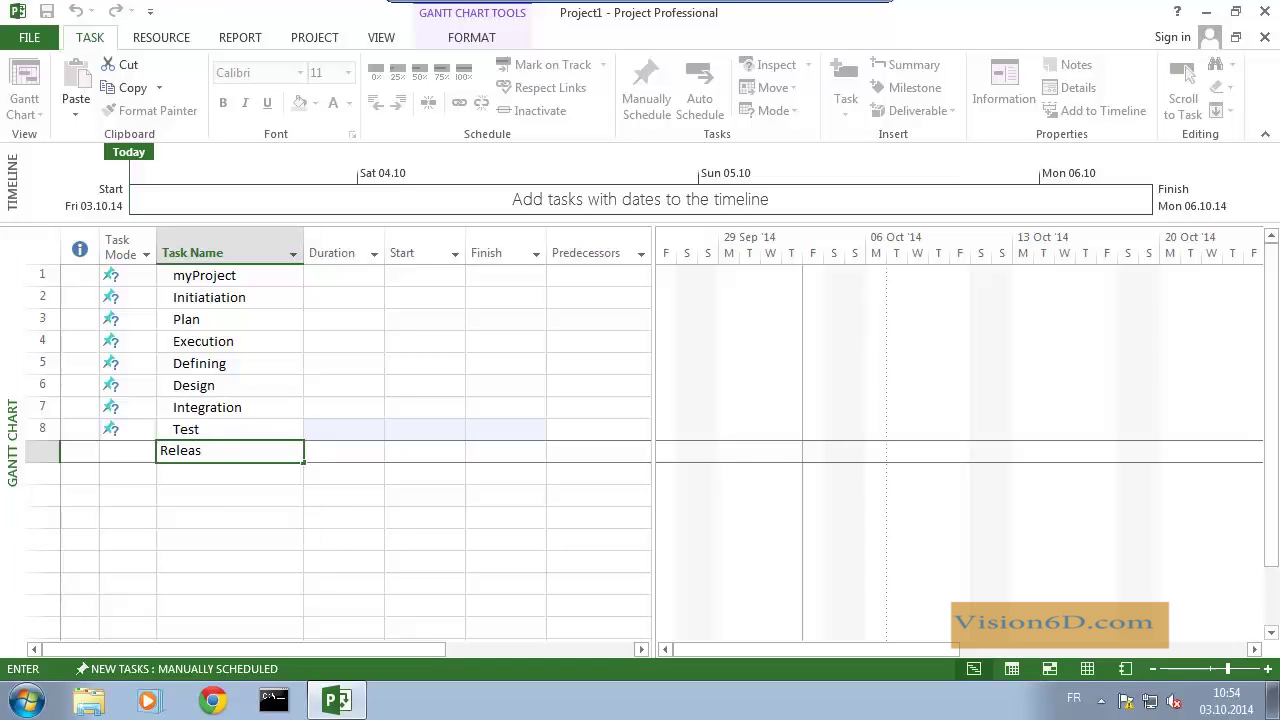
text(e product)
key(Return)
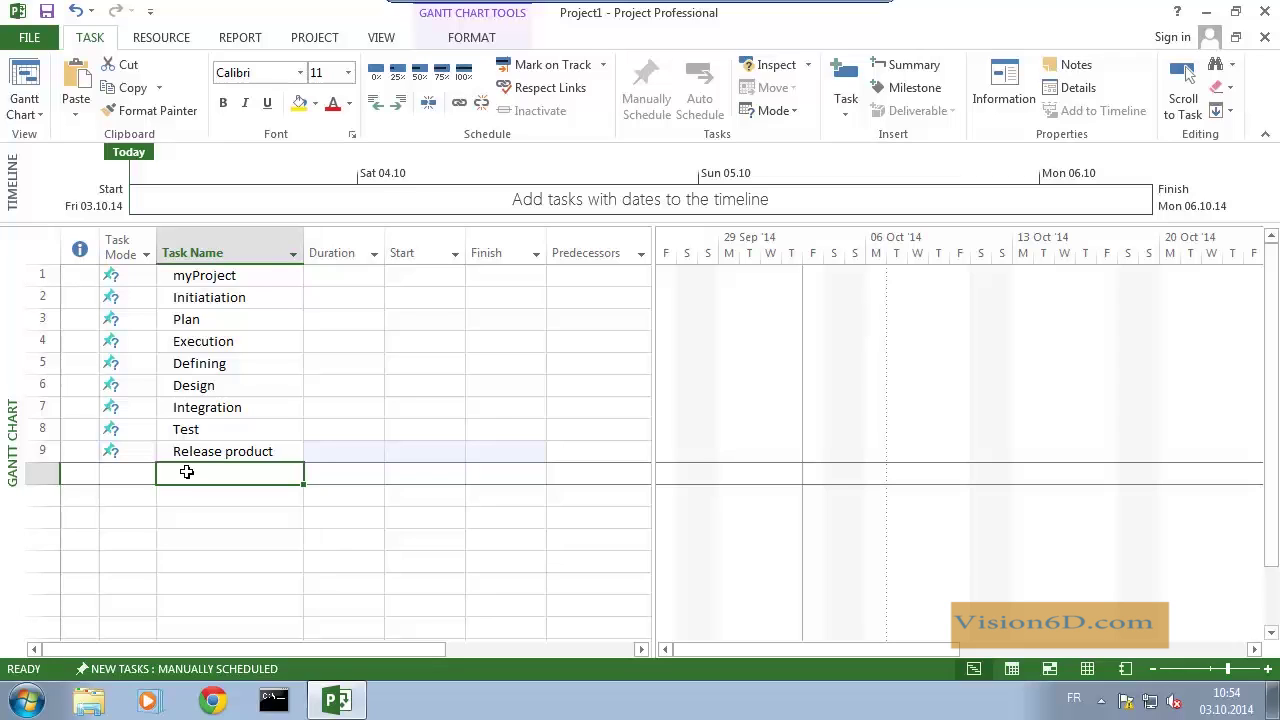
text(Close)
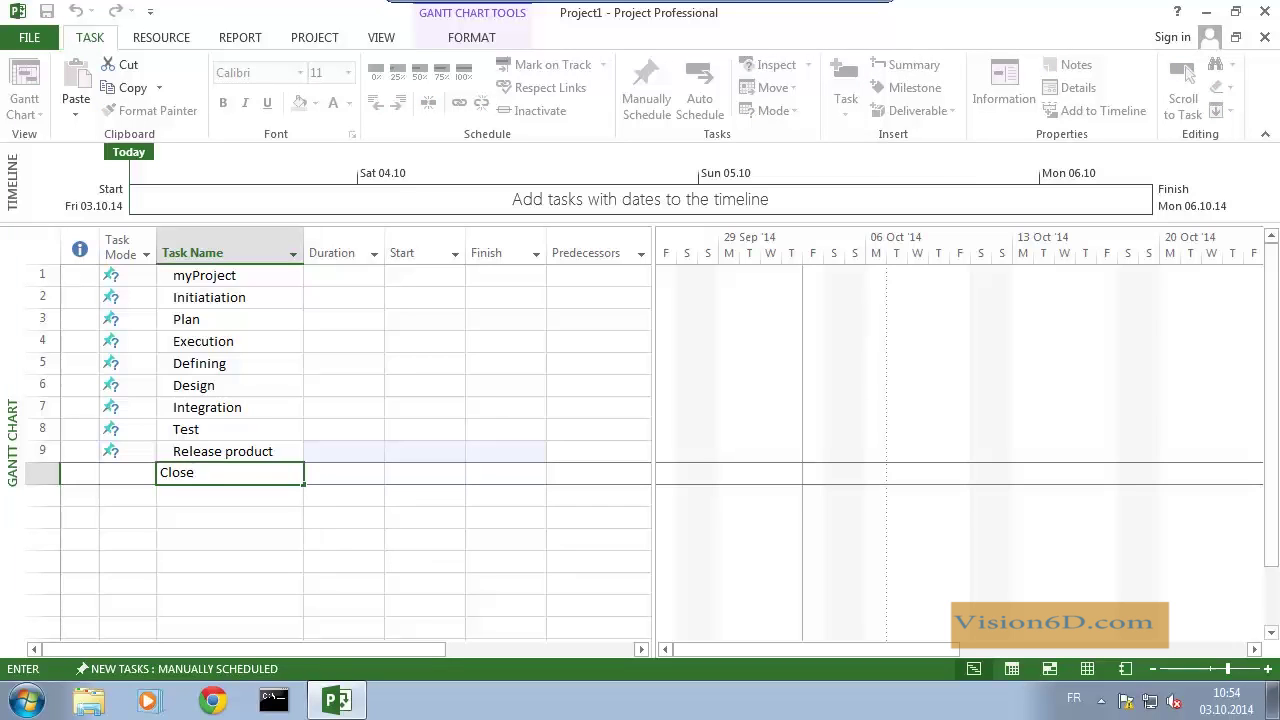
key(Return)
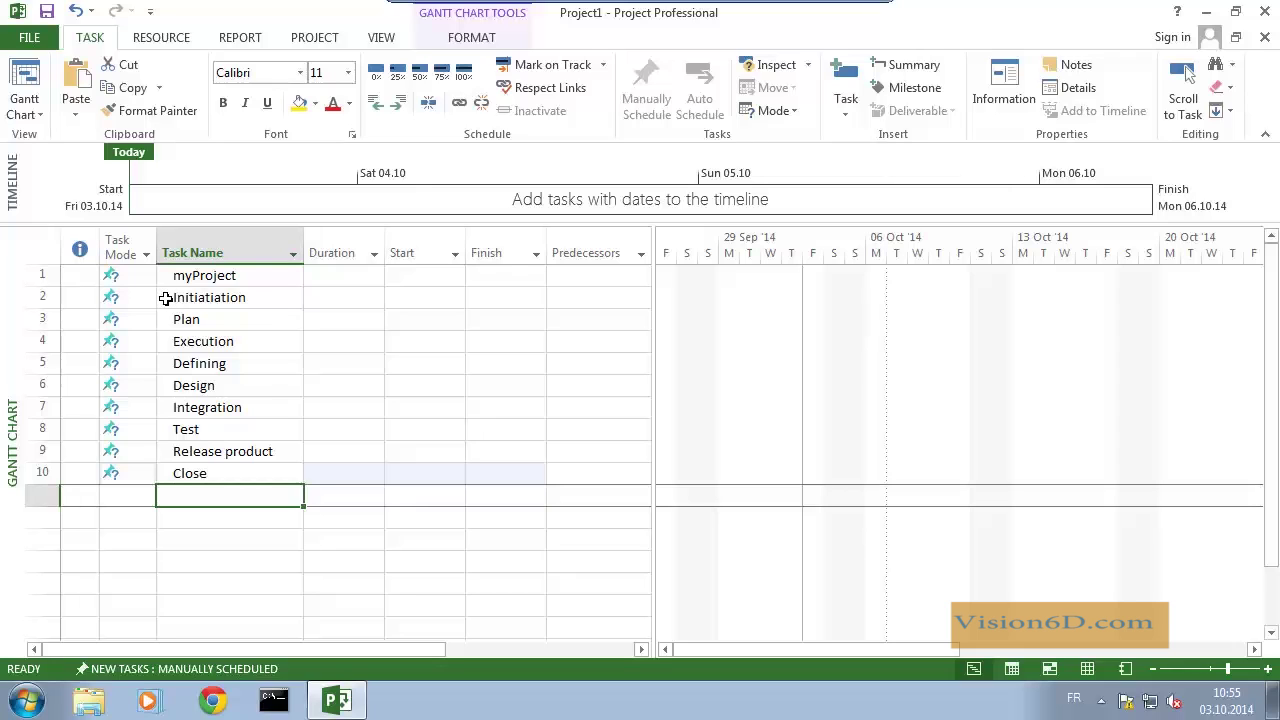
Indent all tasks from Initiatiation through Close so they become subtasks of myProject
click(37, 297)
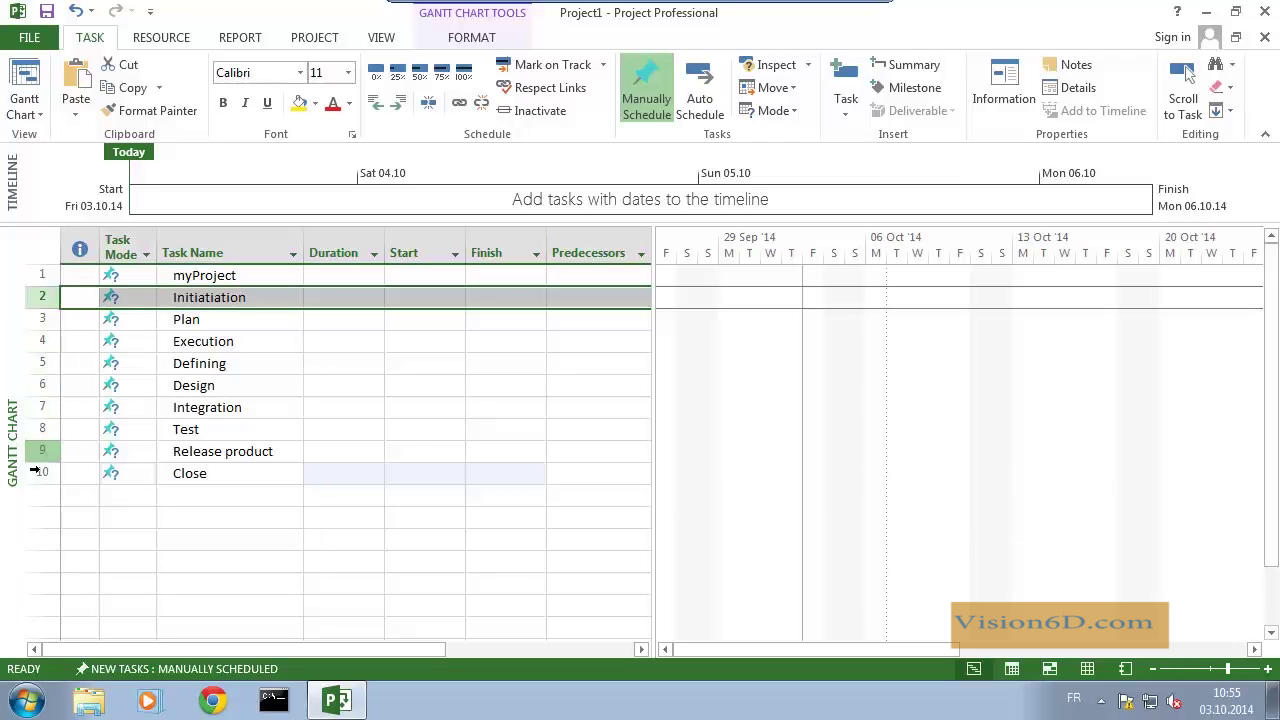
shift+click(37, 473)
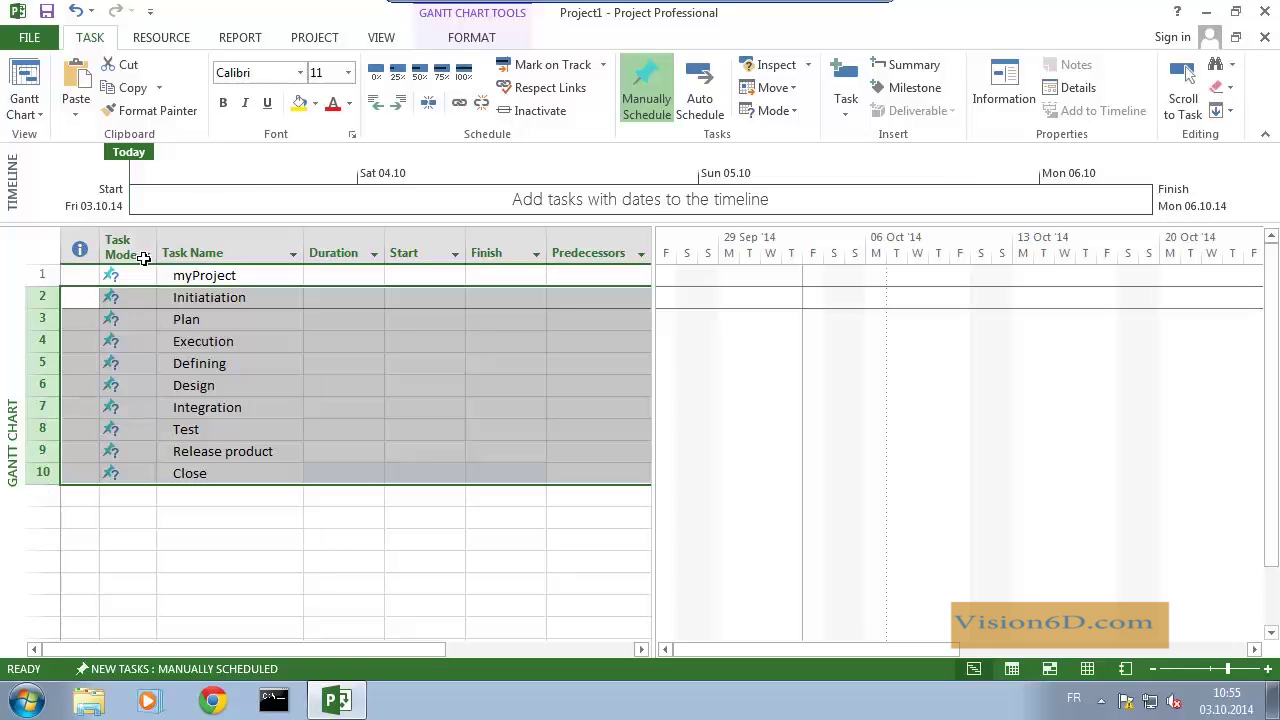
click(399, 104)
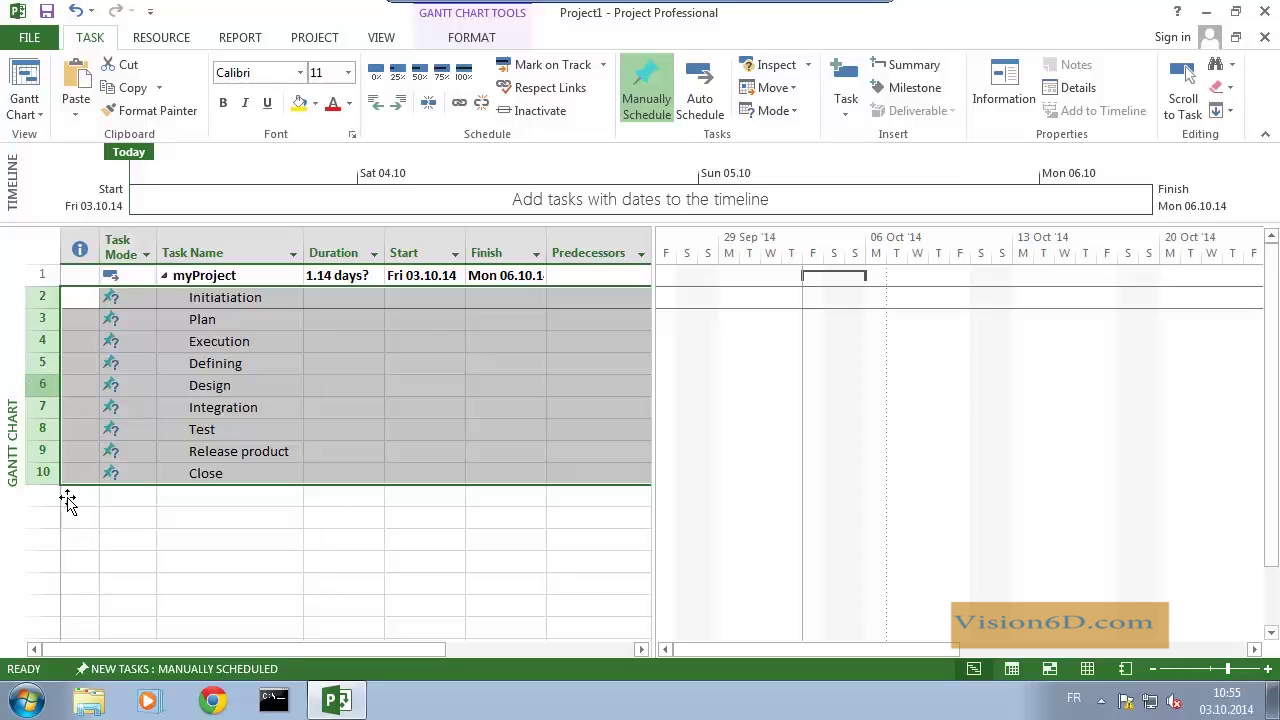
click(117, 548)
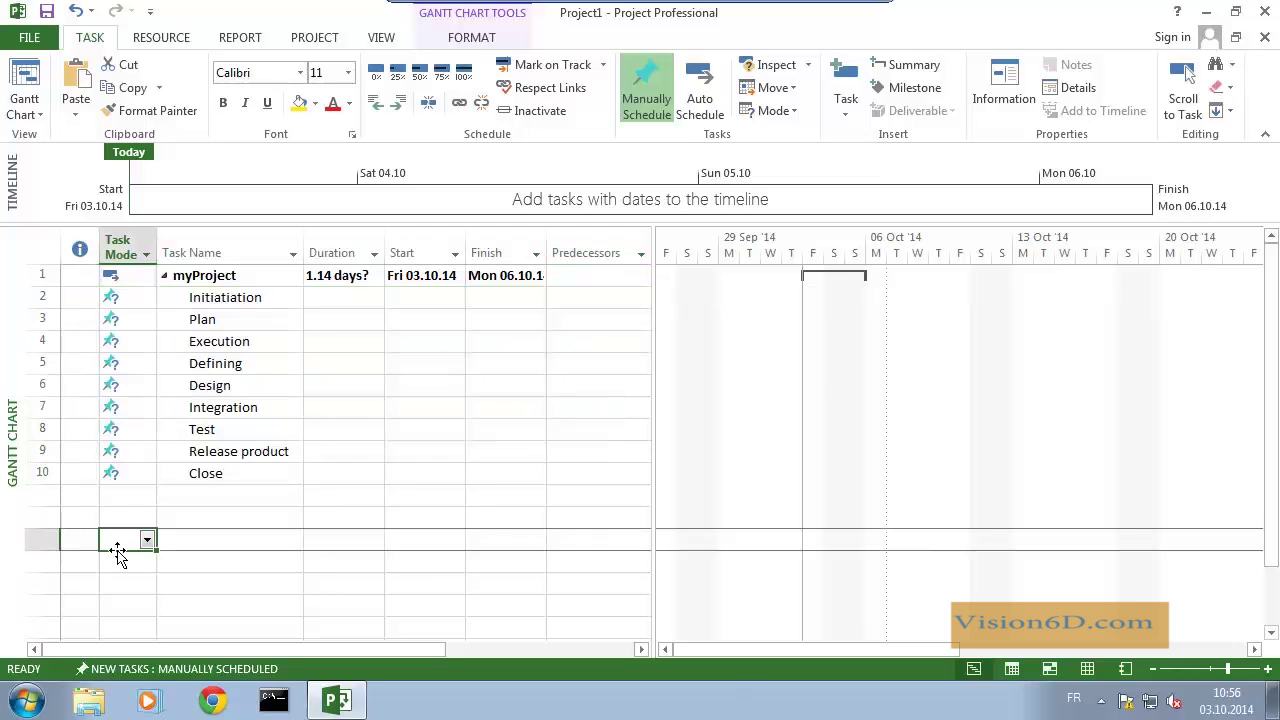
Indent the tasks Defining, Design, Integration and Test as subtasks of Execution
click(43, 362)
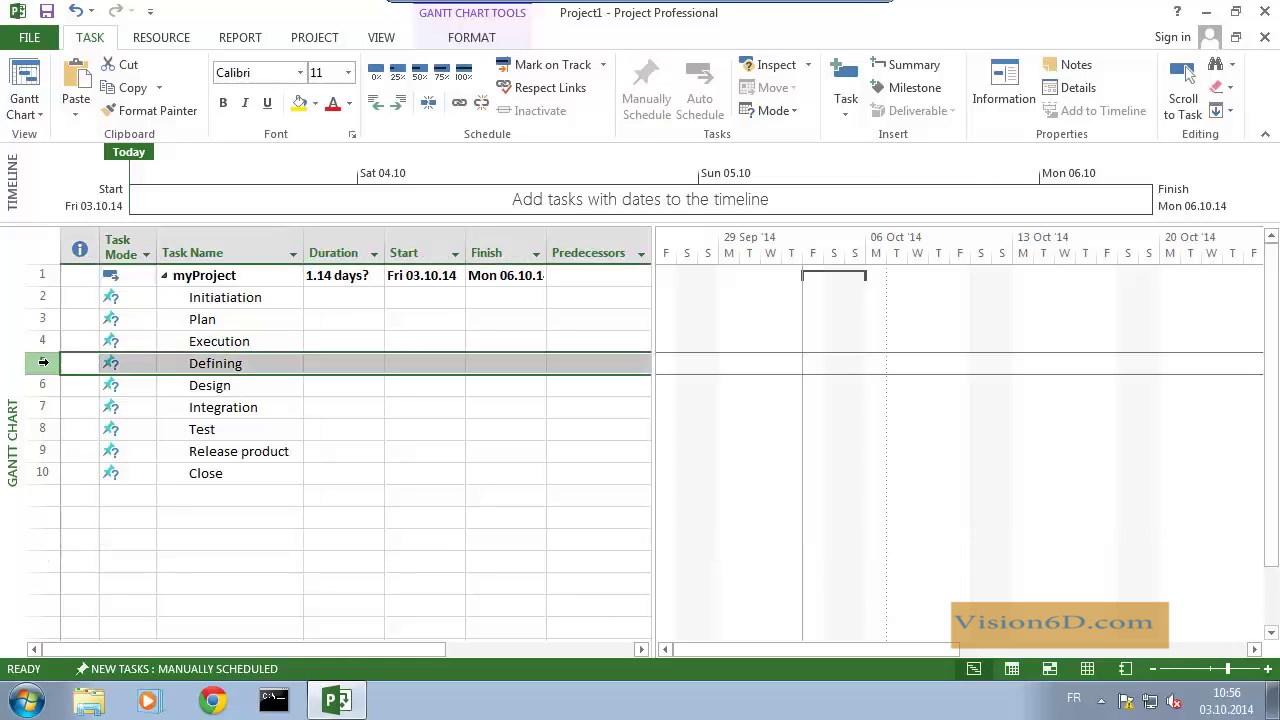
shift+click(38, 429)
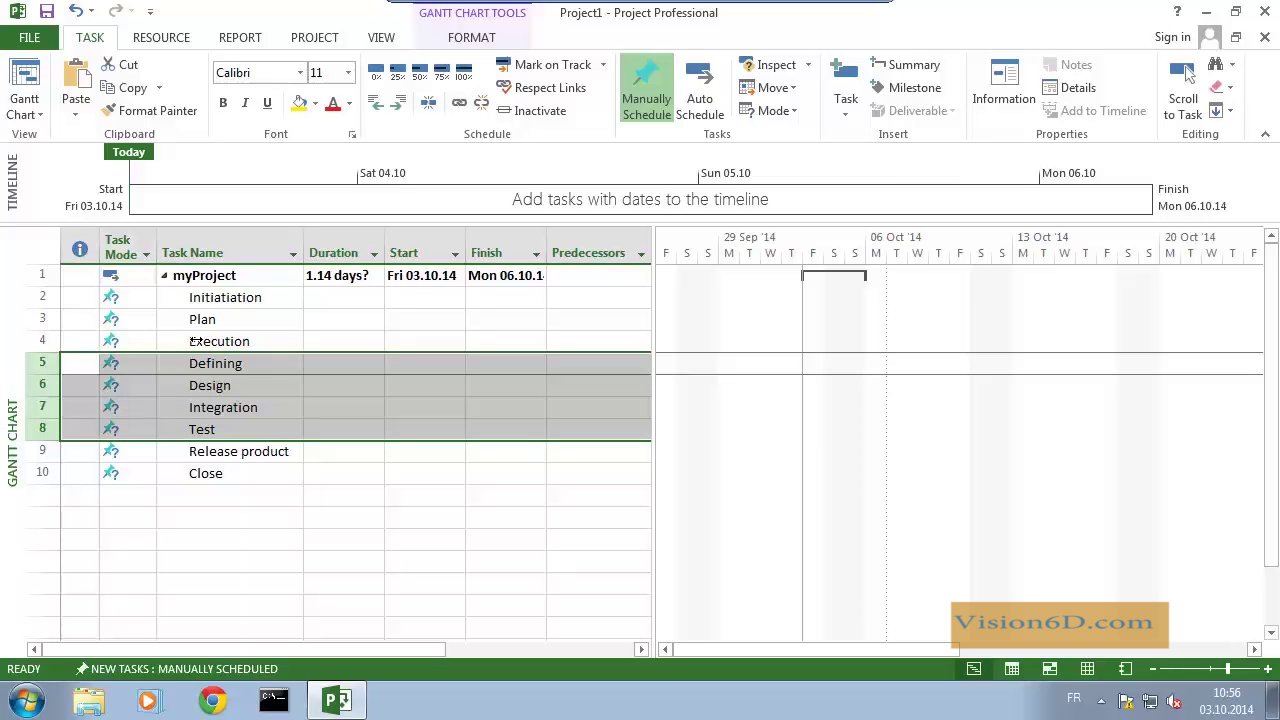
click(400, 105)
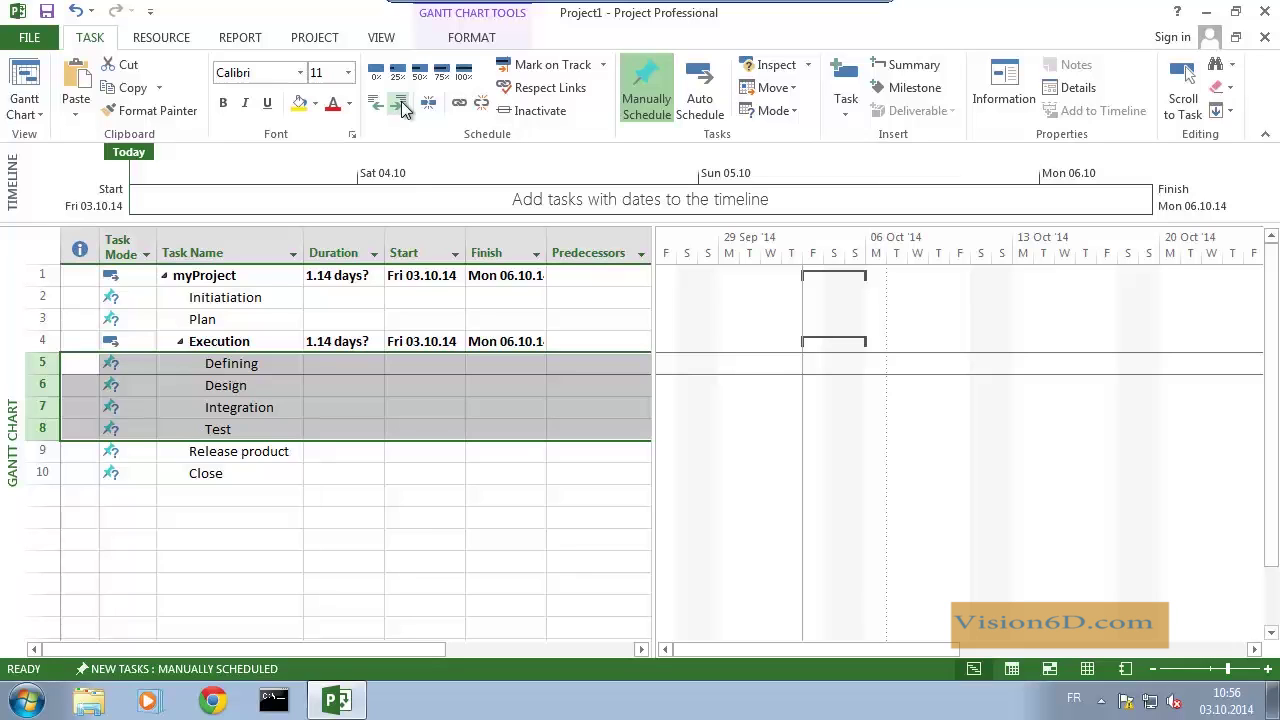
Set the durations of Initiatiation to 1 week and Plan to 2 weeks
click(346, 299)
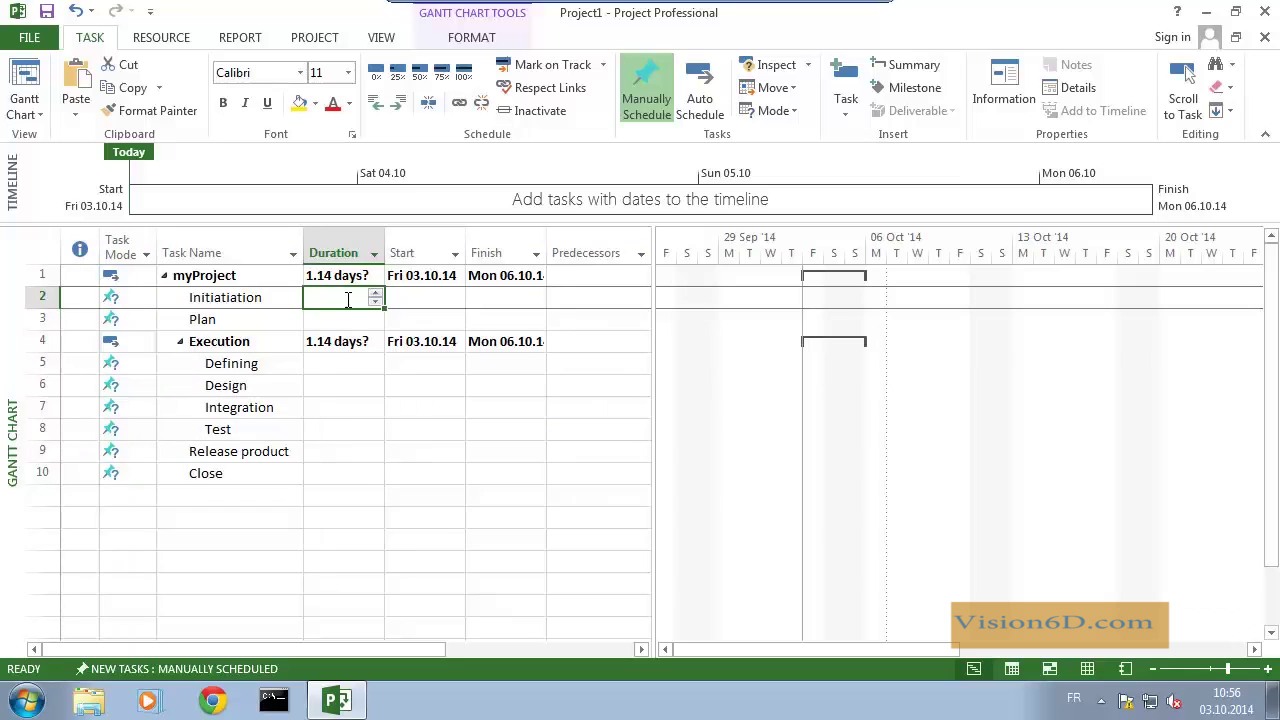
text(1w)
key(Return)
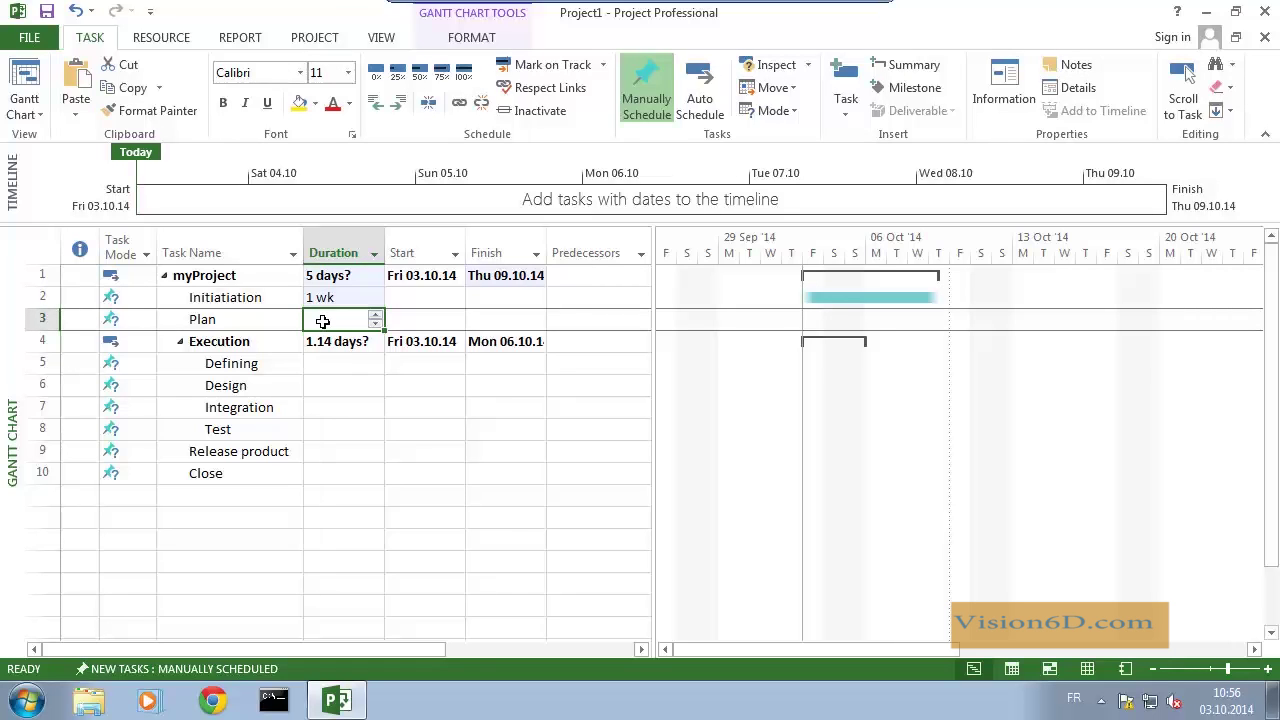
text(2w)
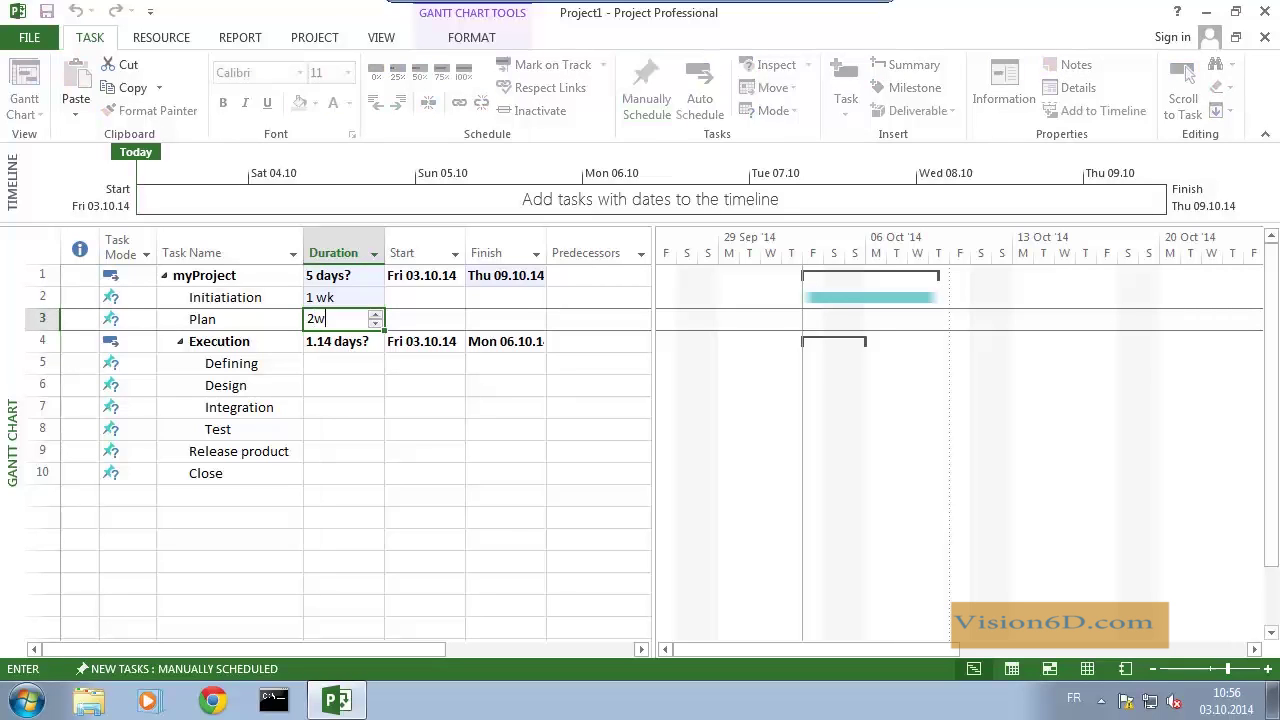
key(Return)
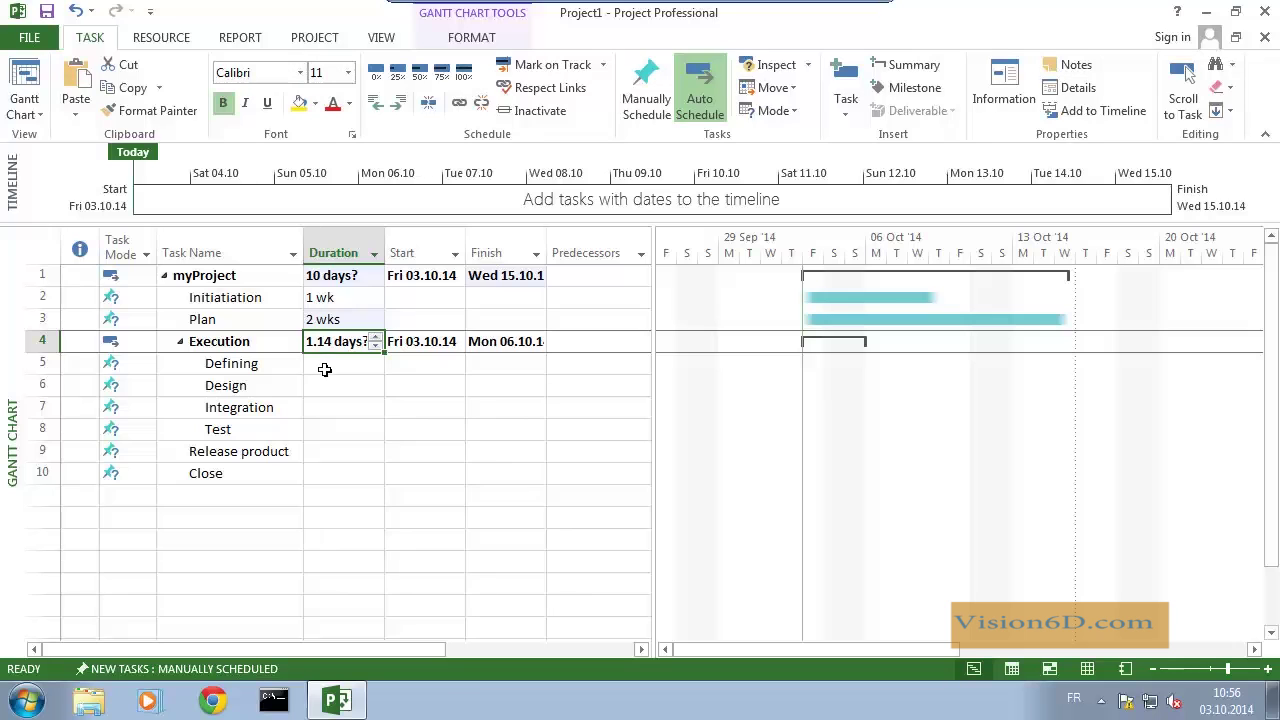
Set the durations of Defining to 1 week and Design to 4 weeks
click(326, 366)
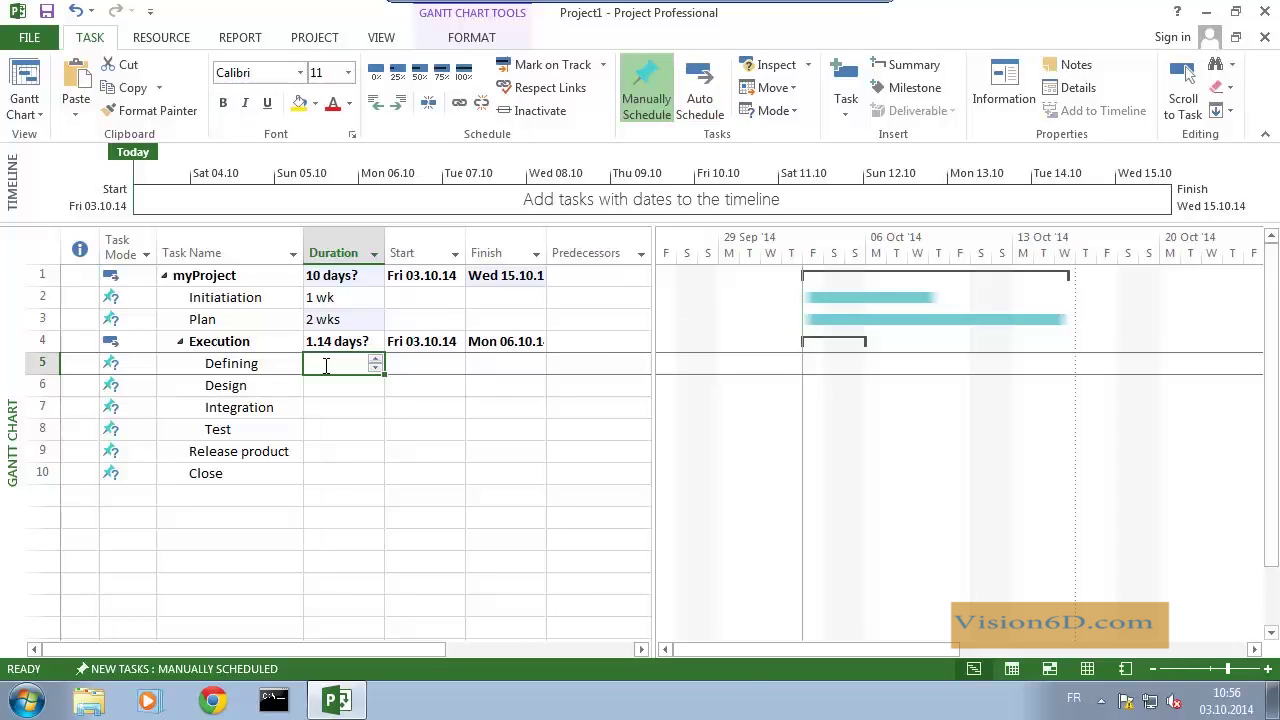
text(1w)
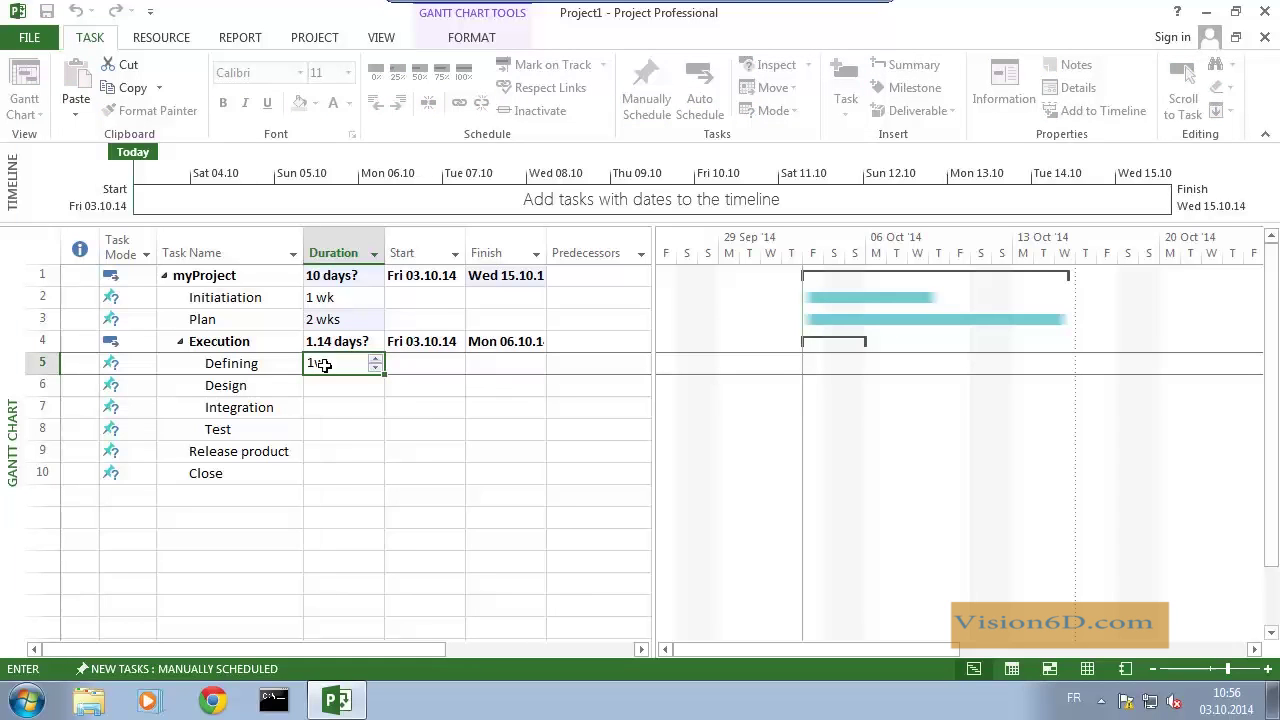
key(Return)
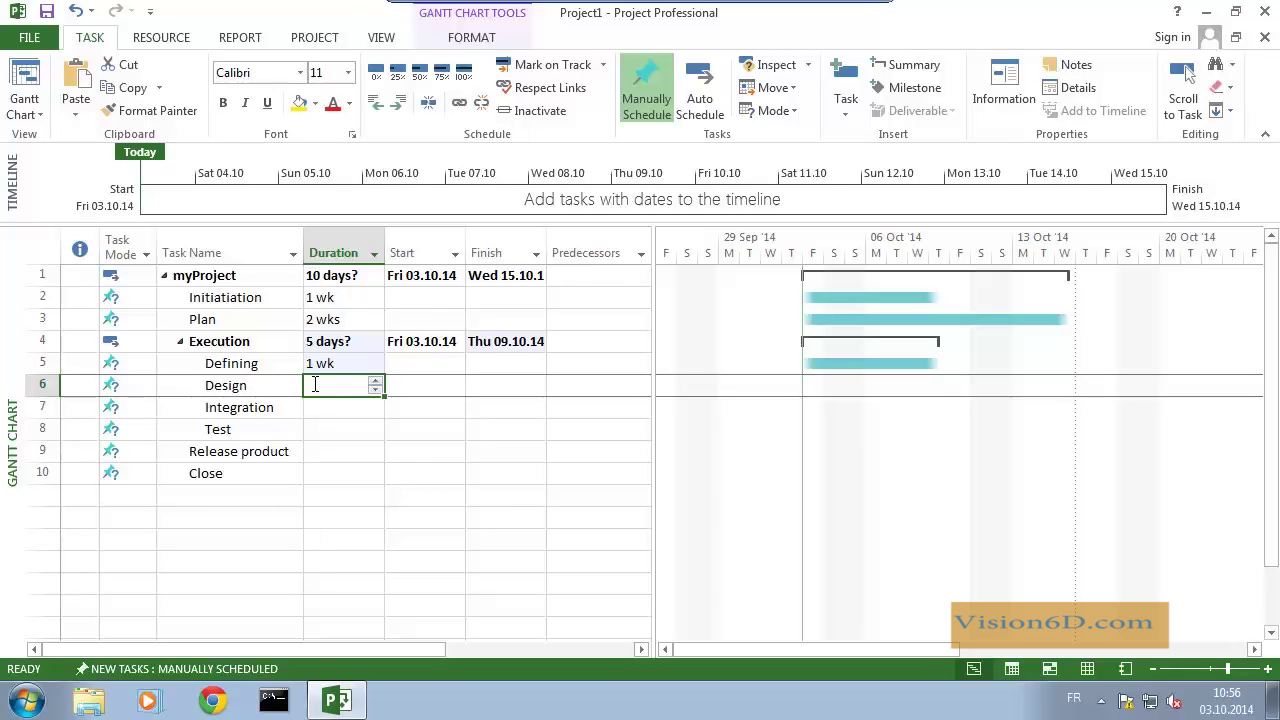
text(4w)
key(Return)
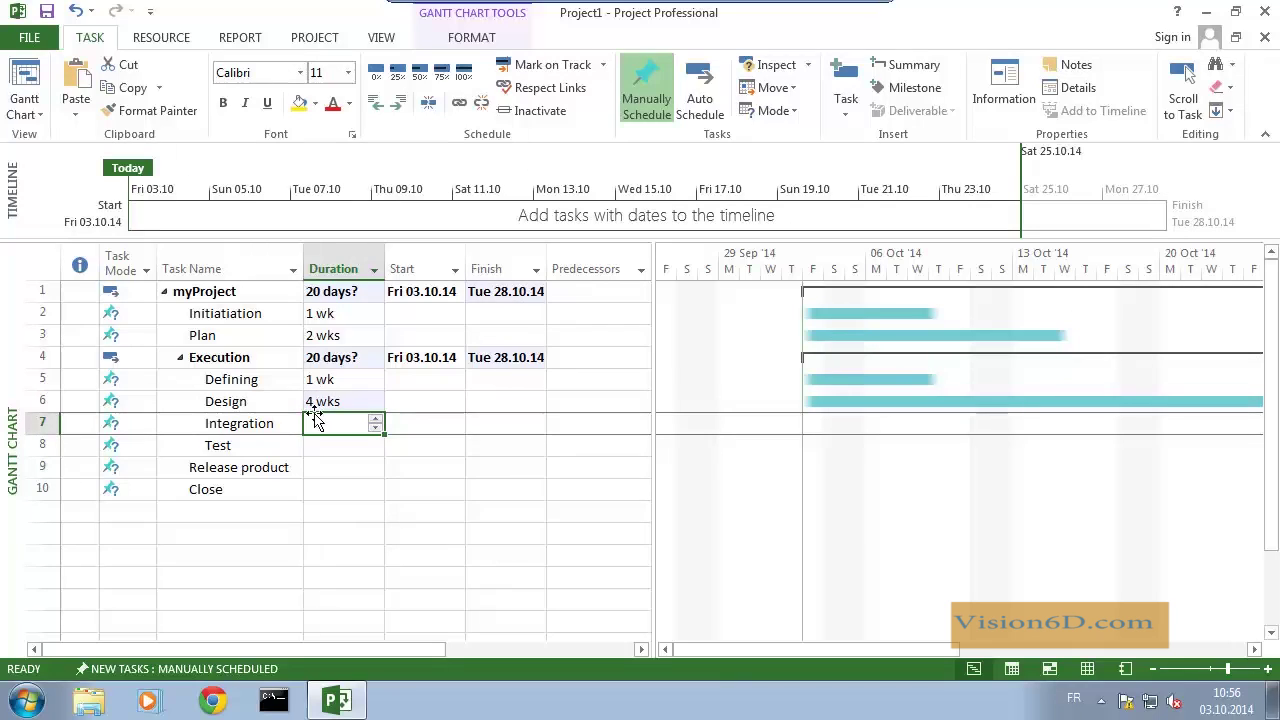
Set the durations of Integration to 2 weeks and Test to 3 weeks
text(2w)
key(Return)
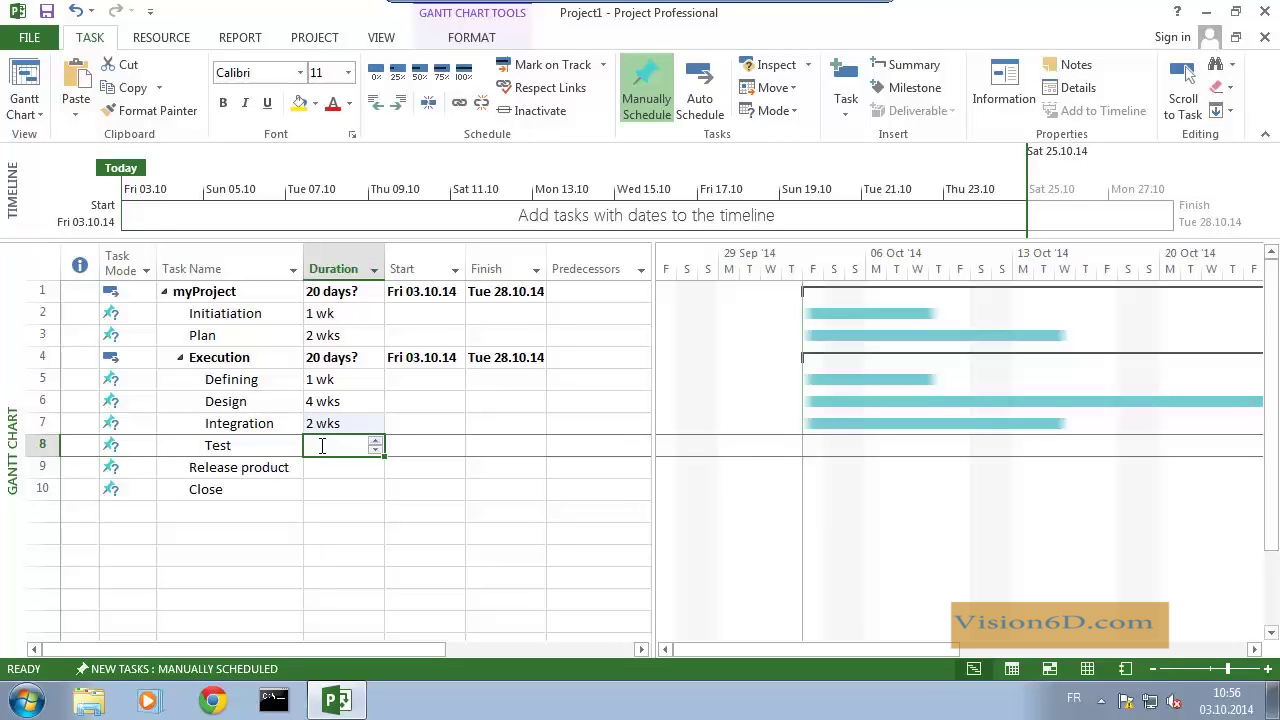
text(3w)
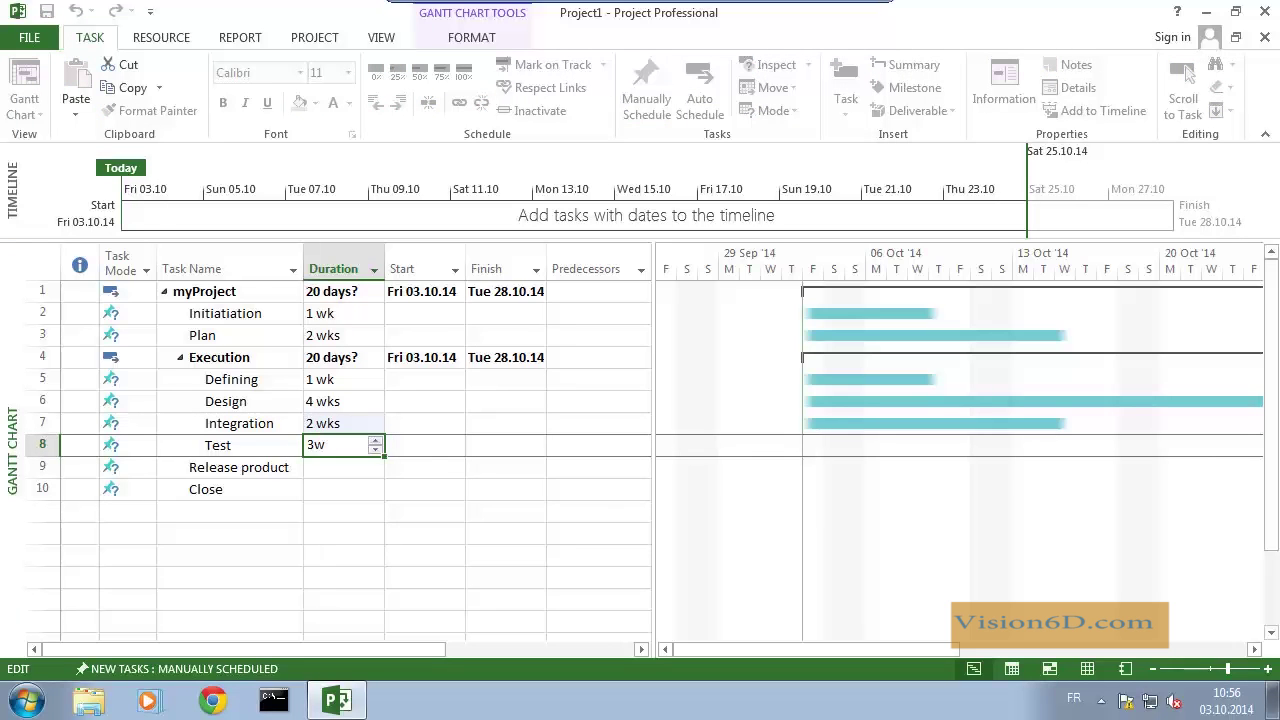
key(Return)
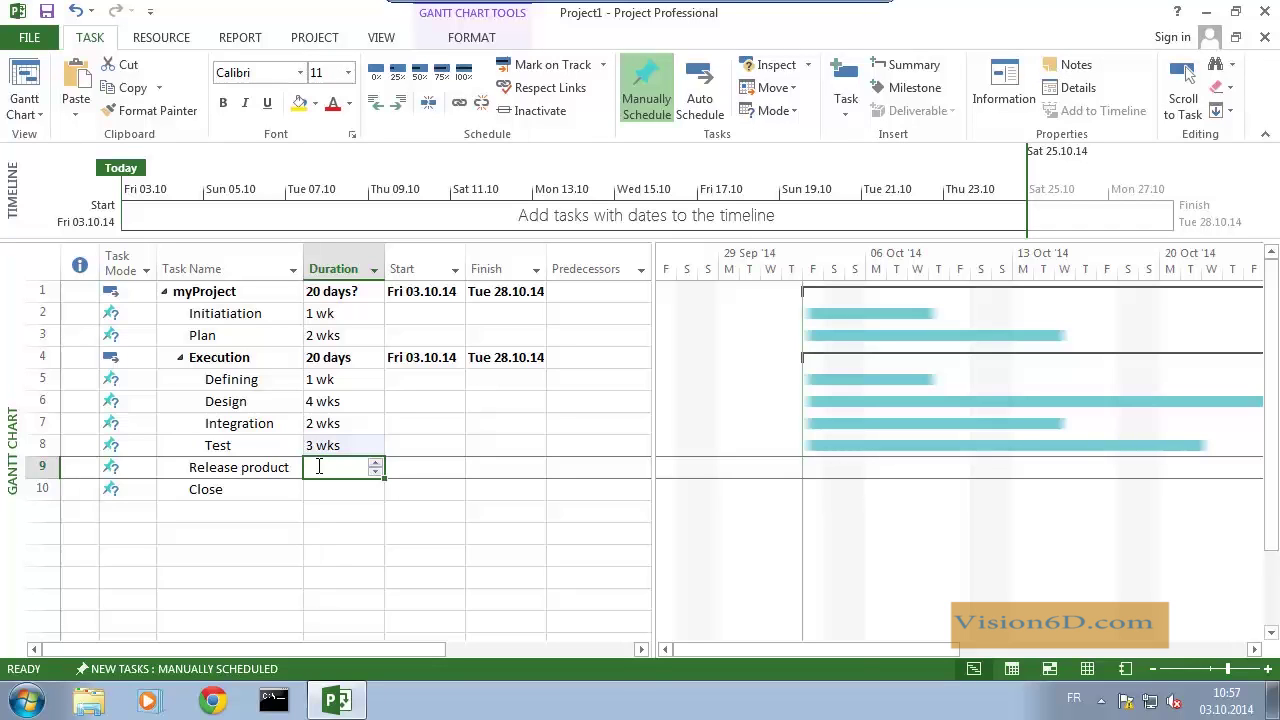
Make Release product and Close milestones by giving each a duration of 0 days
text(0d)
key(Return)
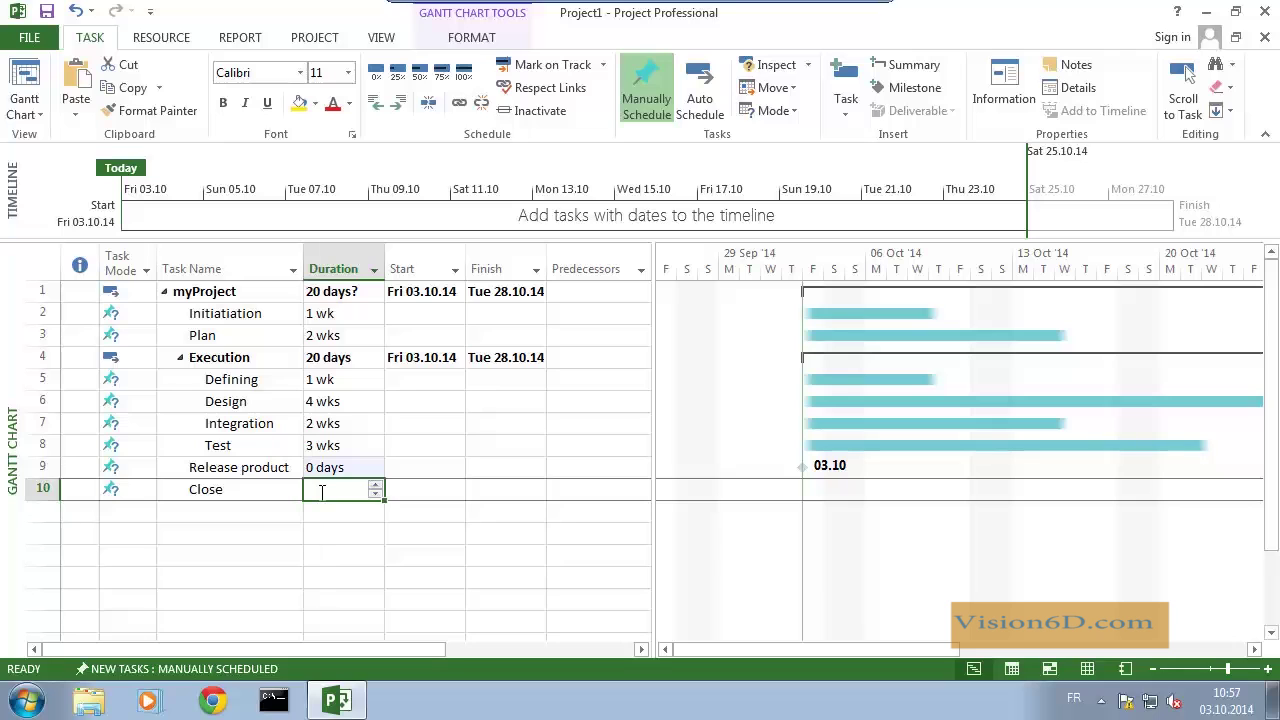
text(0d)
key(Return)
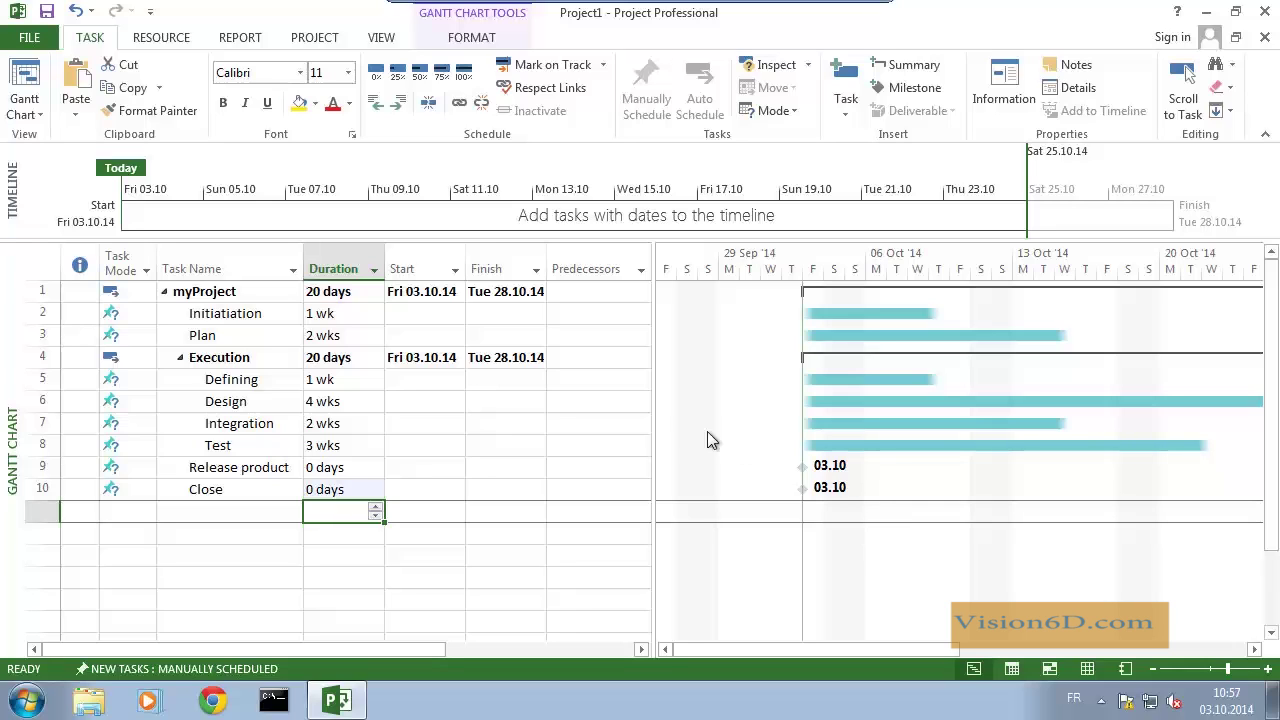
Widen the chart area and link all tasks from Initiatiation through Close in sequence
drag(653, 422, 553, 414)
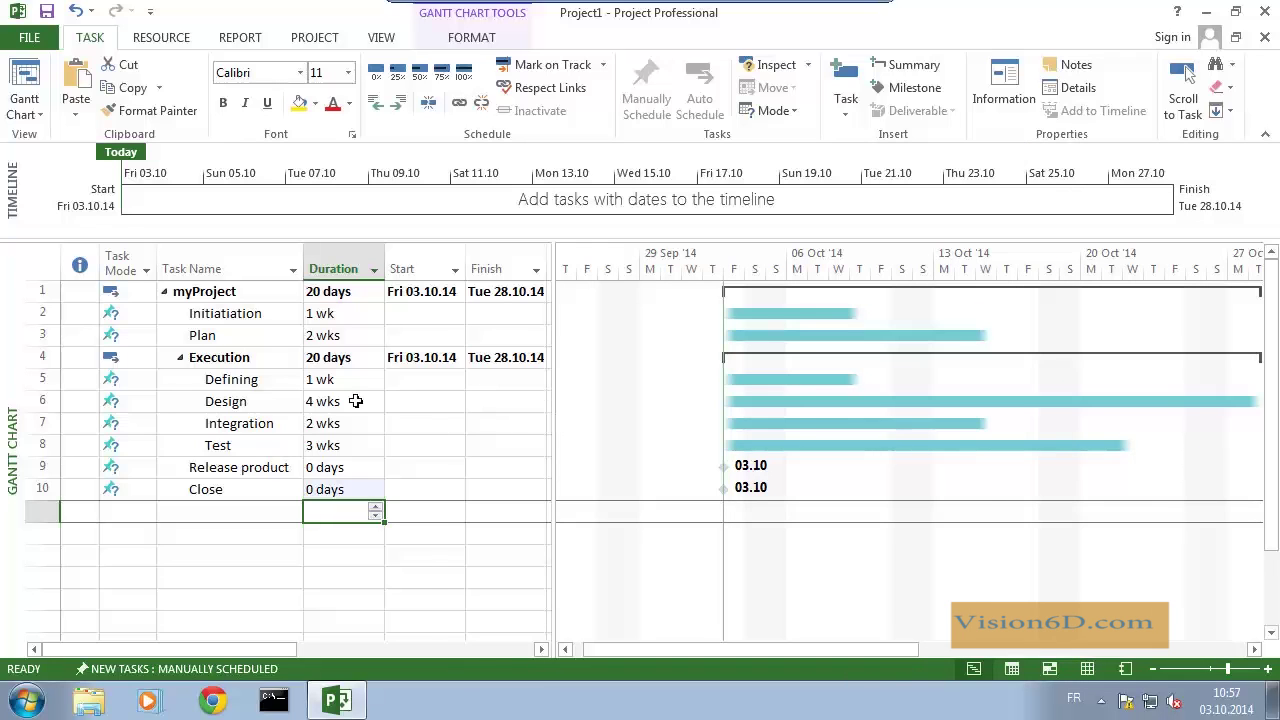
click(45, 314)
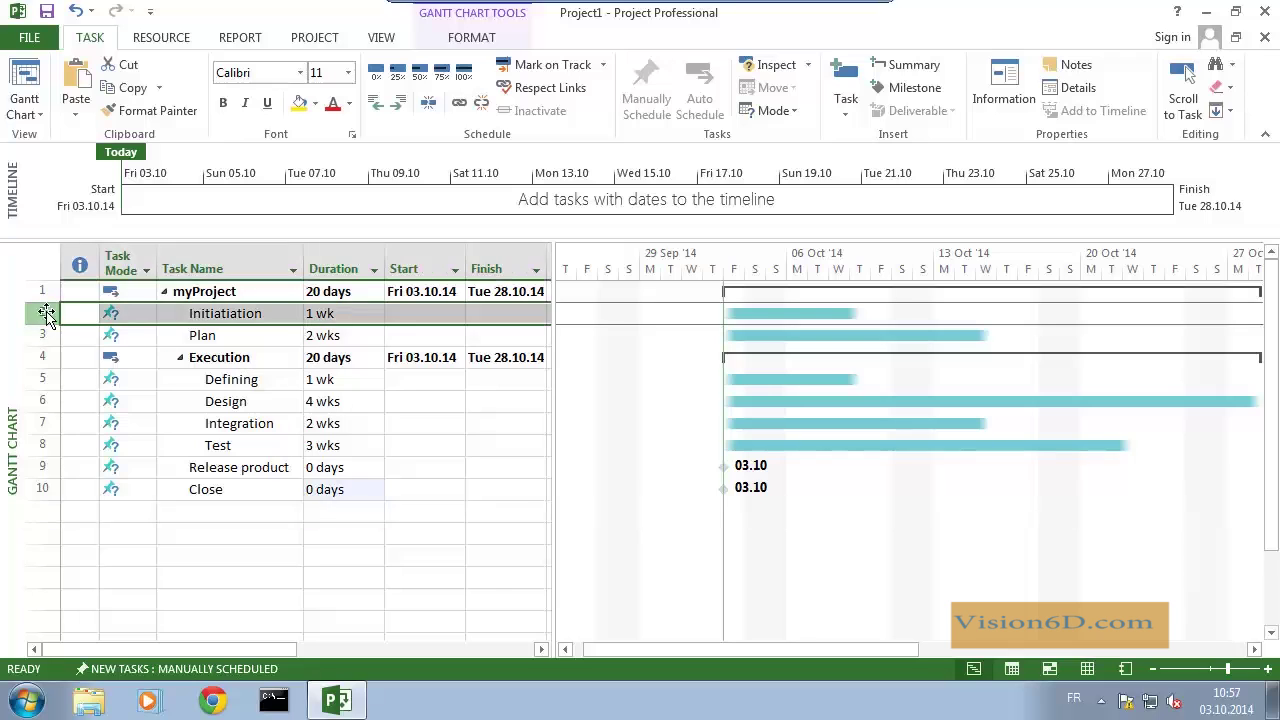
shift+click(33, 489)
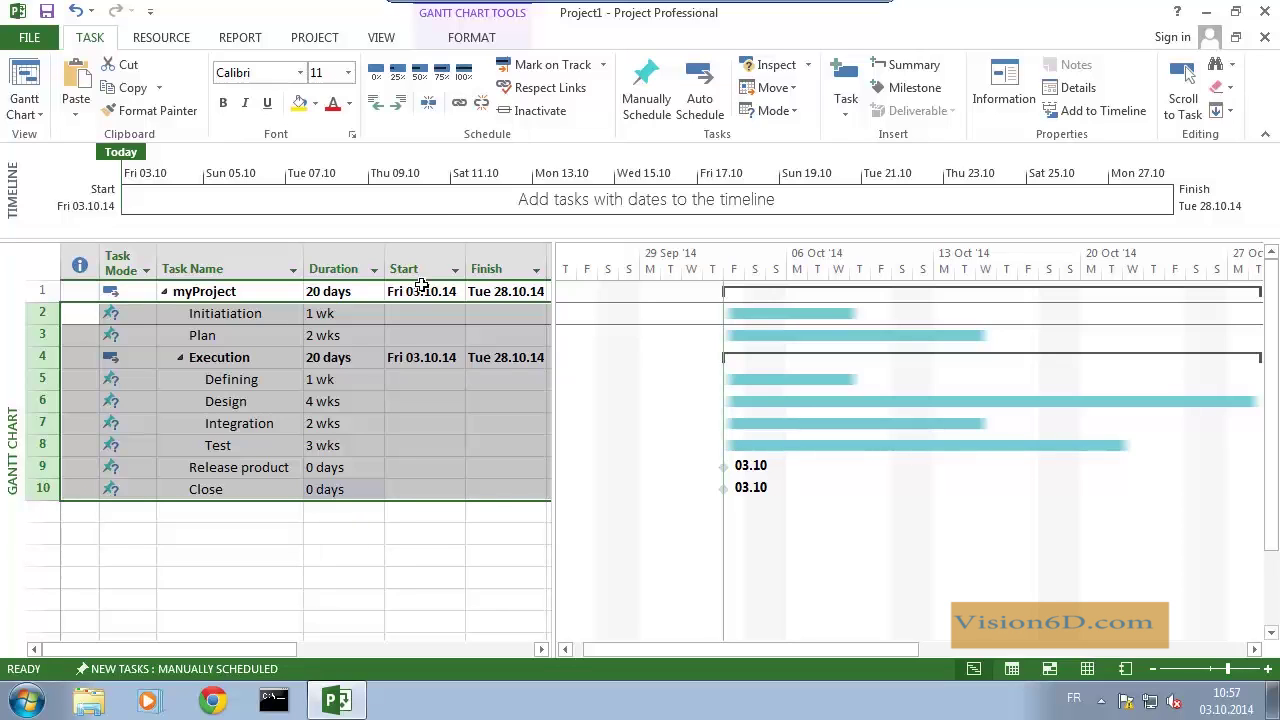
click(457, 104)
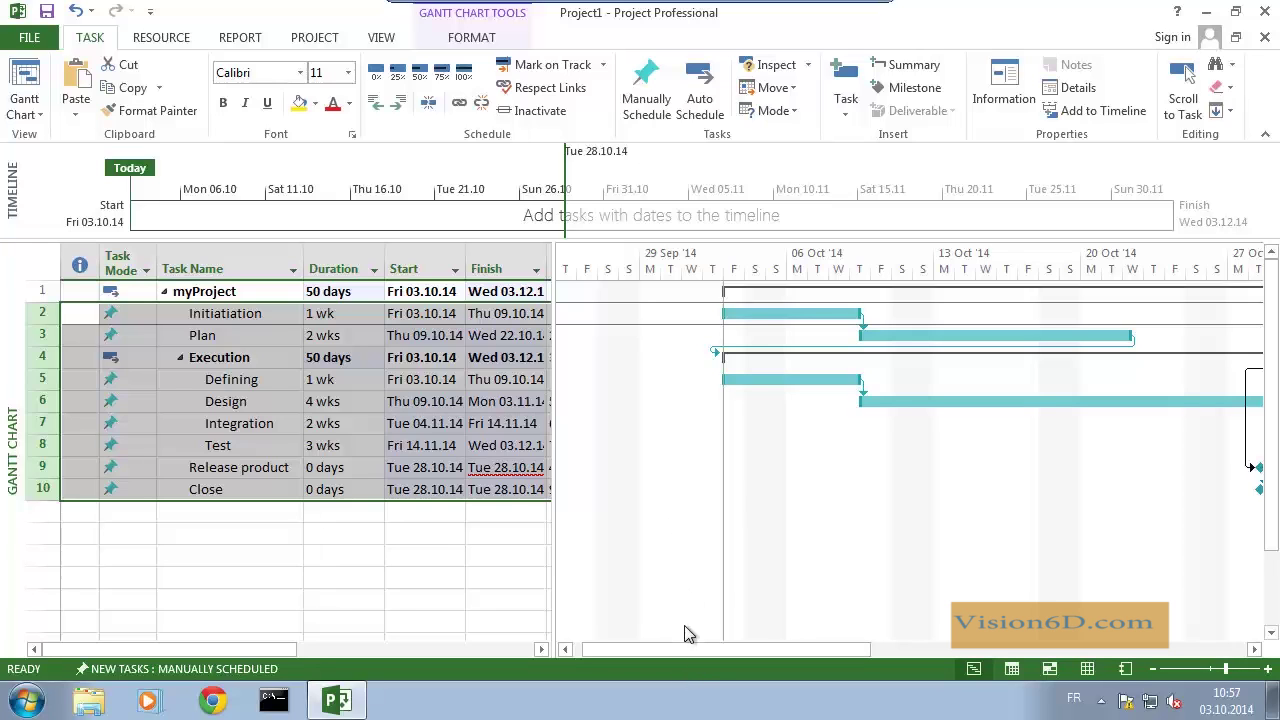
Change the task mode of Initiatiation and Plan to Auto Scheduled
drag(686, 648, 898, 647)
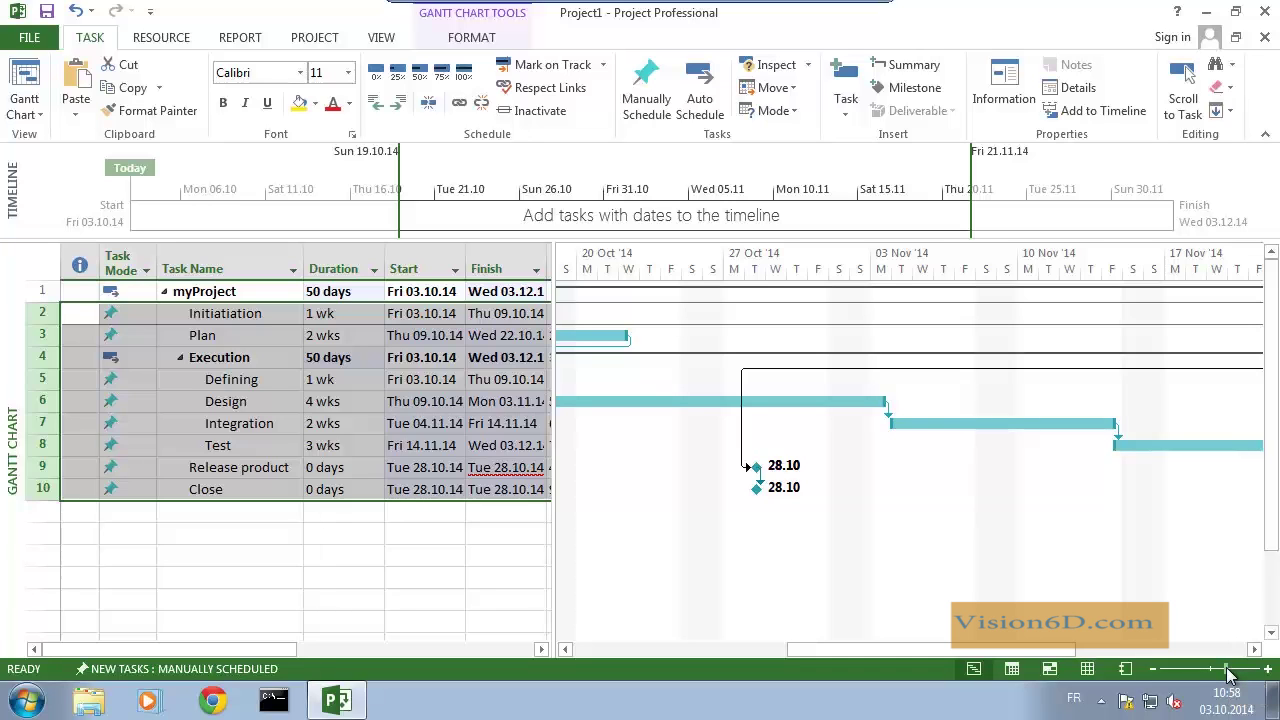
drag(1228, 672, 1222, 673)
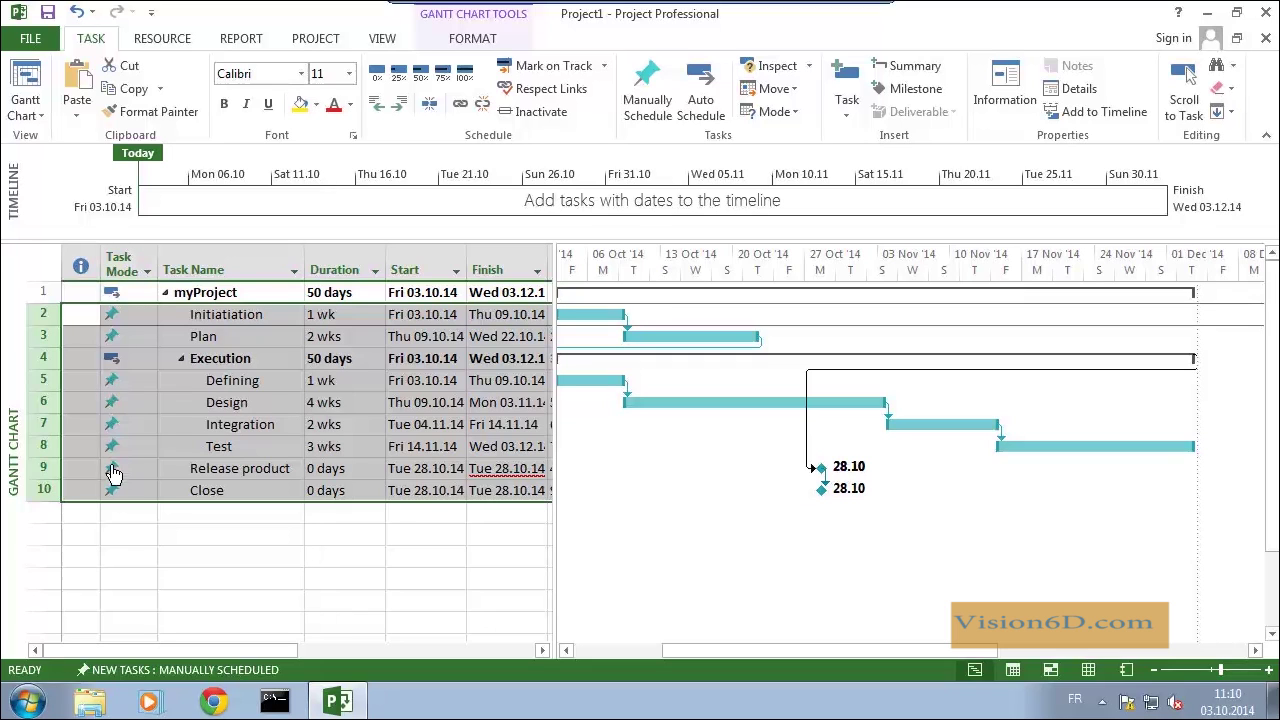
click(147, 314)
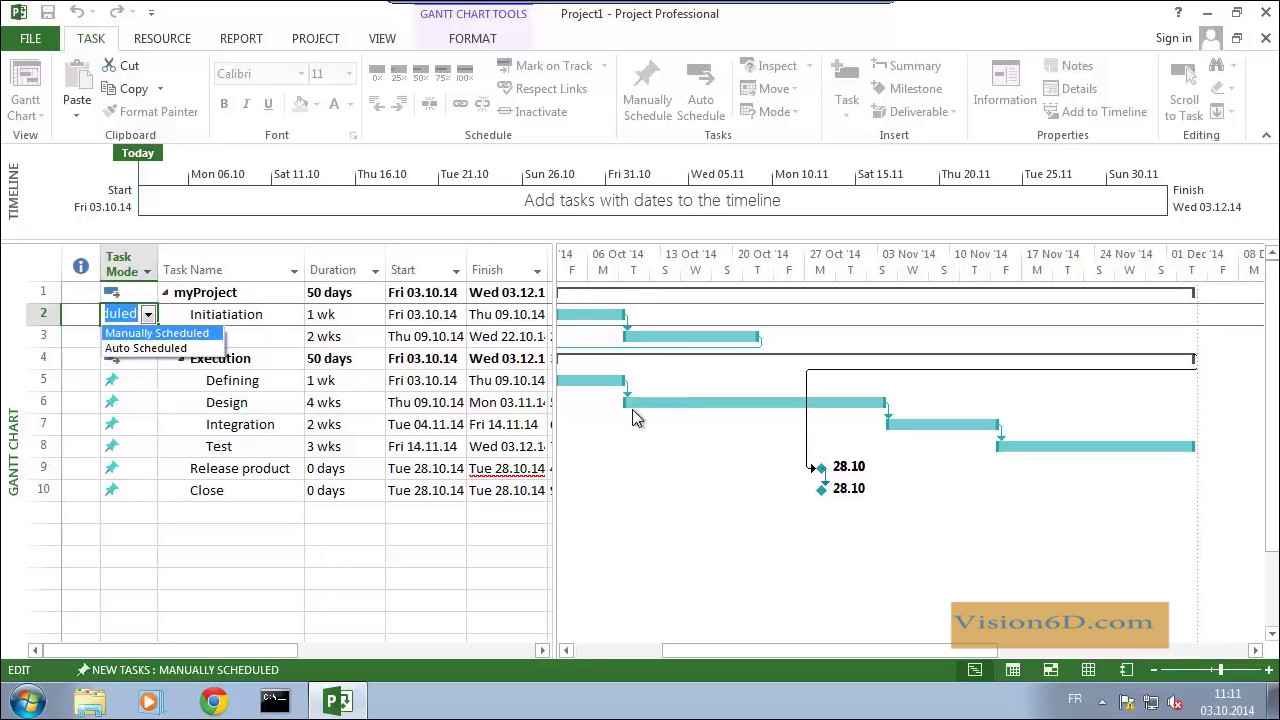
click(182, 349)
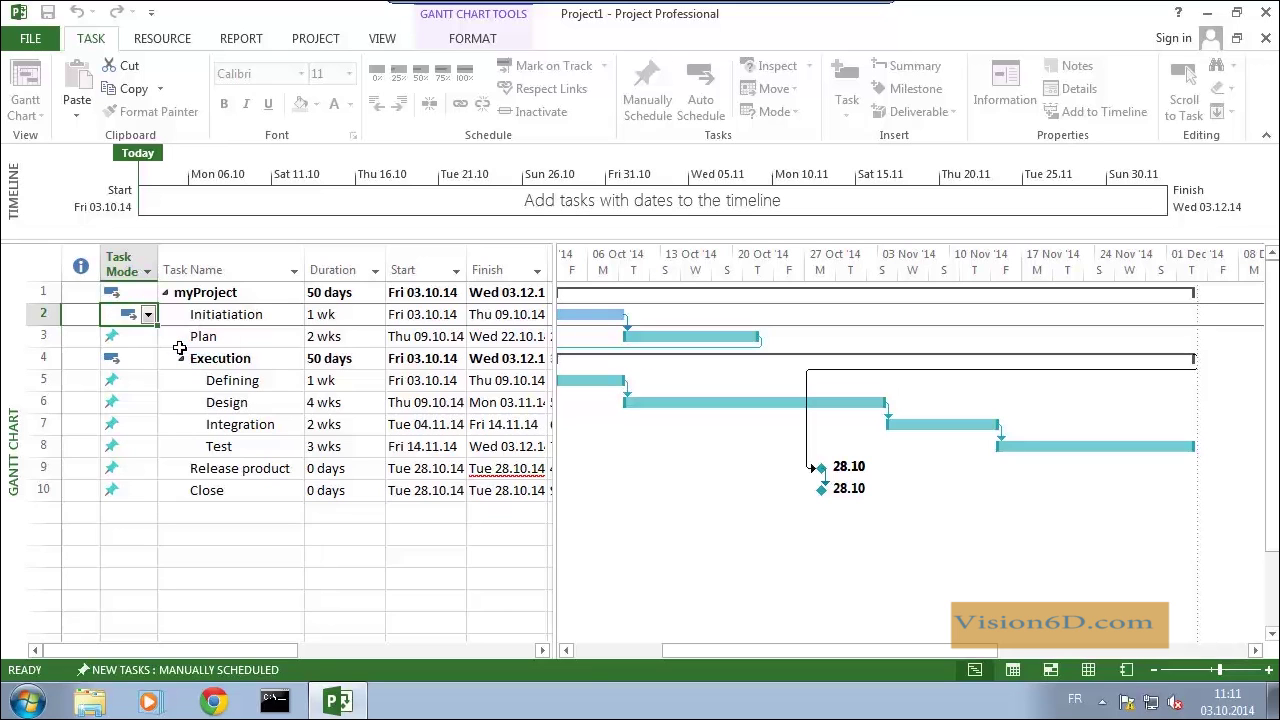
click(147, 345)
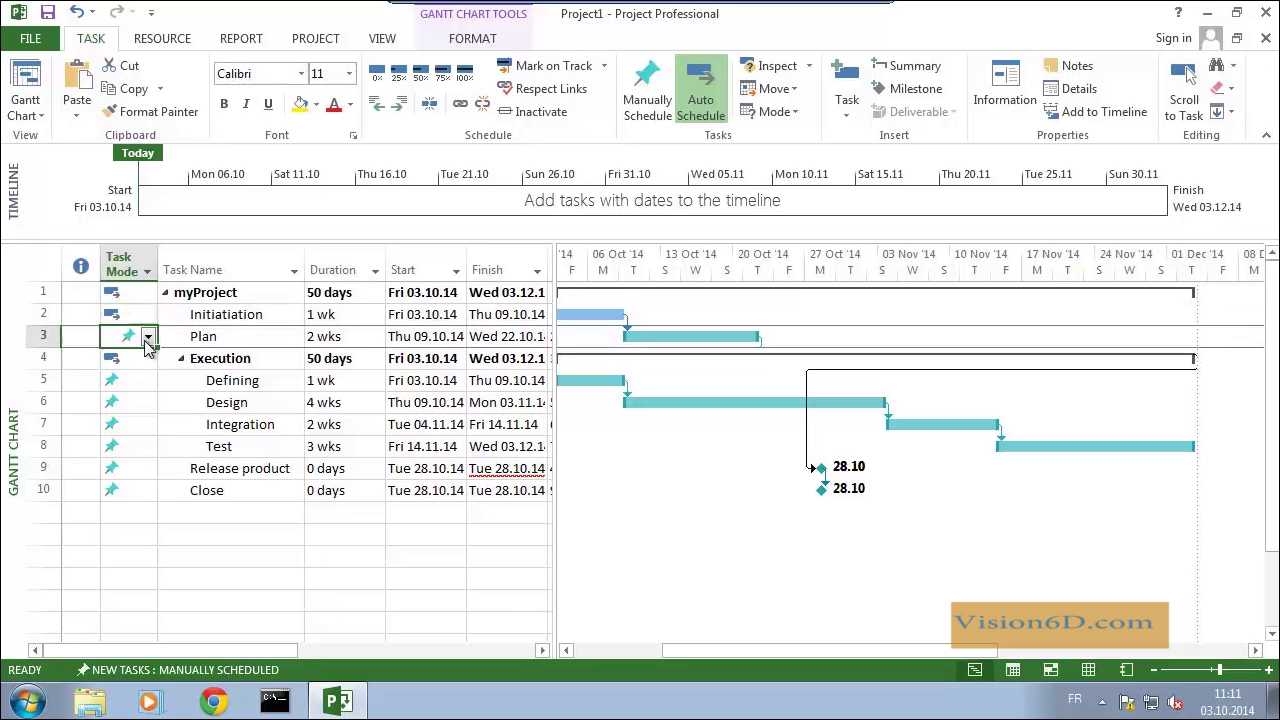
click(147, 341)
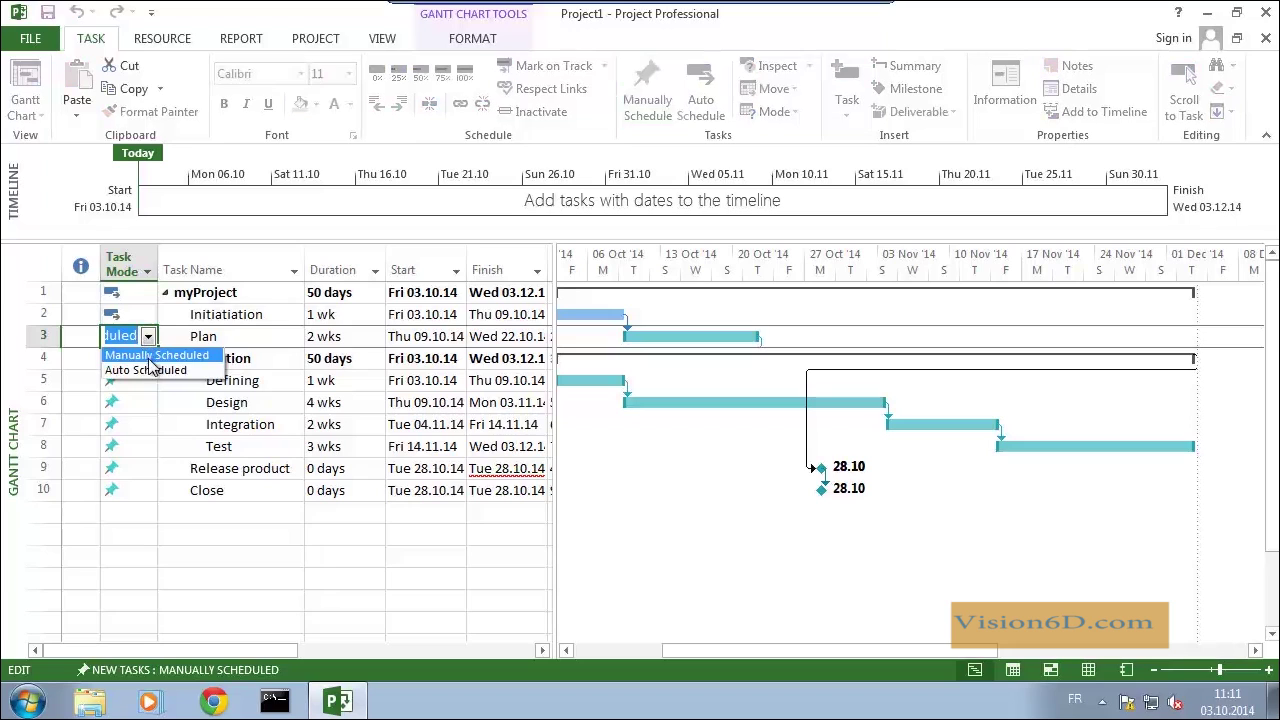
click(155, 374)
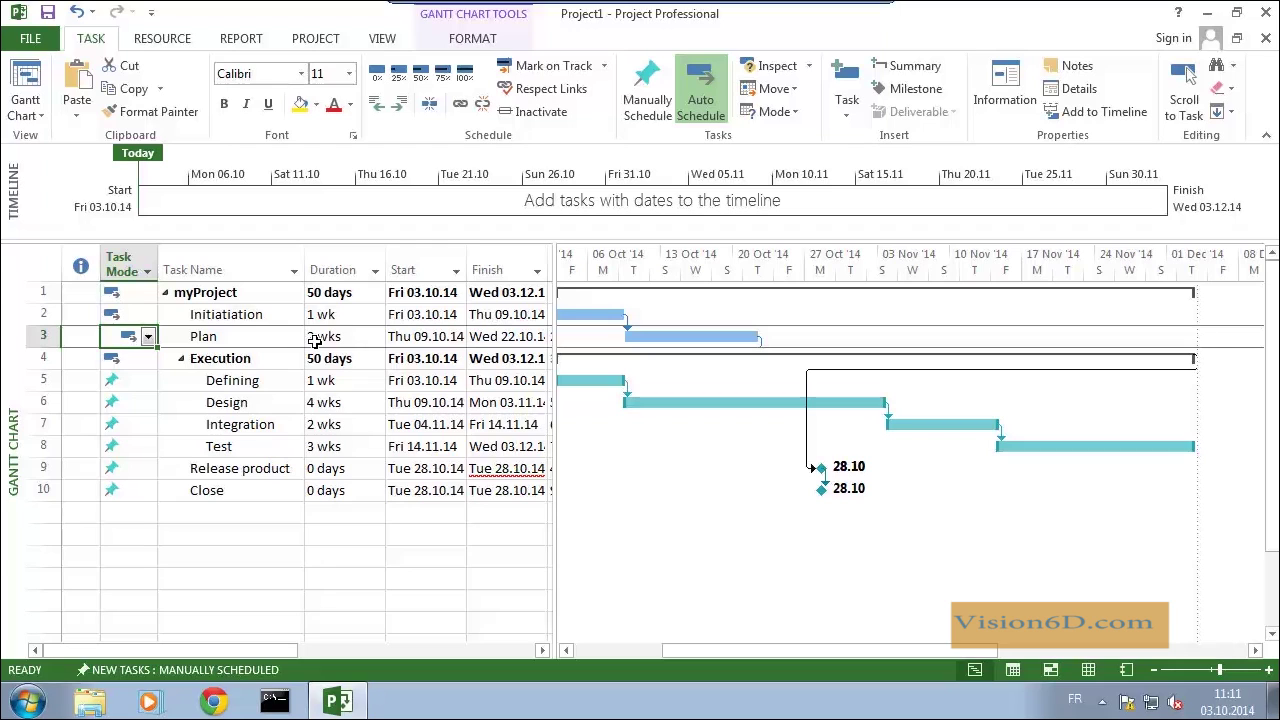
Change the task mode of Defining and Design to Auto Scheduled
click(144, 384)
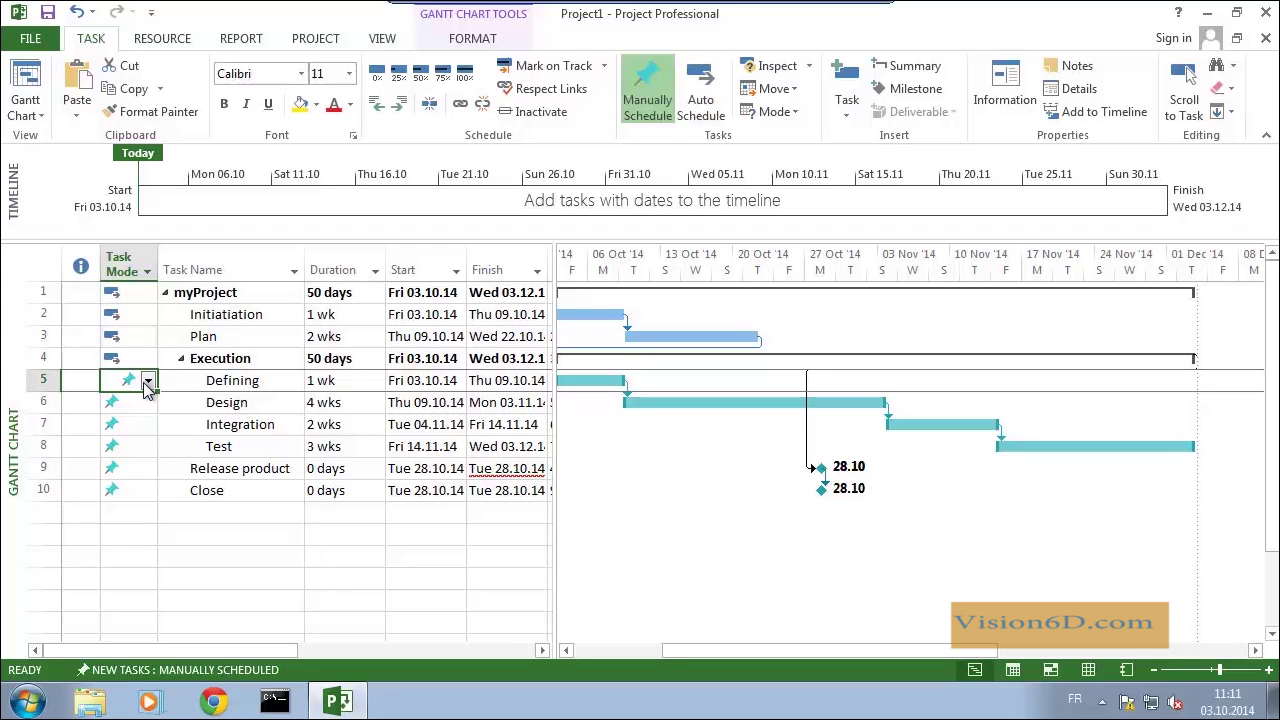
click(147, 382)
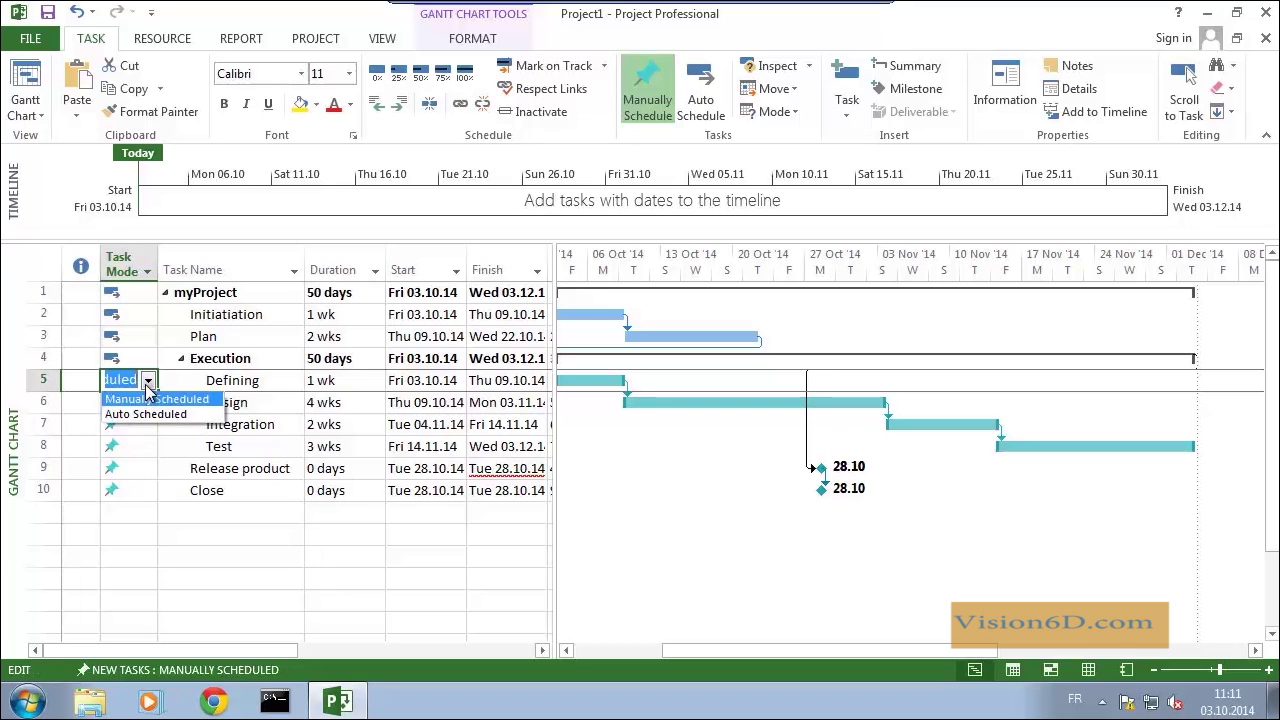
click(145, 414)
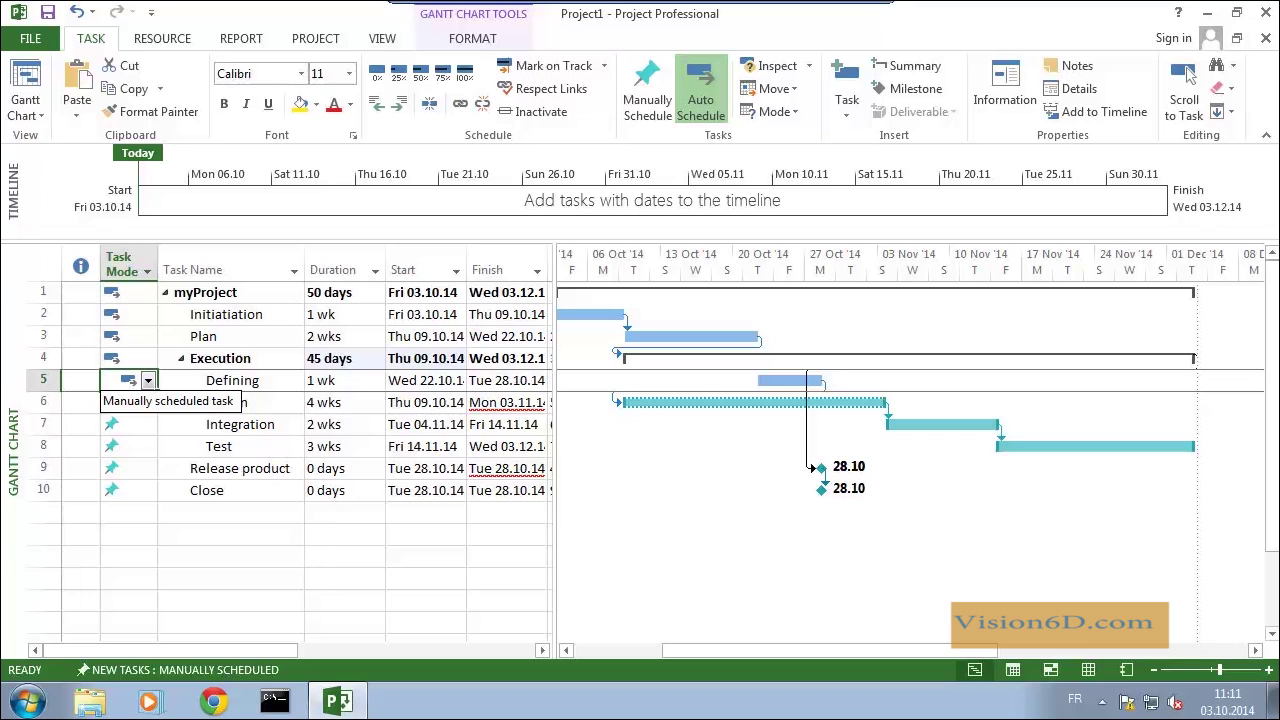
click(147, 402)
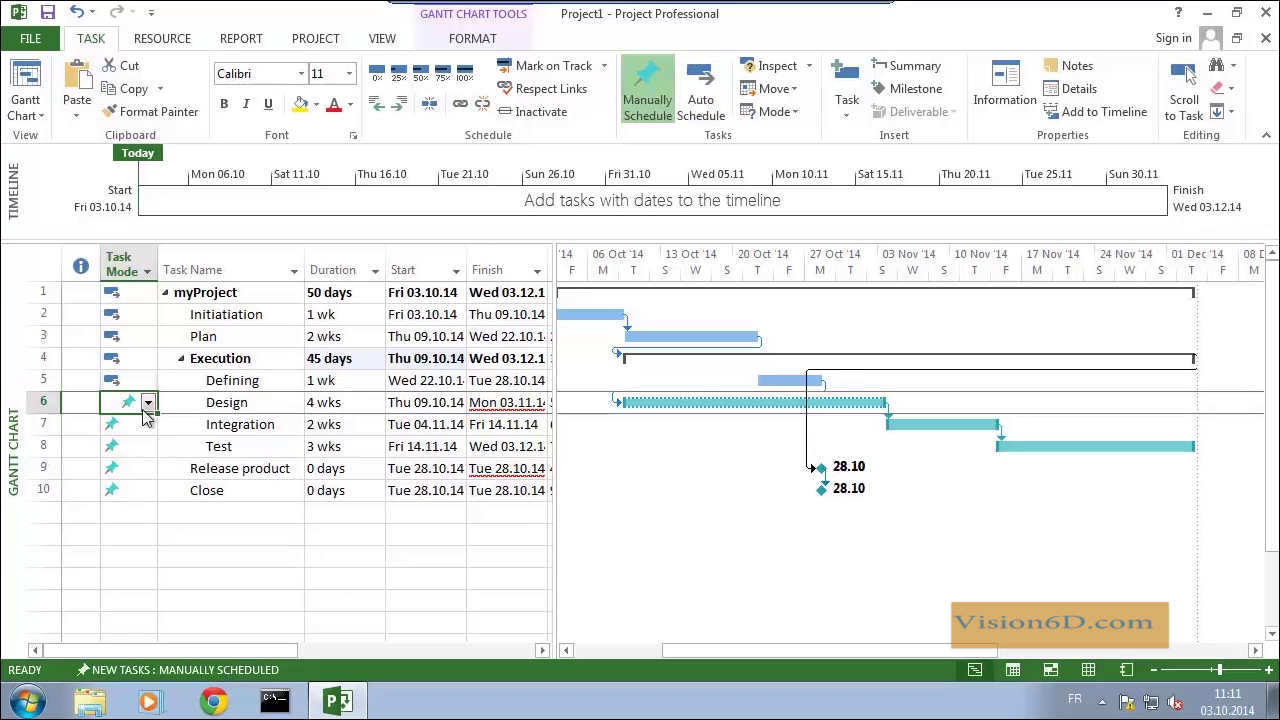
click(147, 402)
click(145, 437)
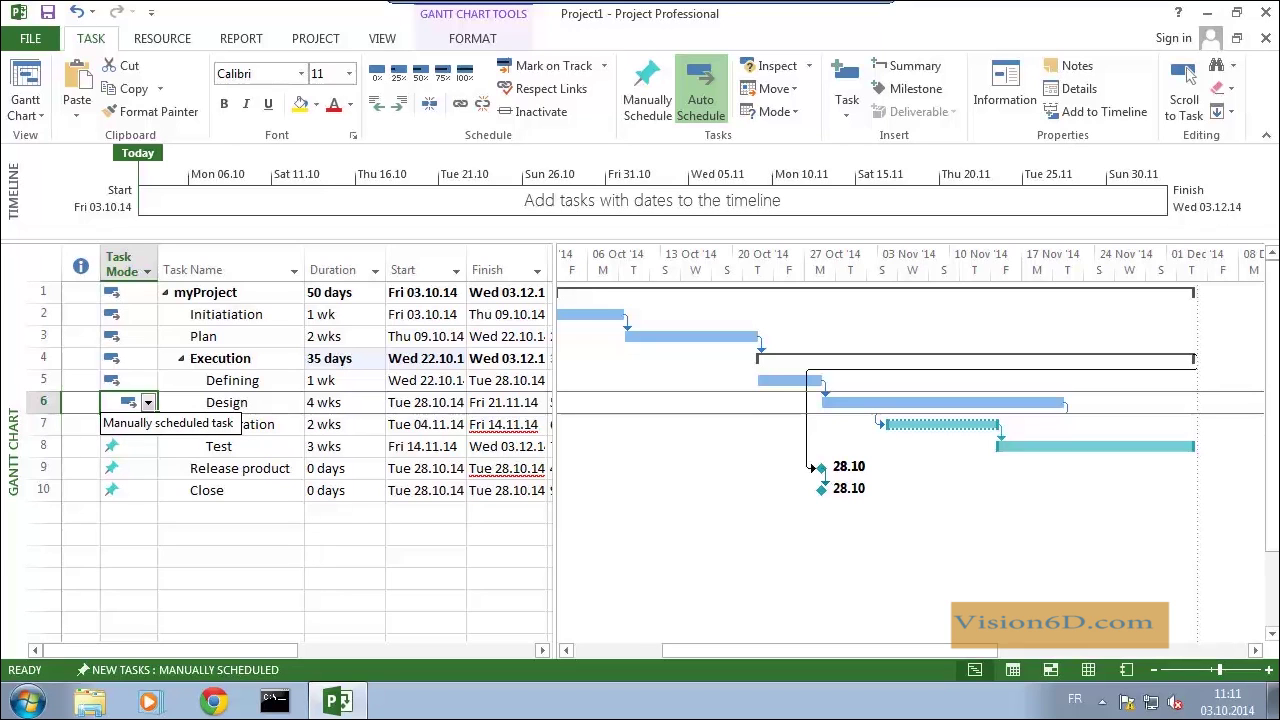
Change the task mode of Integration and Test to Auto Scheduled
click(149, 430)
click(148, 427)
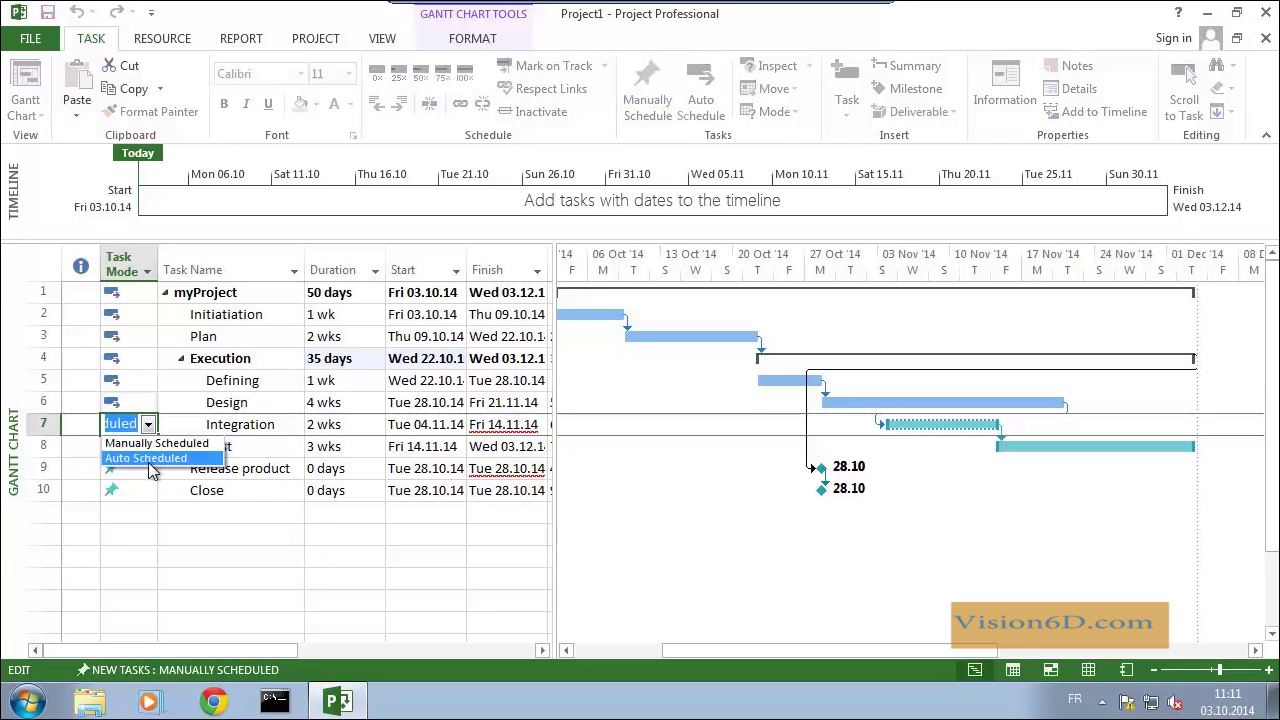
click(148, 460)
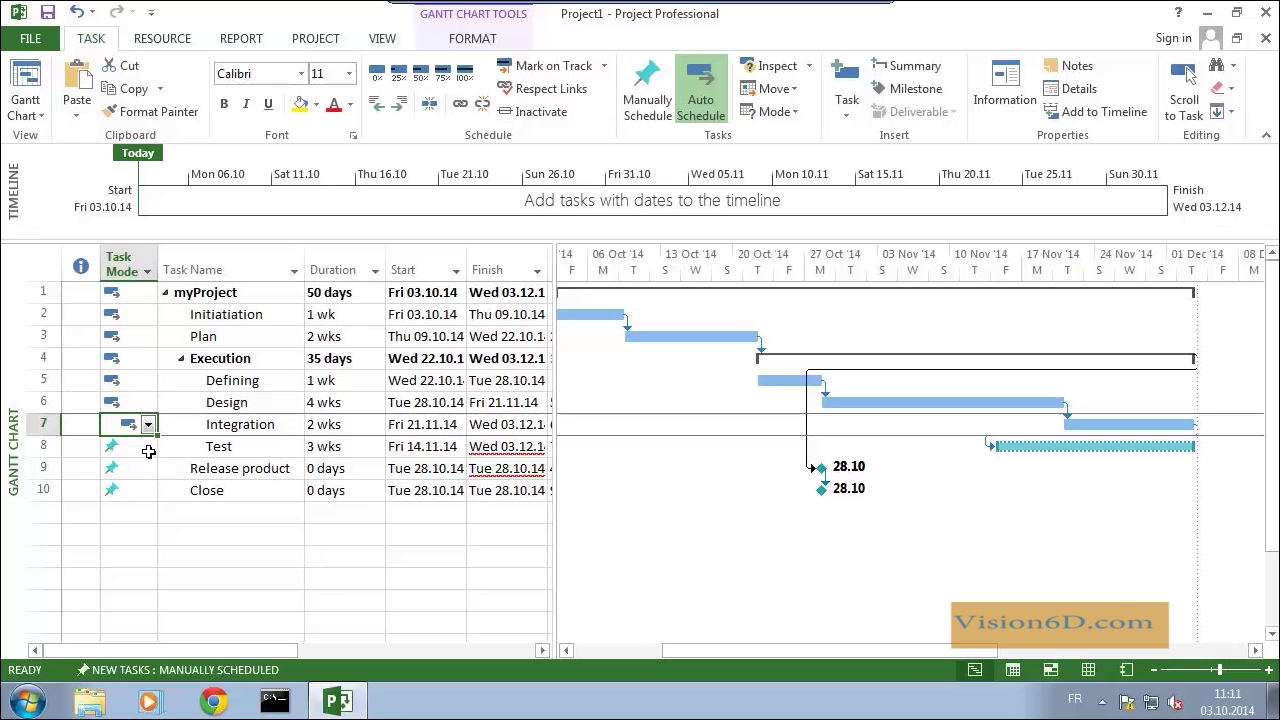
click(148, 450)
click(148, 449)
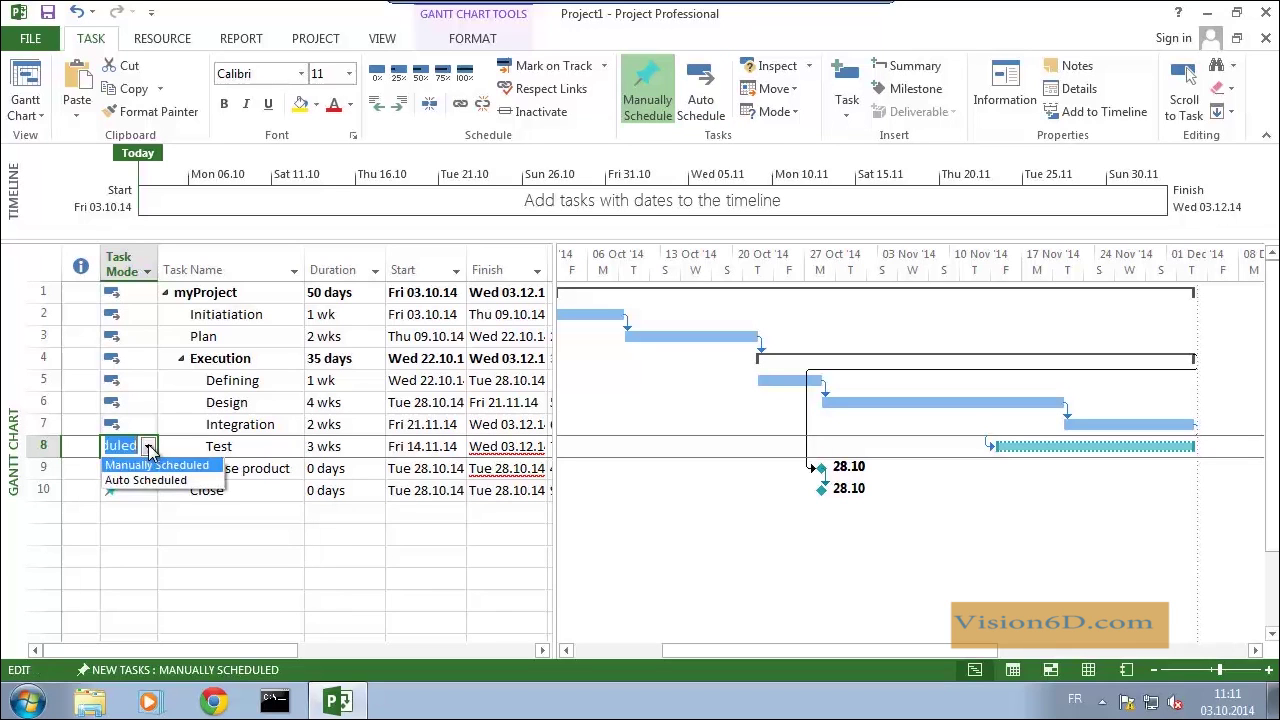
click(148, 480)
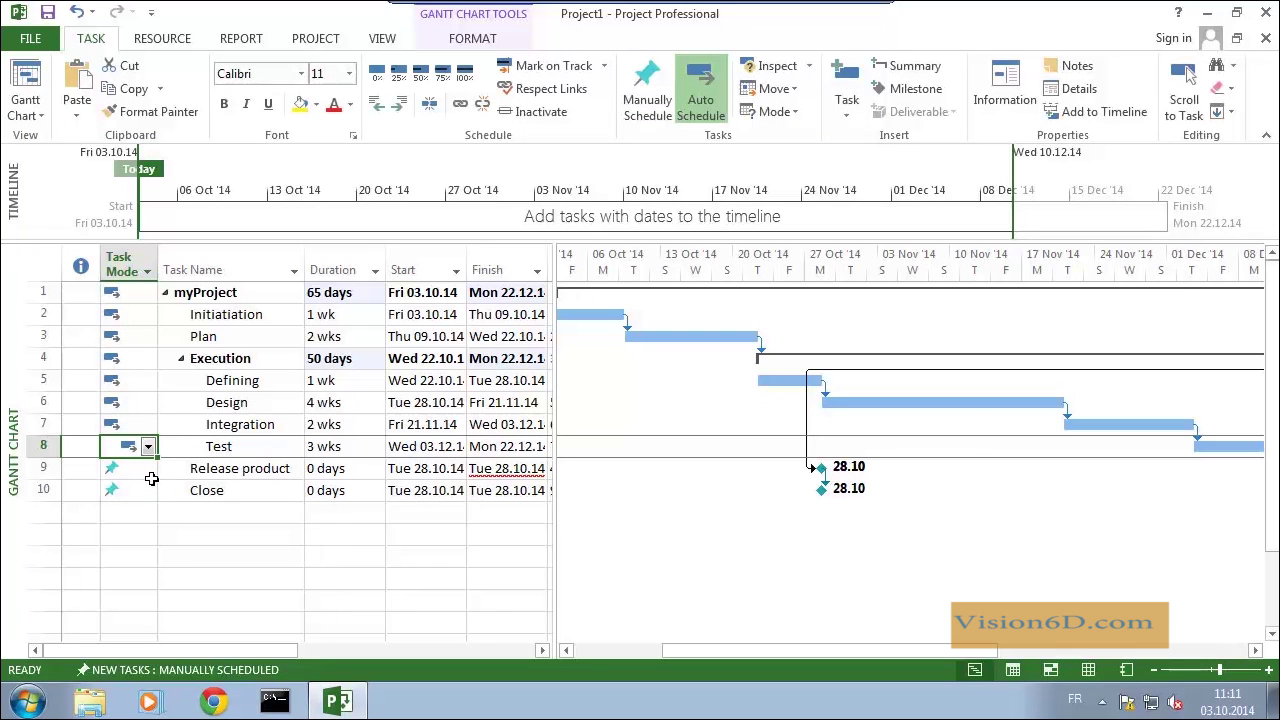
Change the task mode of the Release product and Close milestones to Auto Scheduled
click(153, 479)
click(148, 469)
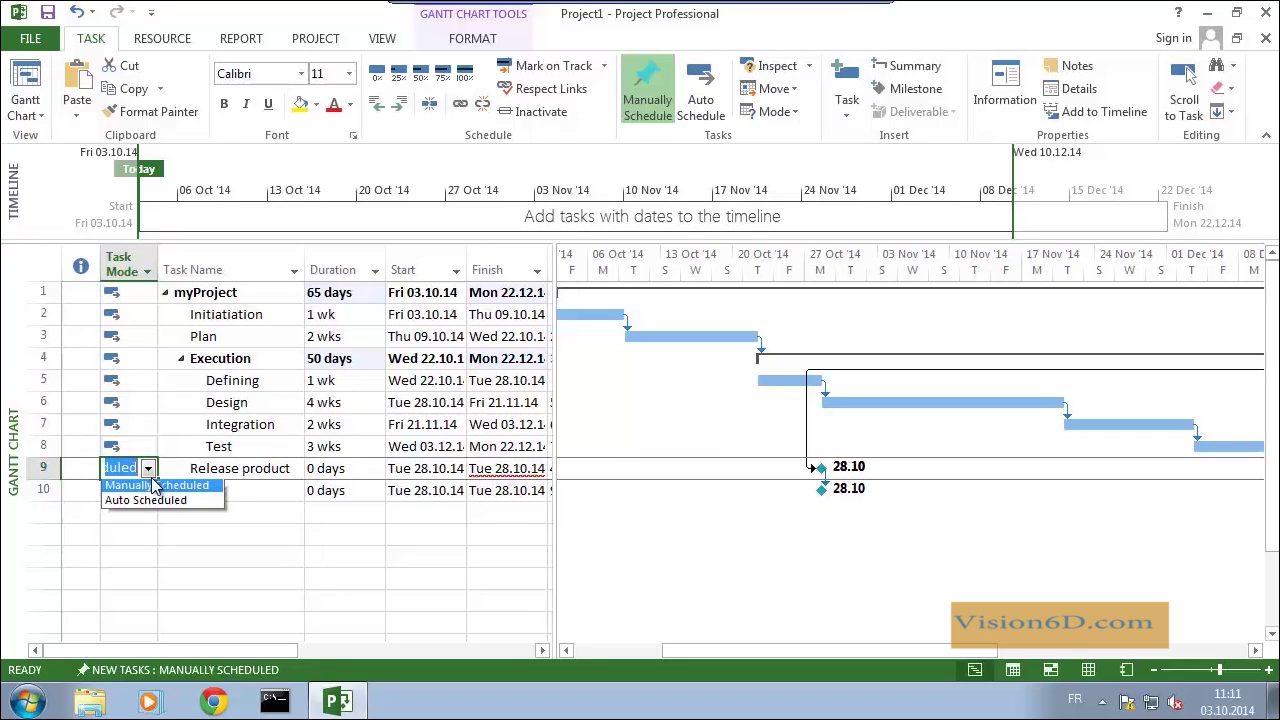
click(148, 502)
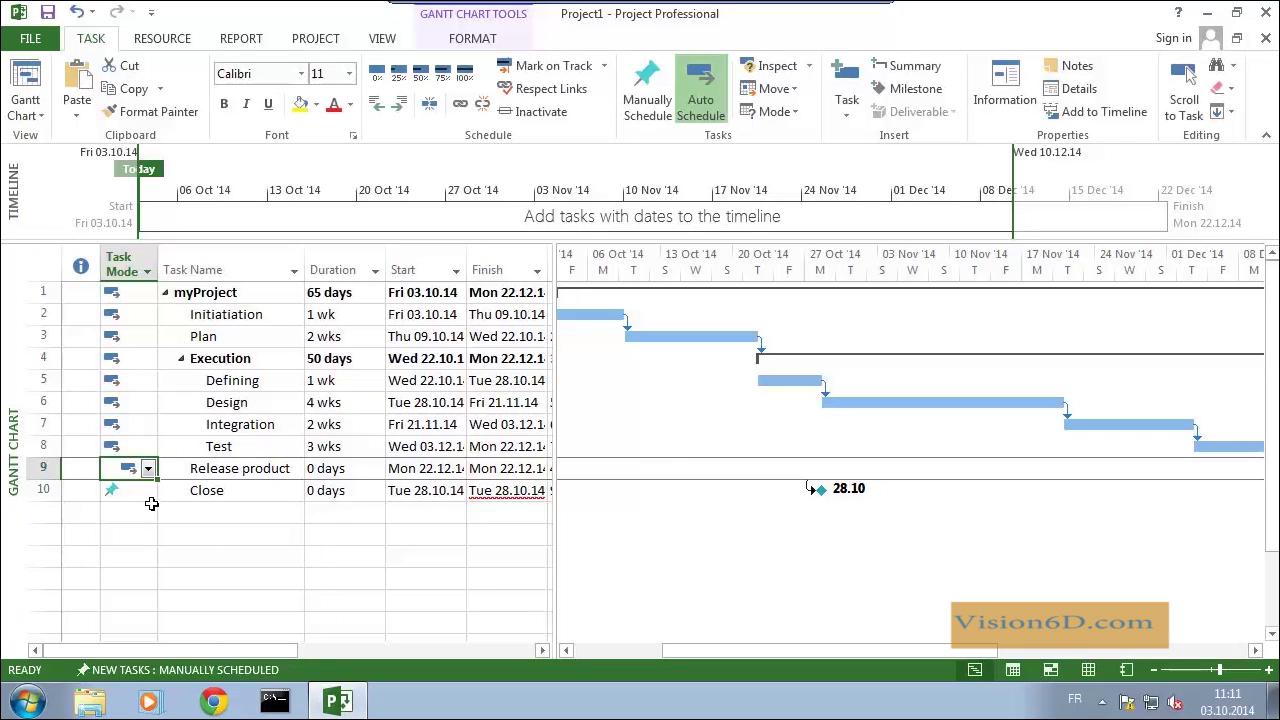
click(152, 491)
click(148, 491)
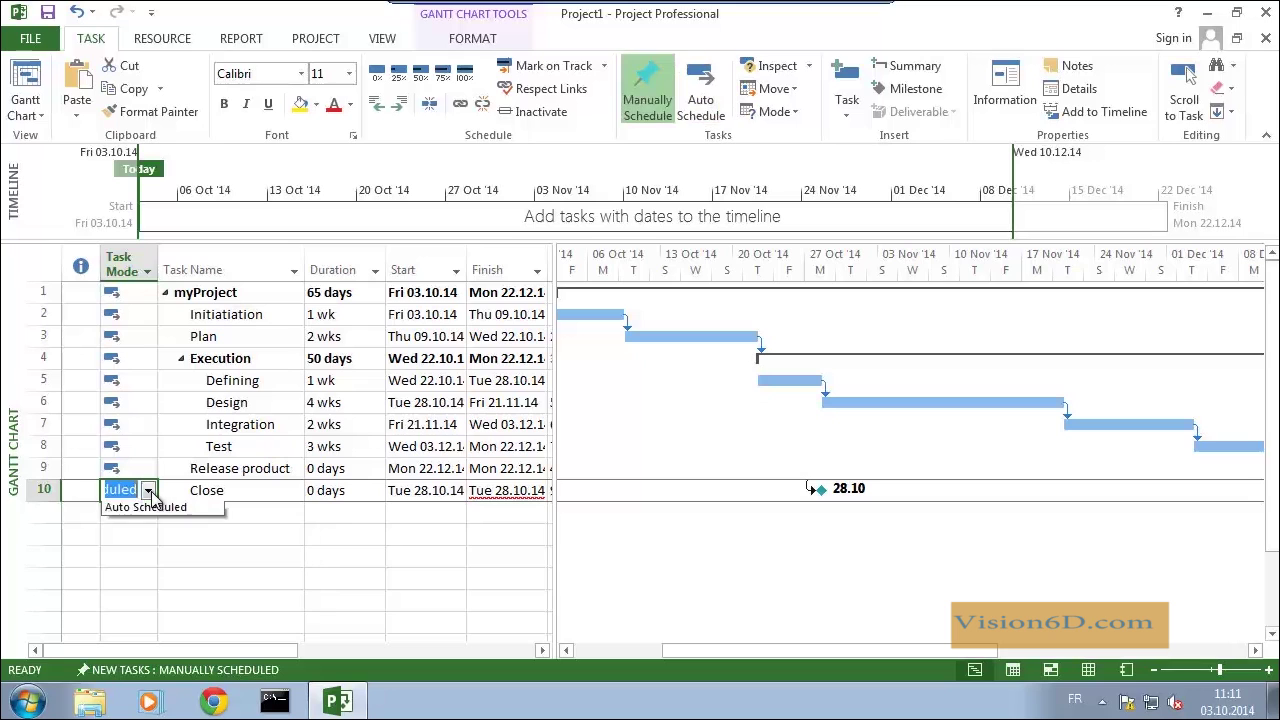
click(150, 527)
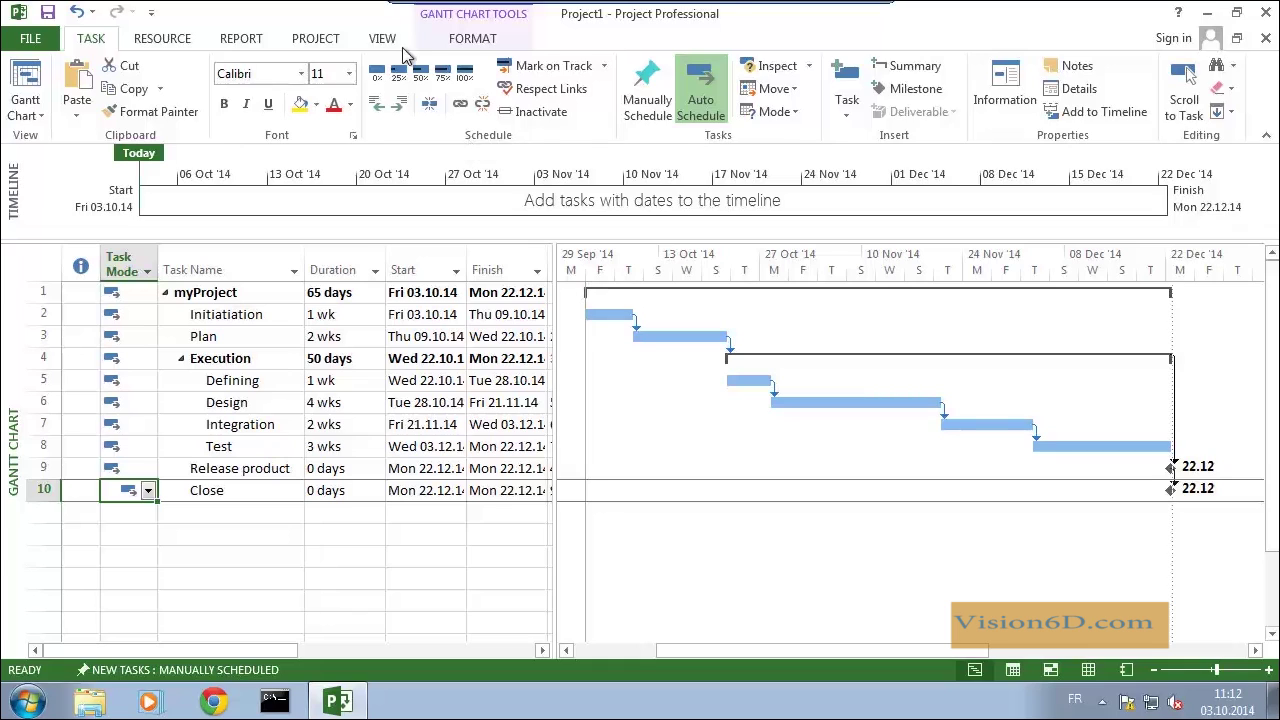
Set the project's start date to 1 November 2014 in the project information
click(315, 38)
click(210, 90)
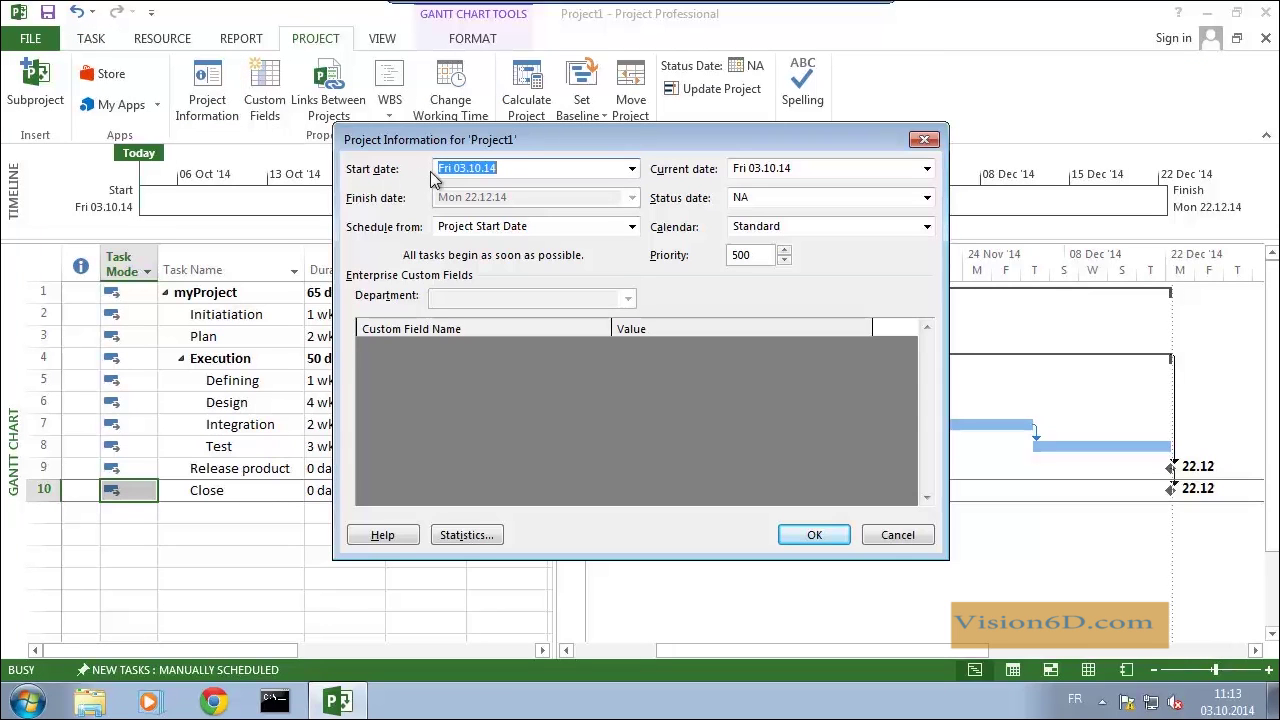
click(632, 170)
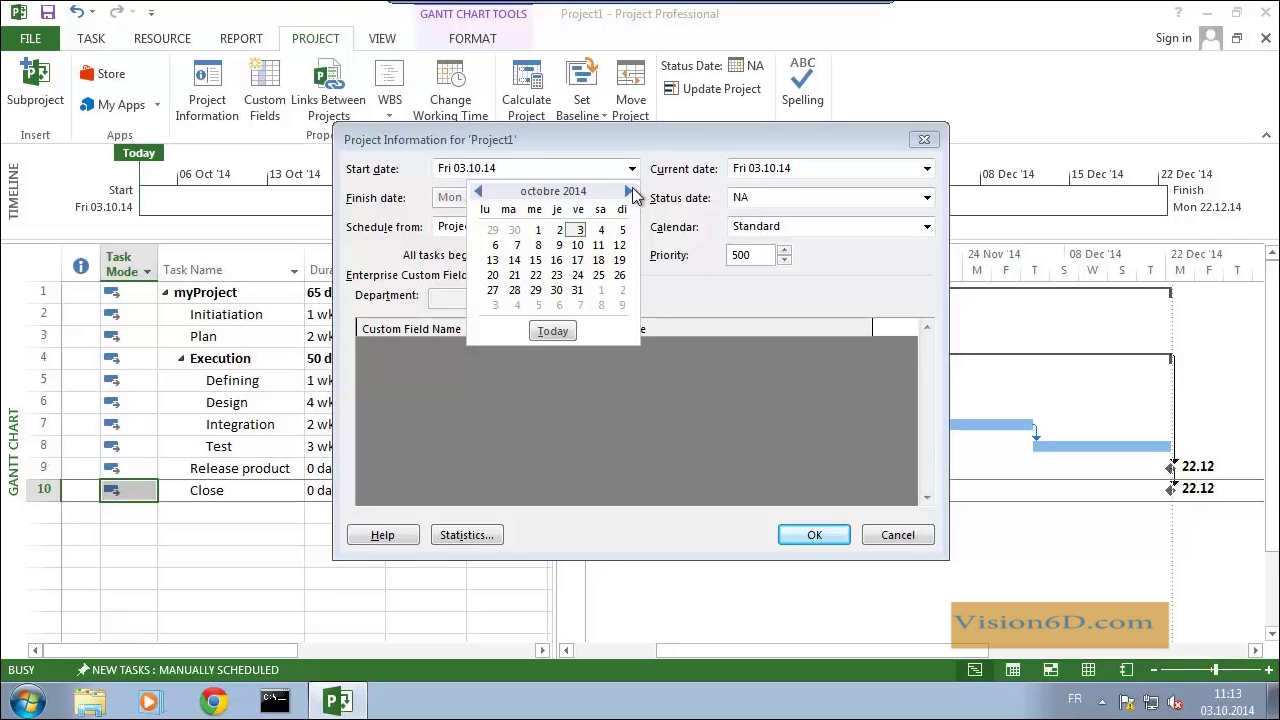
click(627, 192)
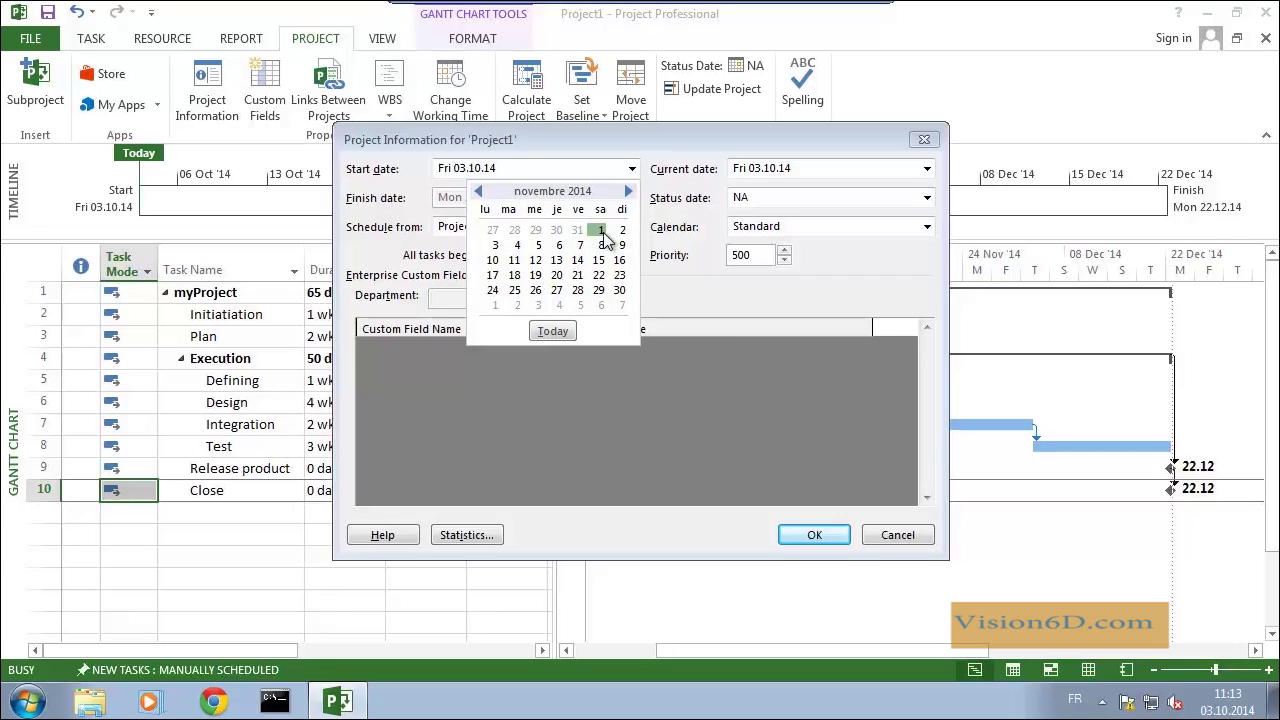
click(602, 231)
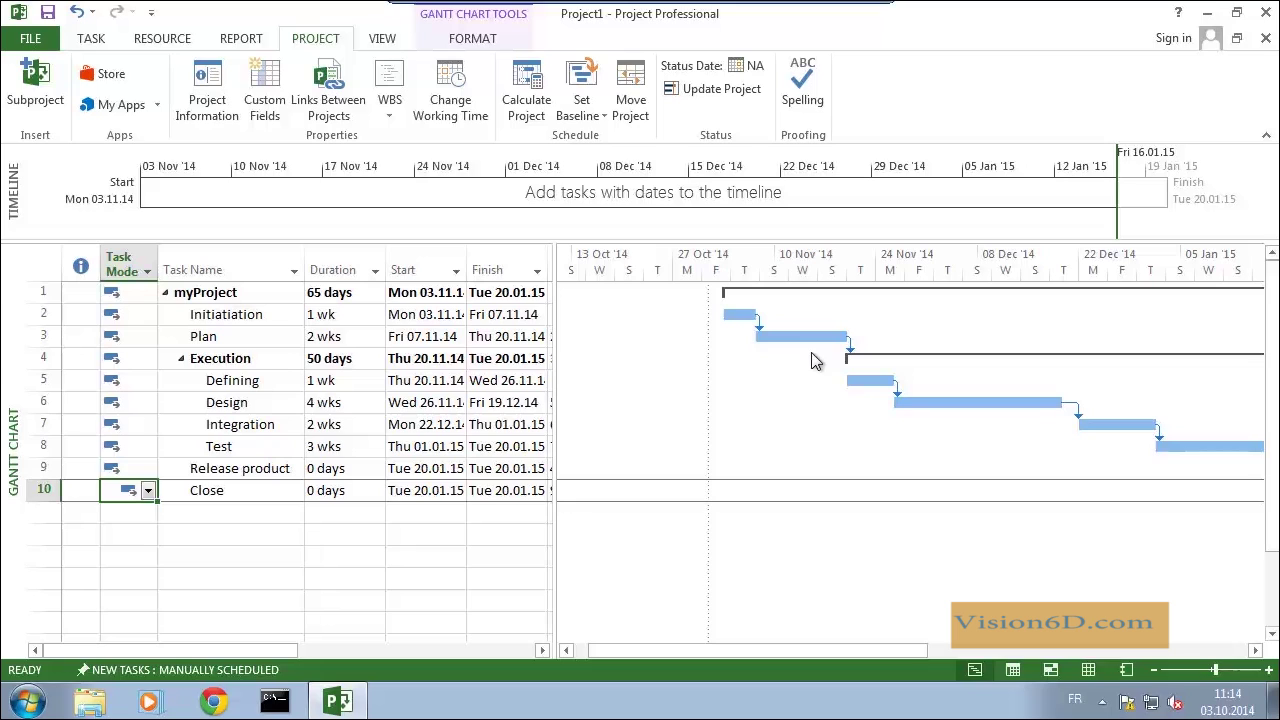
Switch to the Resource Sheet view and add the resources engineer1, engineer2 and testuser1
click(91, 40)
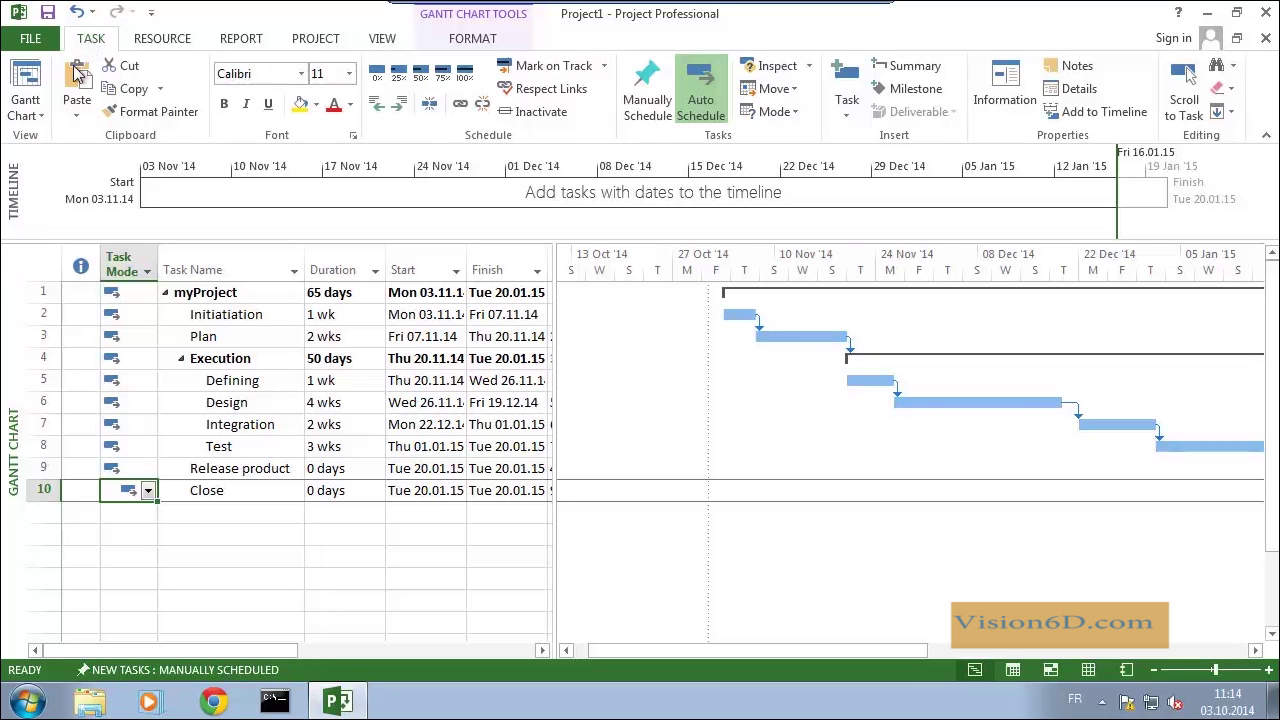
click(38, 118)
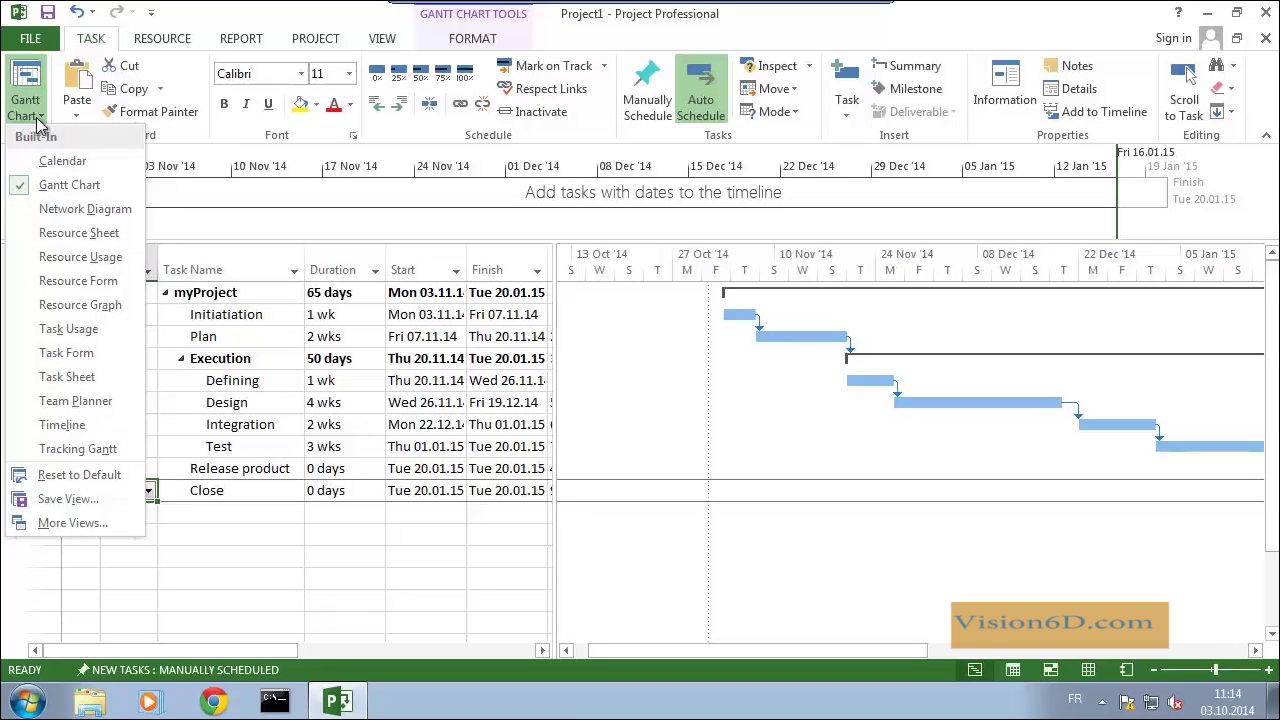
click(55, 236)
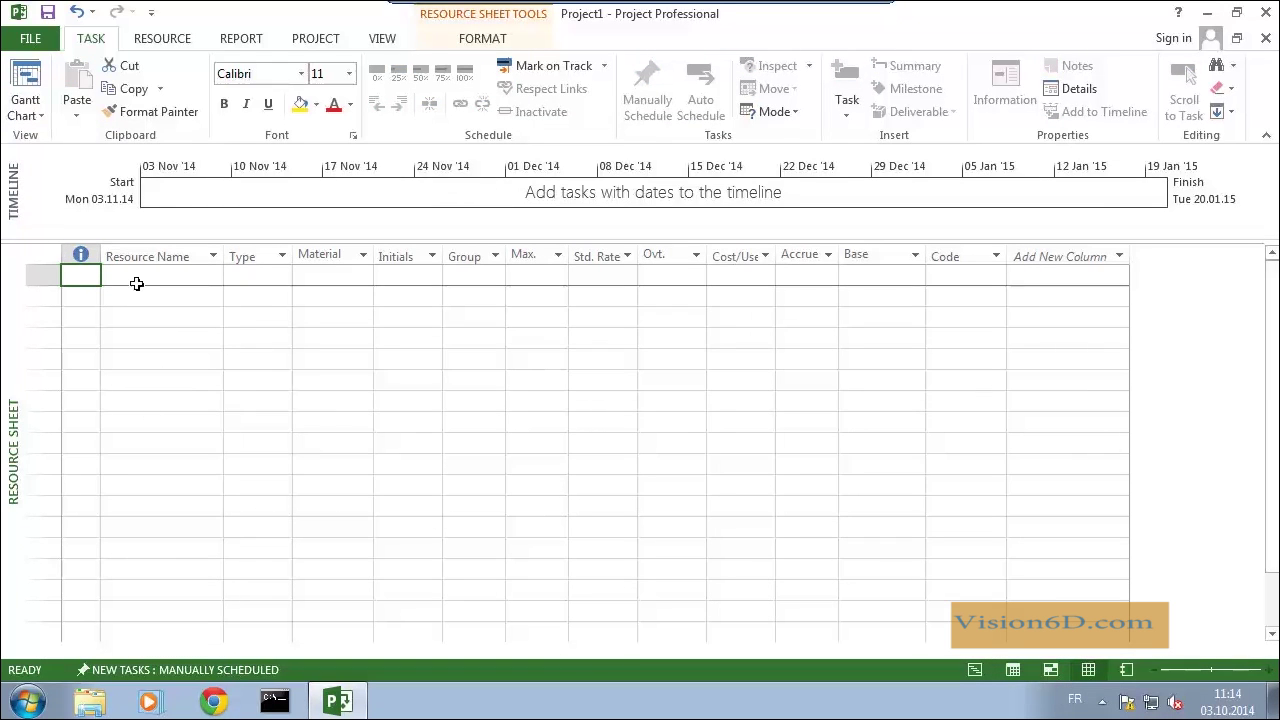
click(130, 277)
text(engineer1)
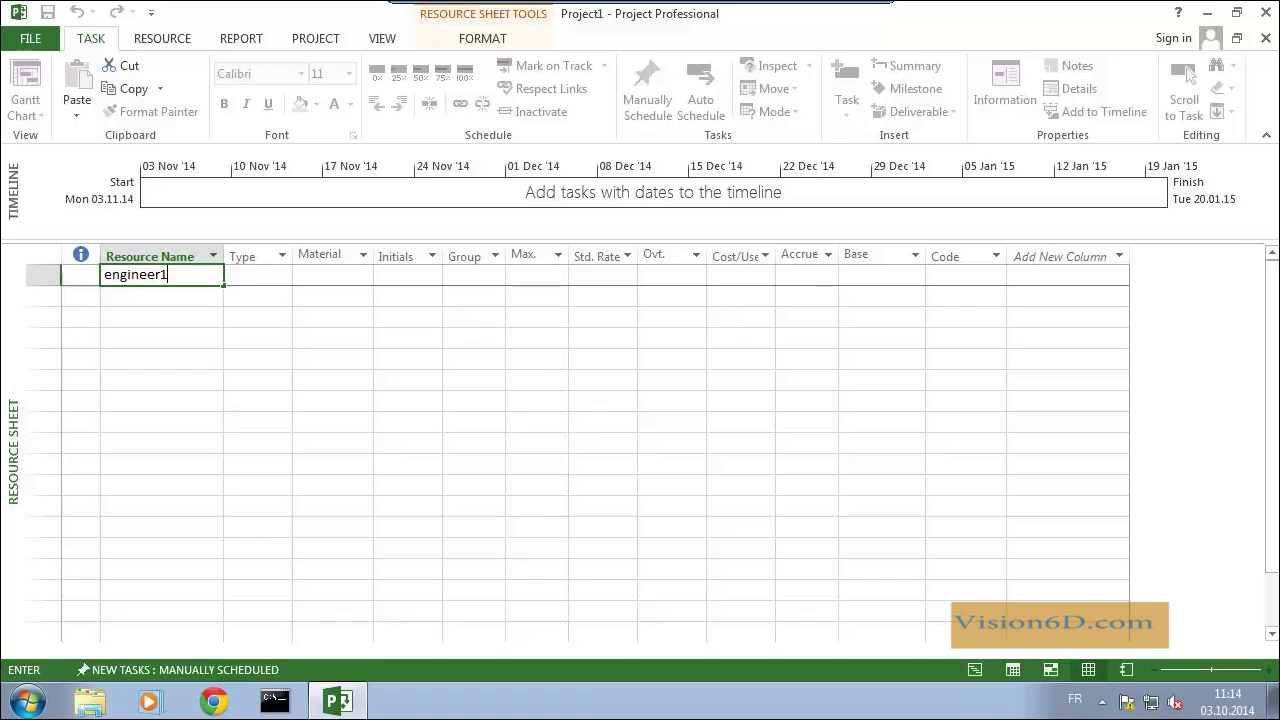
click(110, 297)
text(engine)
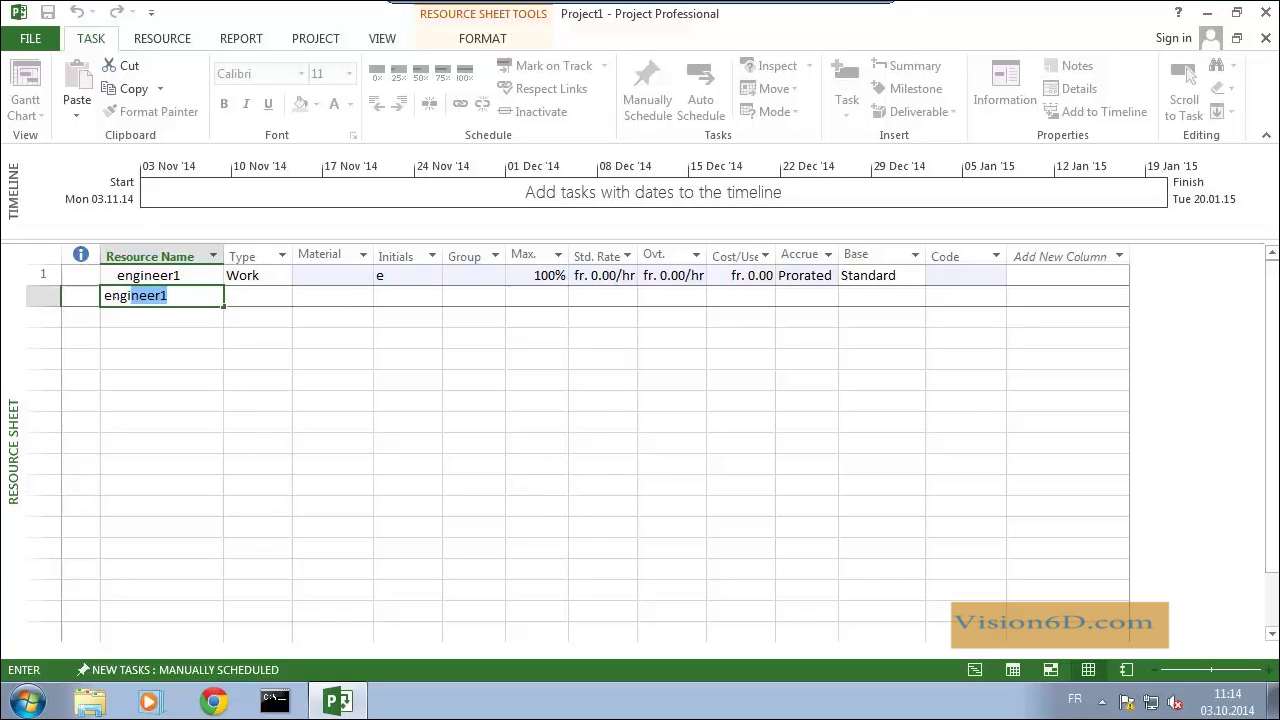
text(er2)
key(Return)
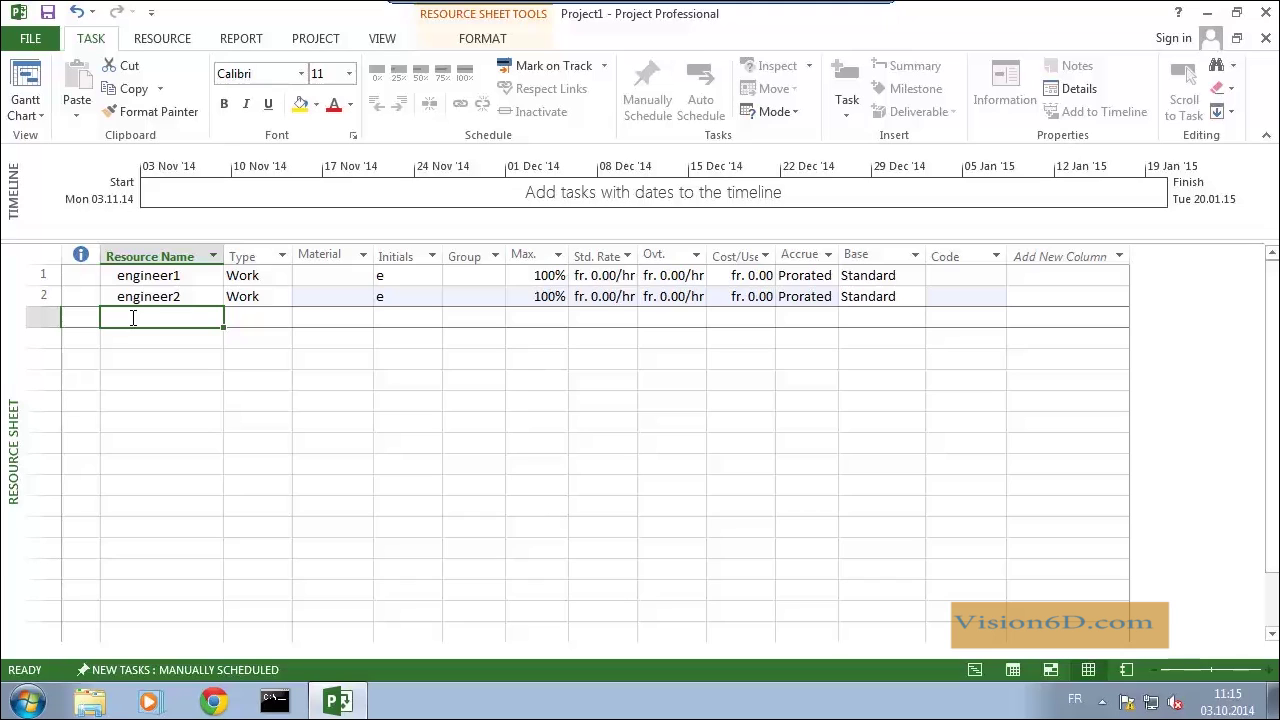
text(testuser1)
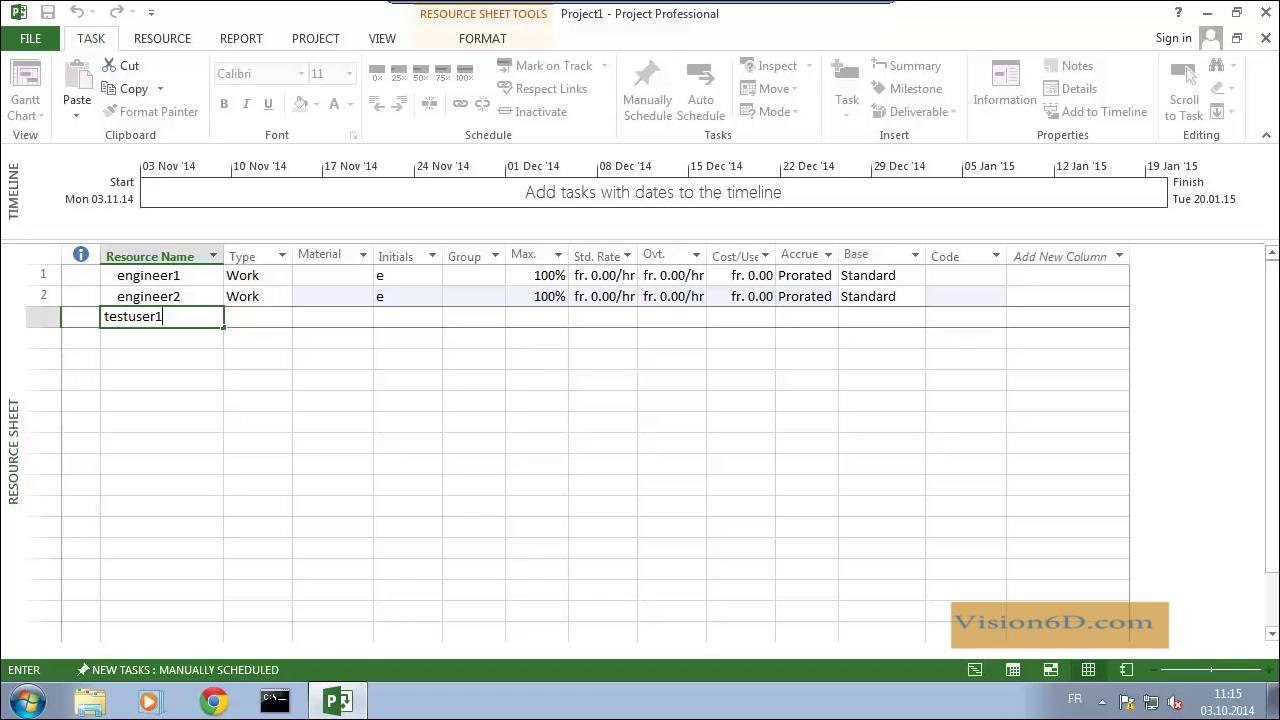
key(Return)
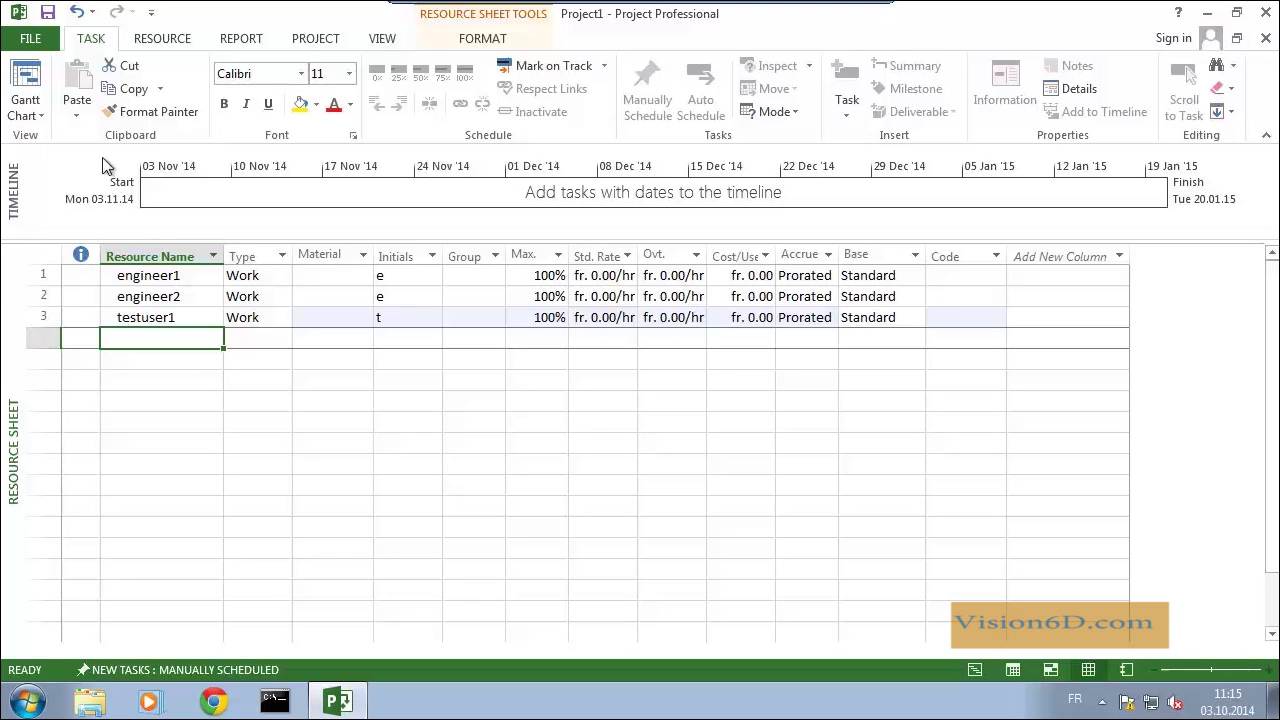
Return to the Gantt Chart, widen the task table to show Resource Names, and assign engineer1 and engineer2 to Initiatiation
click(27, 80)
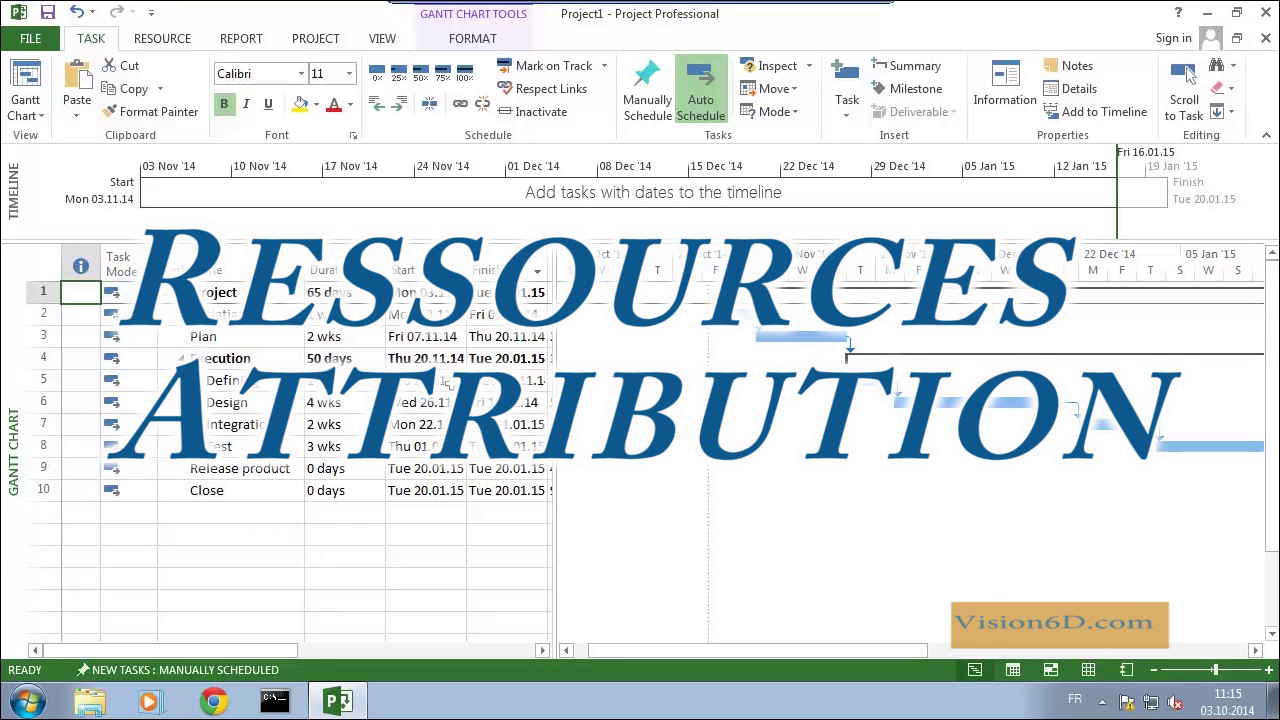
drag(554, 307, 698, 307)
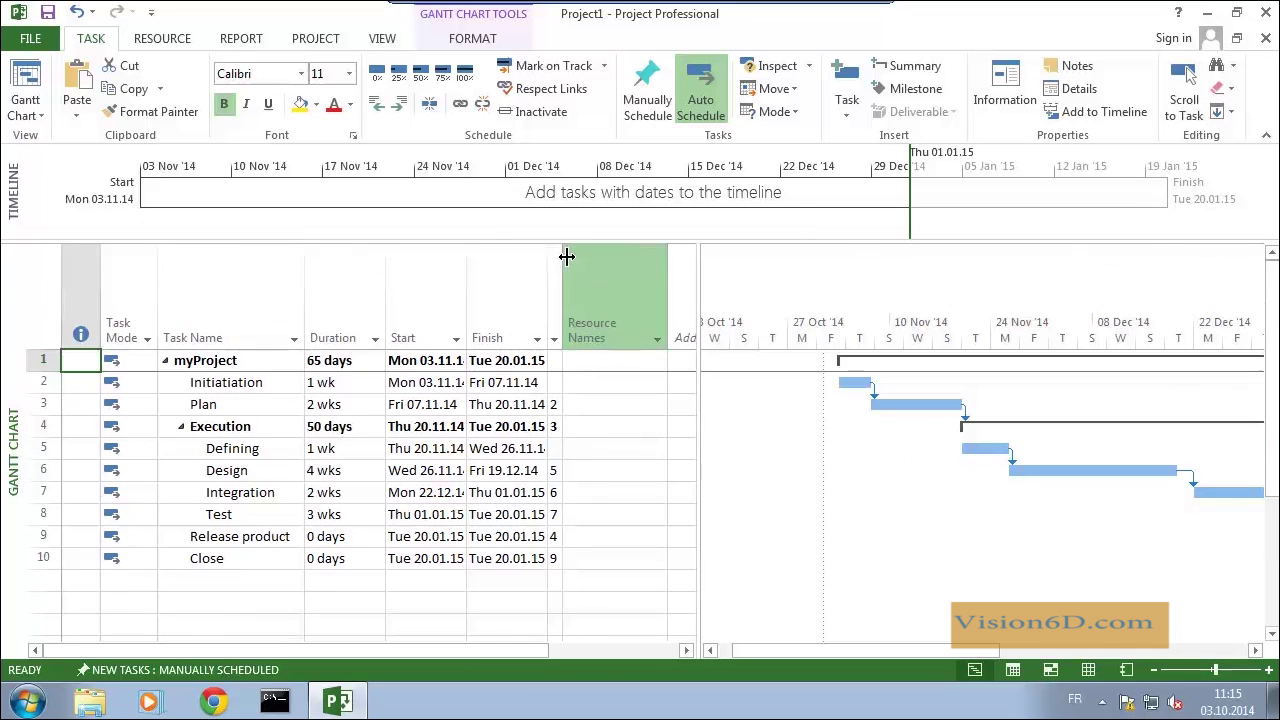
click(580, 383)
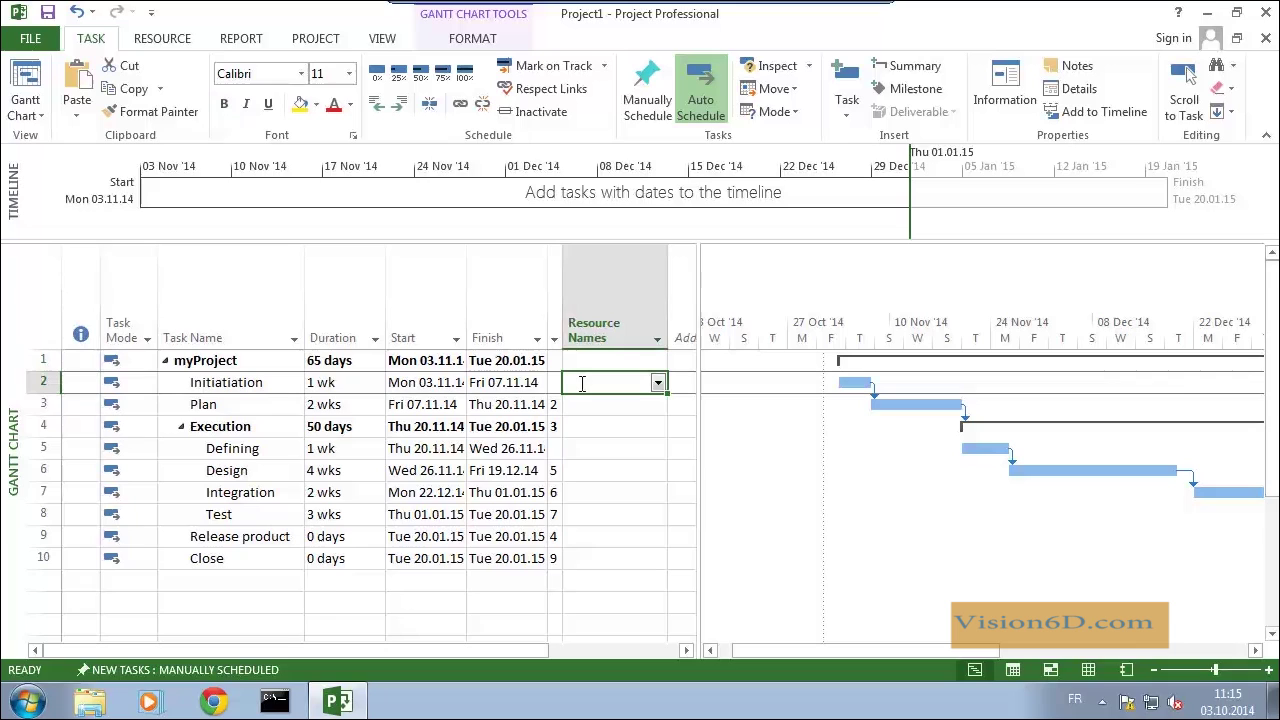
click(658, 384)
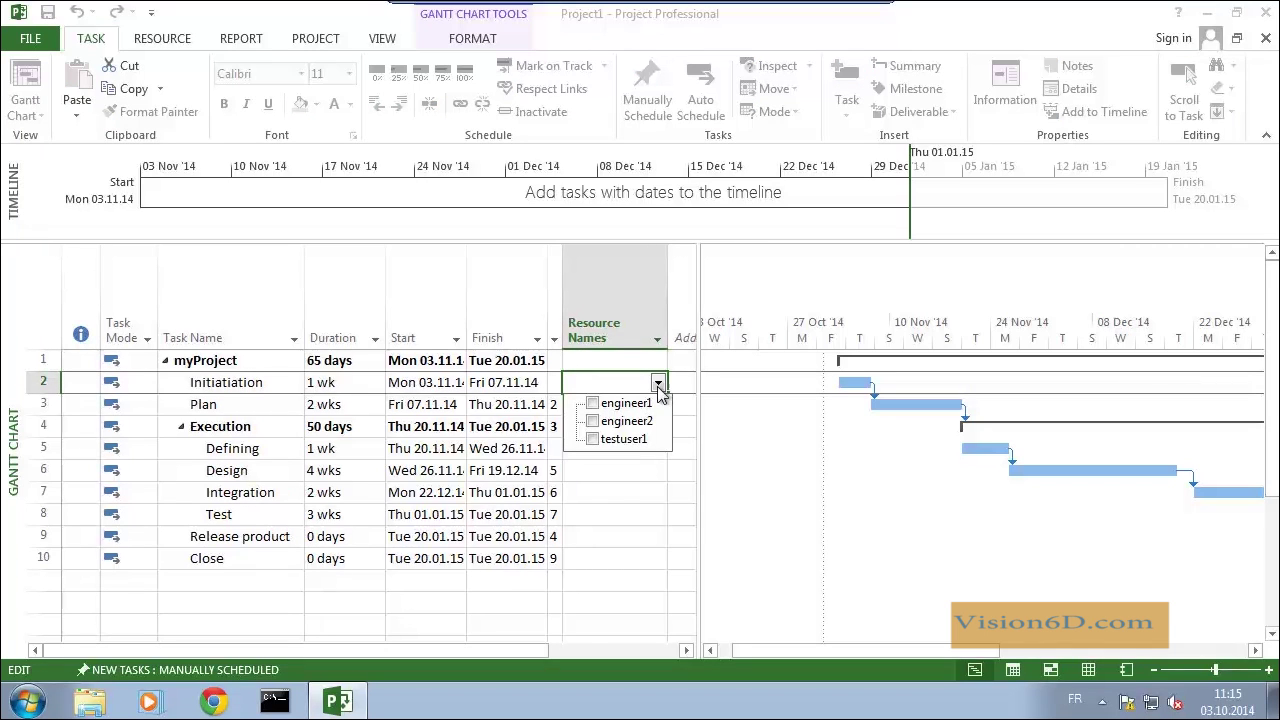
click(593, 404)
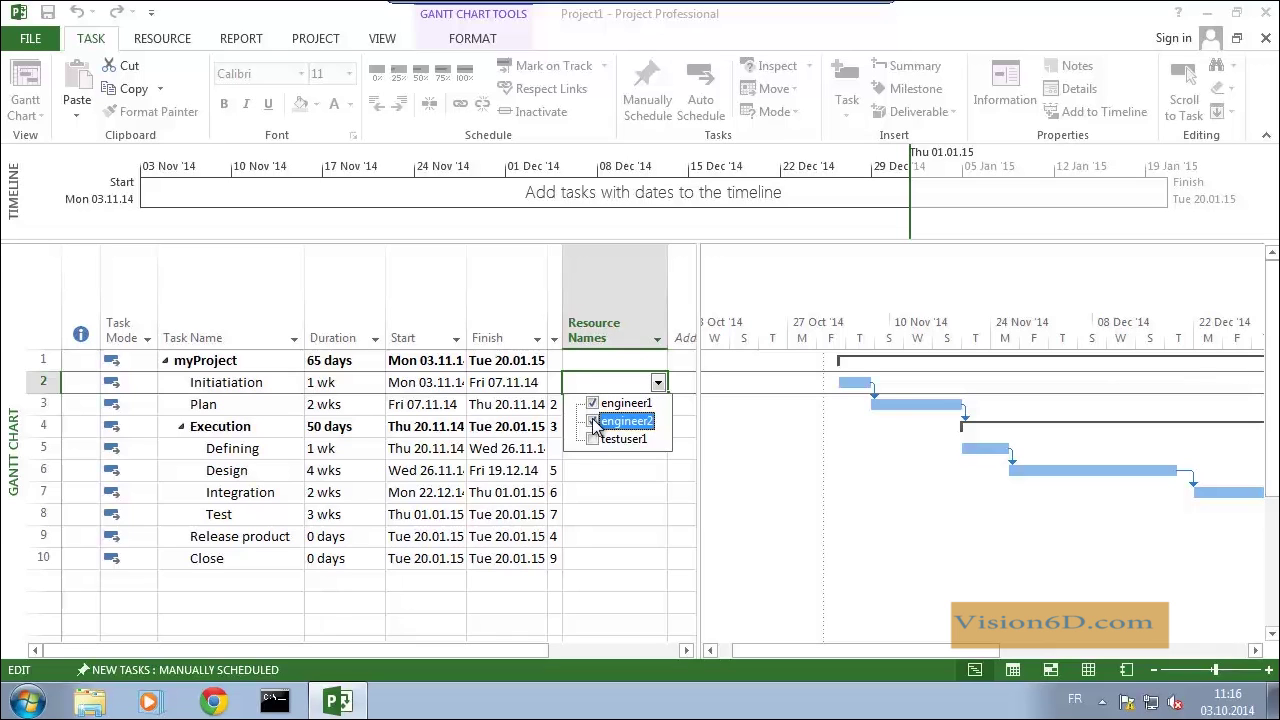
click(593, 422)
key(Return)
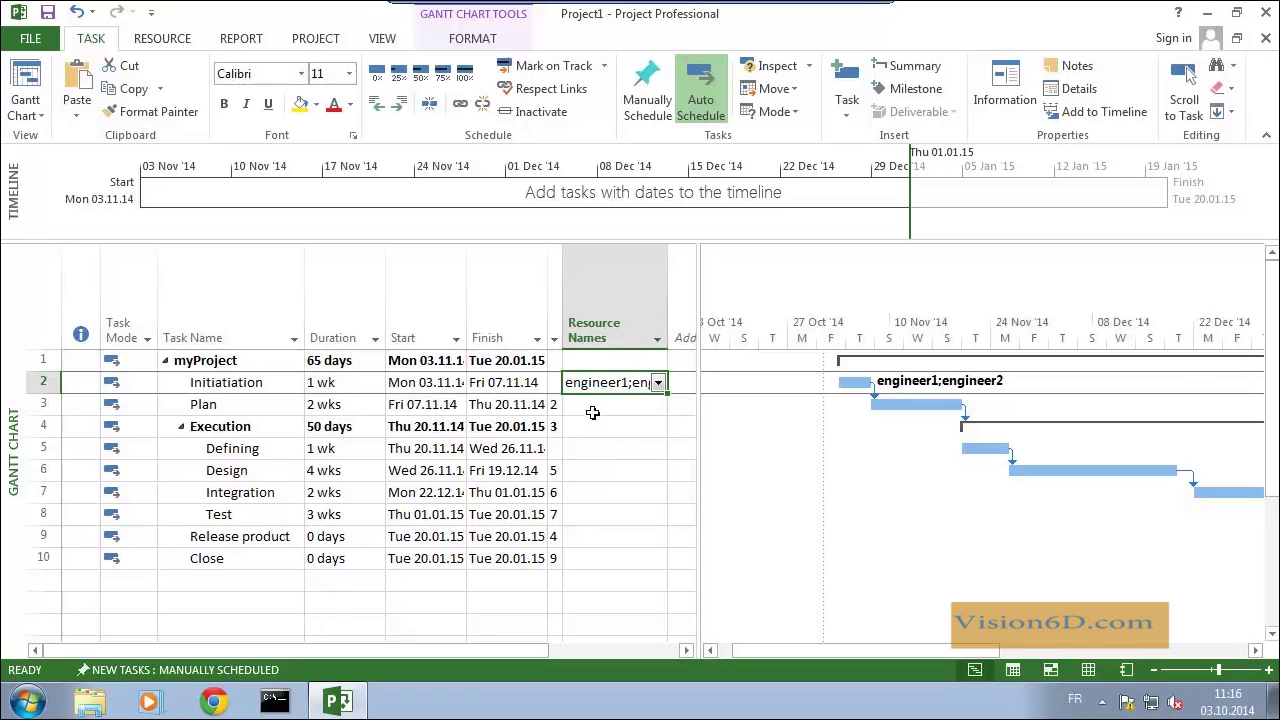
Assign engineer1 to the Plan task
click(617, 407)
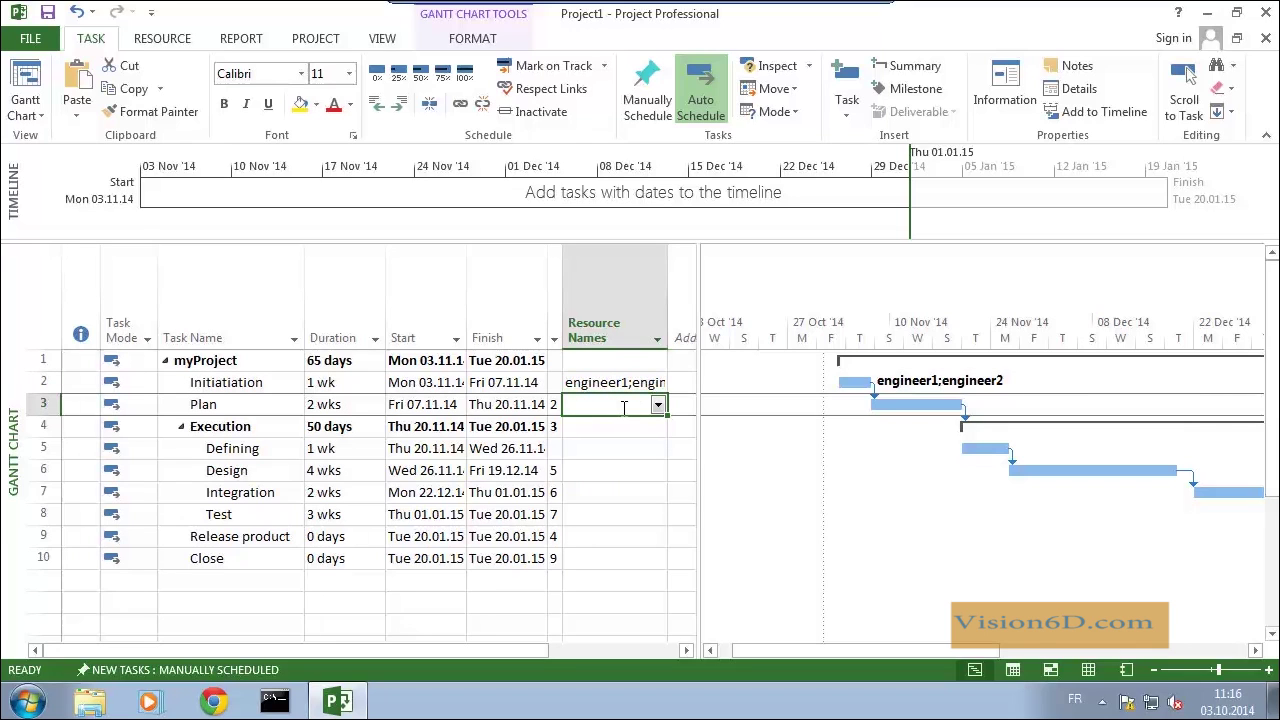
click(660, 406)
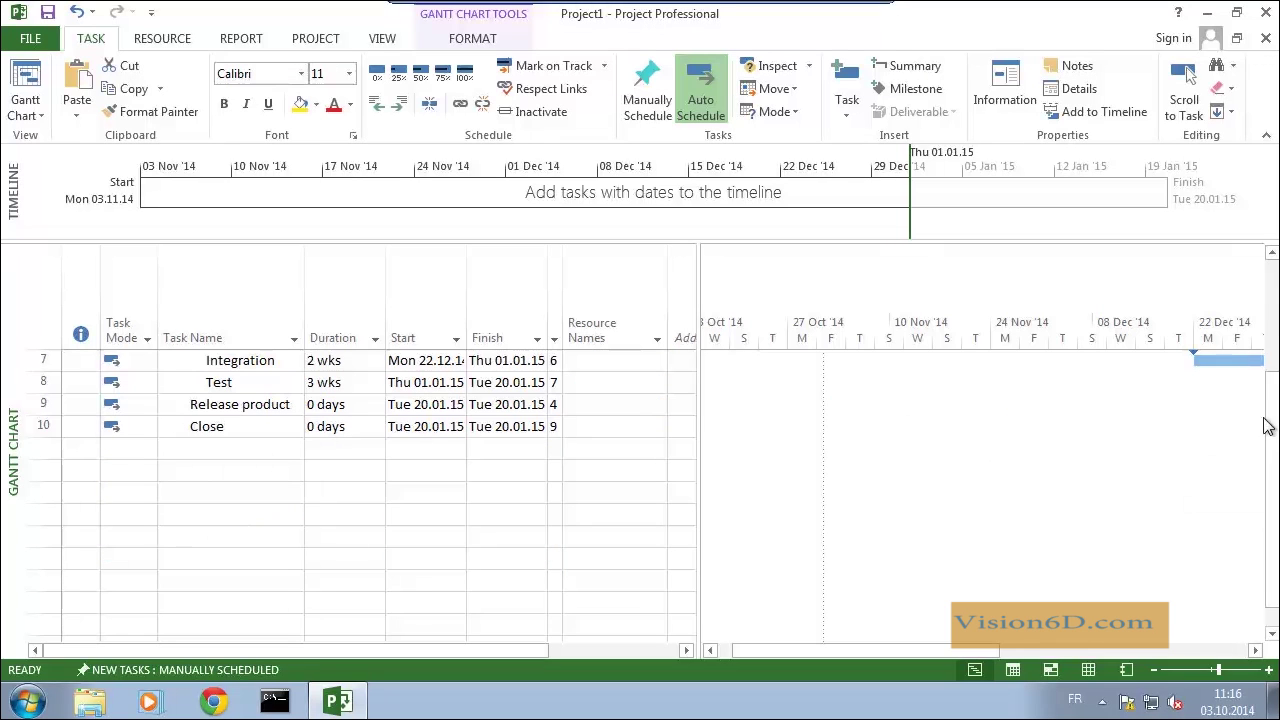
Assign engineer1 and engineer2 to the Defining task
drag(1274, 420, 1278, 364)
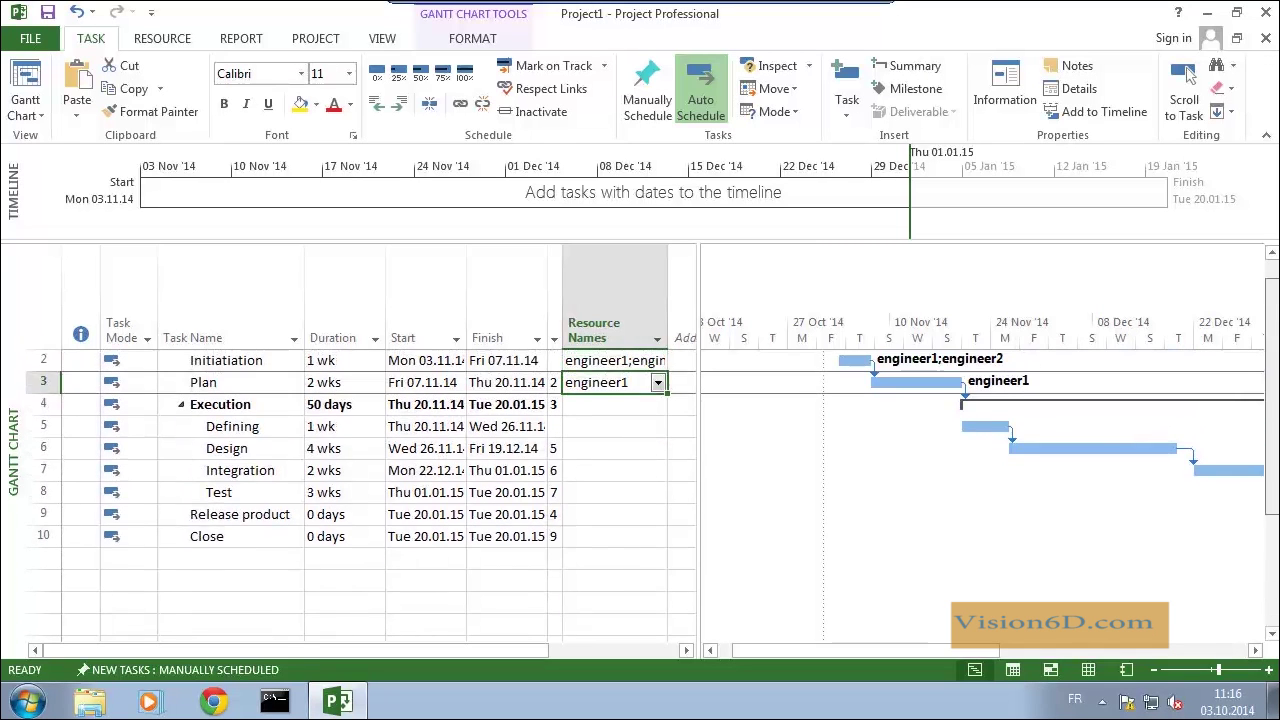
click(663, 430)
click(658, 428)
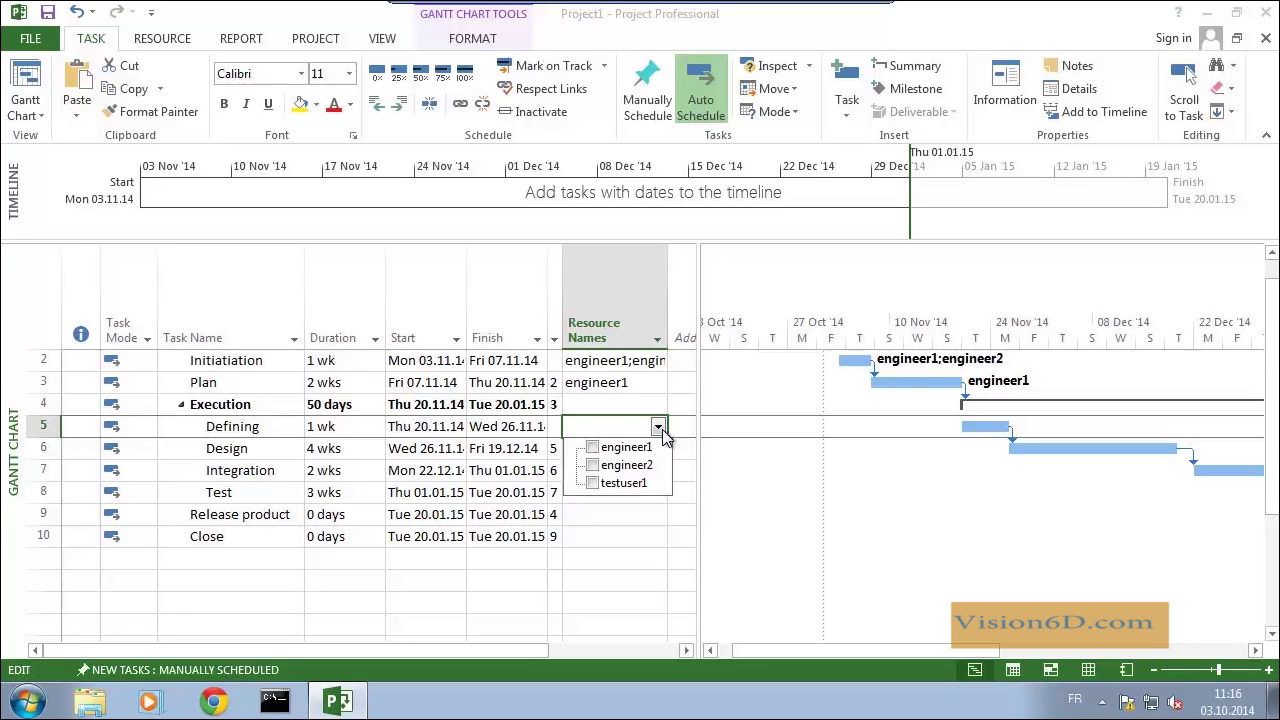
click(592, 465)
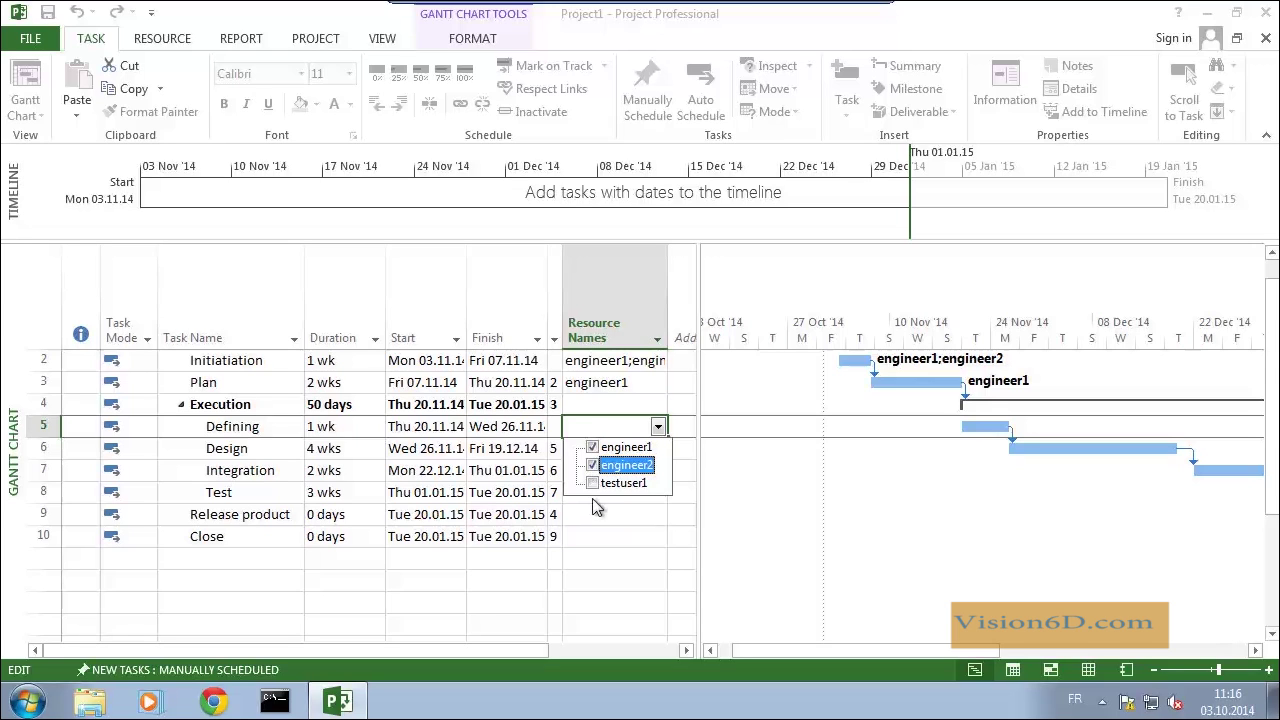
click(596, 526)
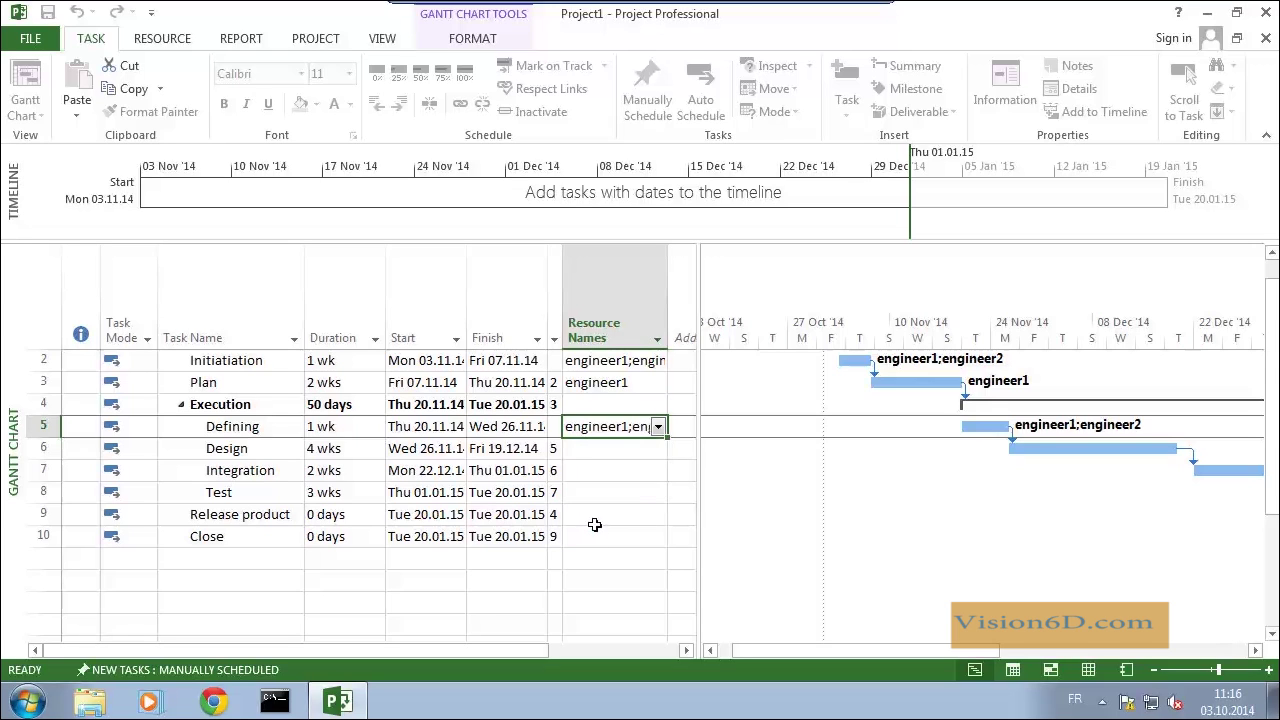
Assign engineer2 to the Design task
click(625, 452)
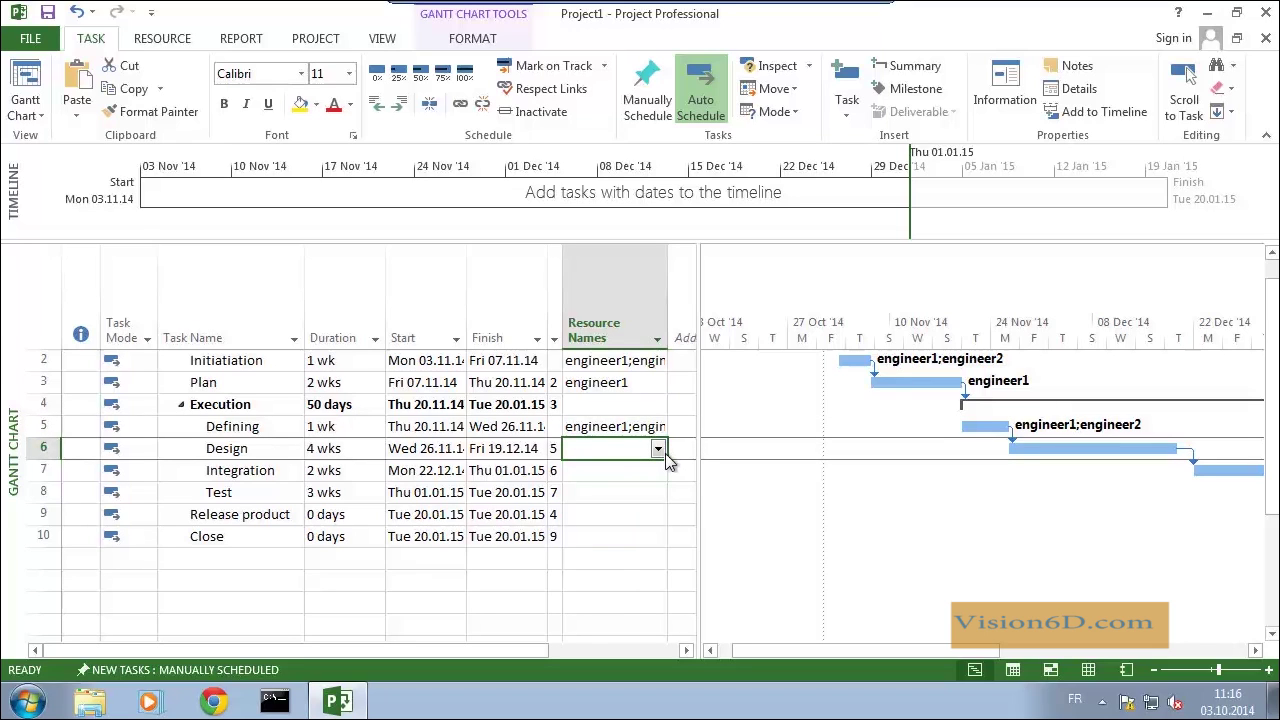
click(655, 453)
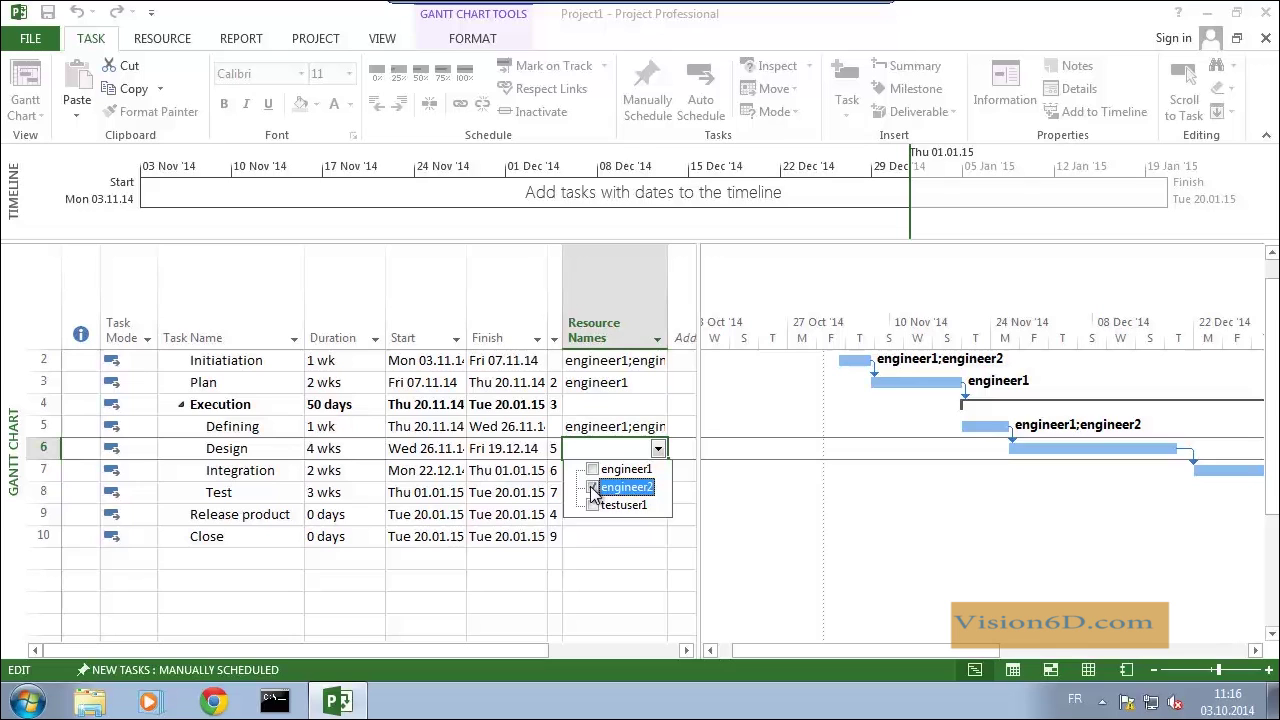
click(594, 488)
key(Return)
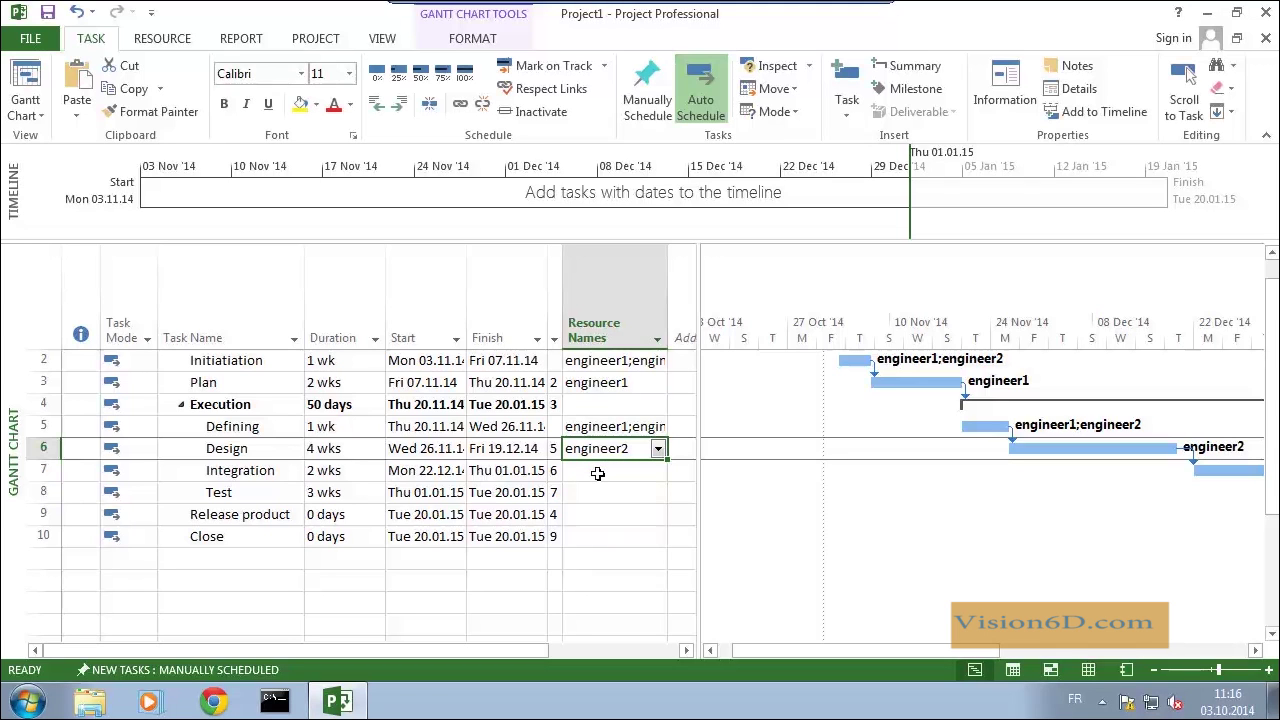
Assign engineer1 and engineer2 to the Integration task
click(597, 473)
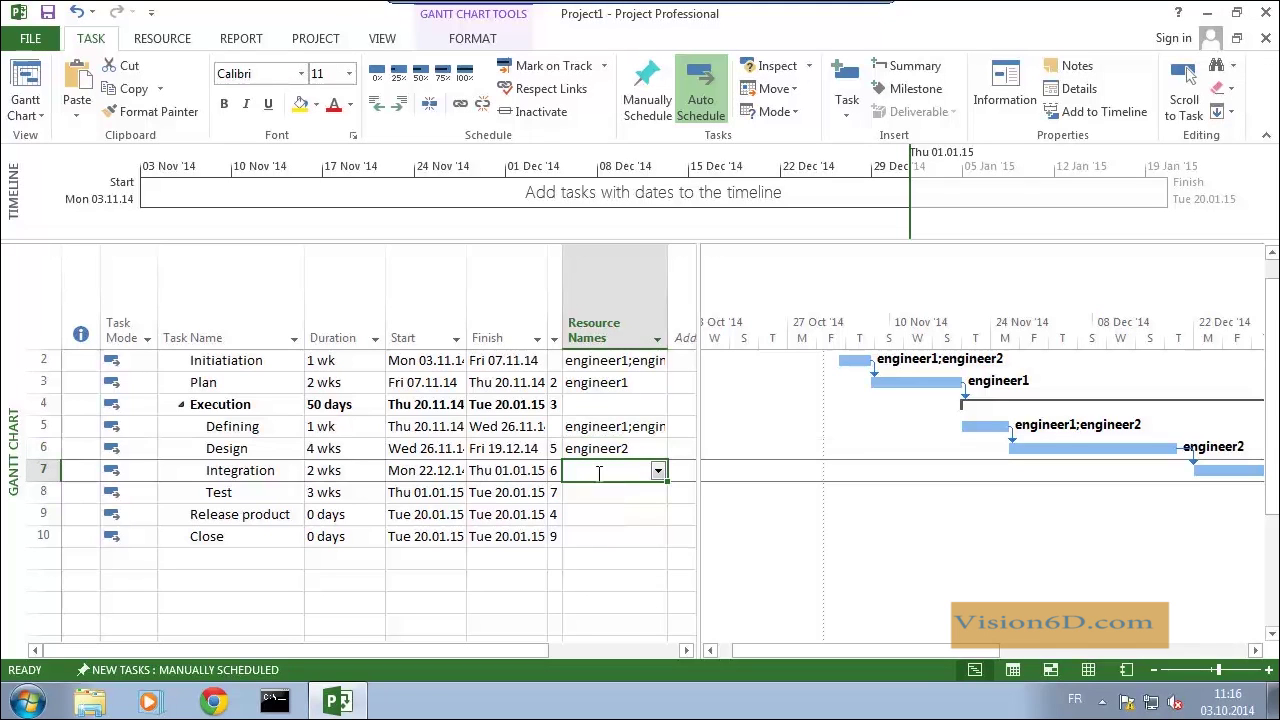
click(658, 471)
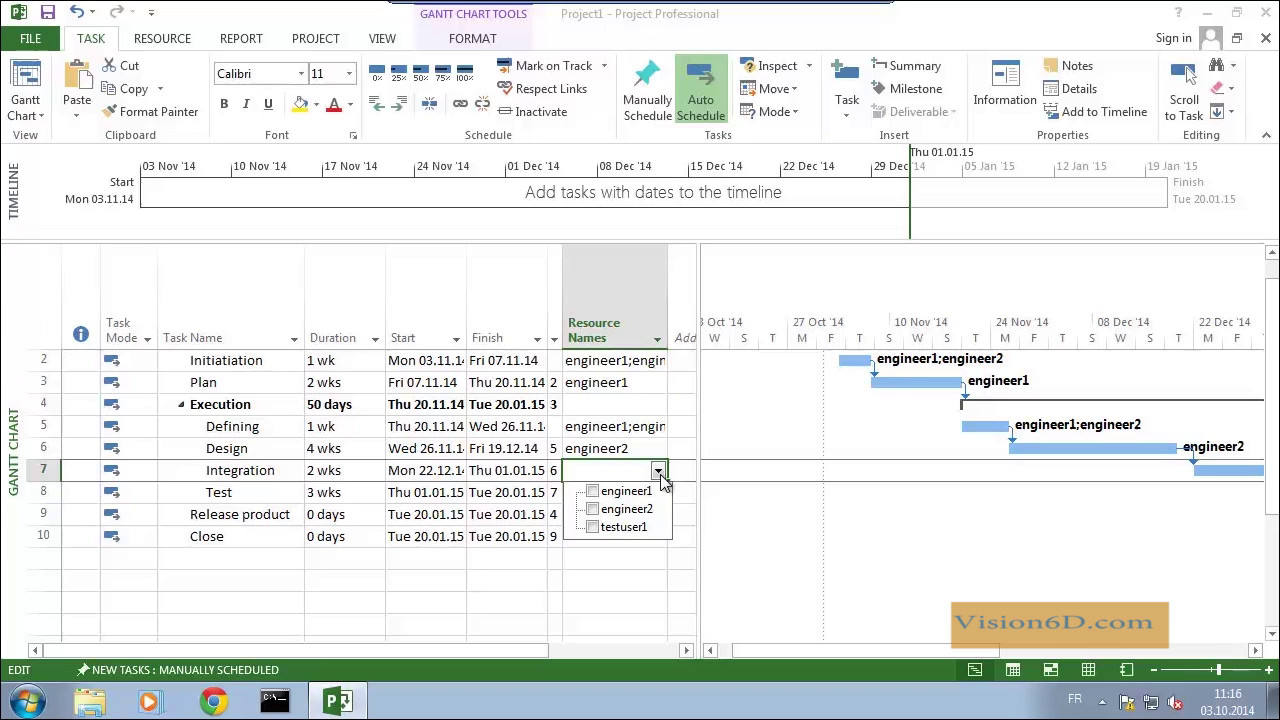
click(593, 491)
click(593, 509)
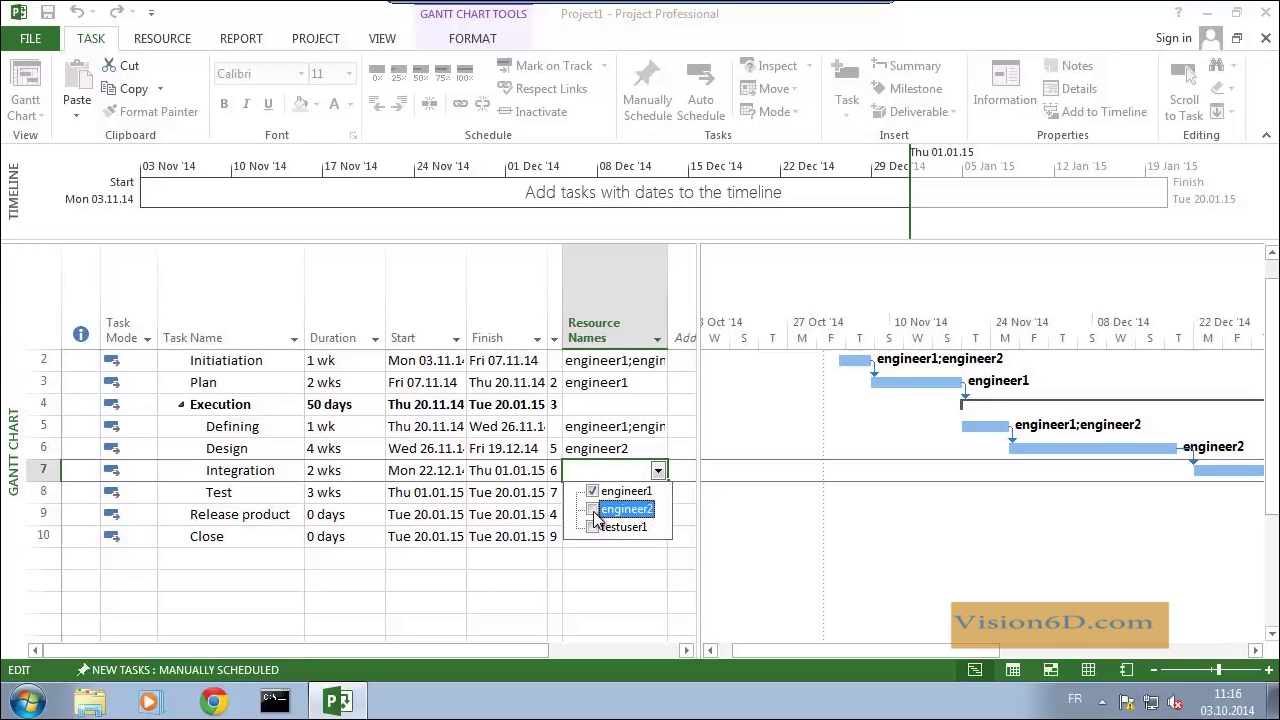
click(600, 594)
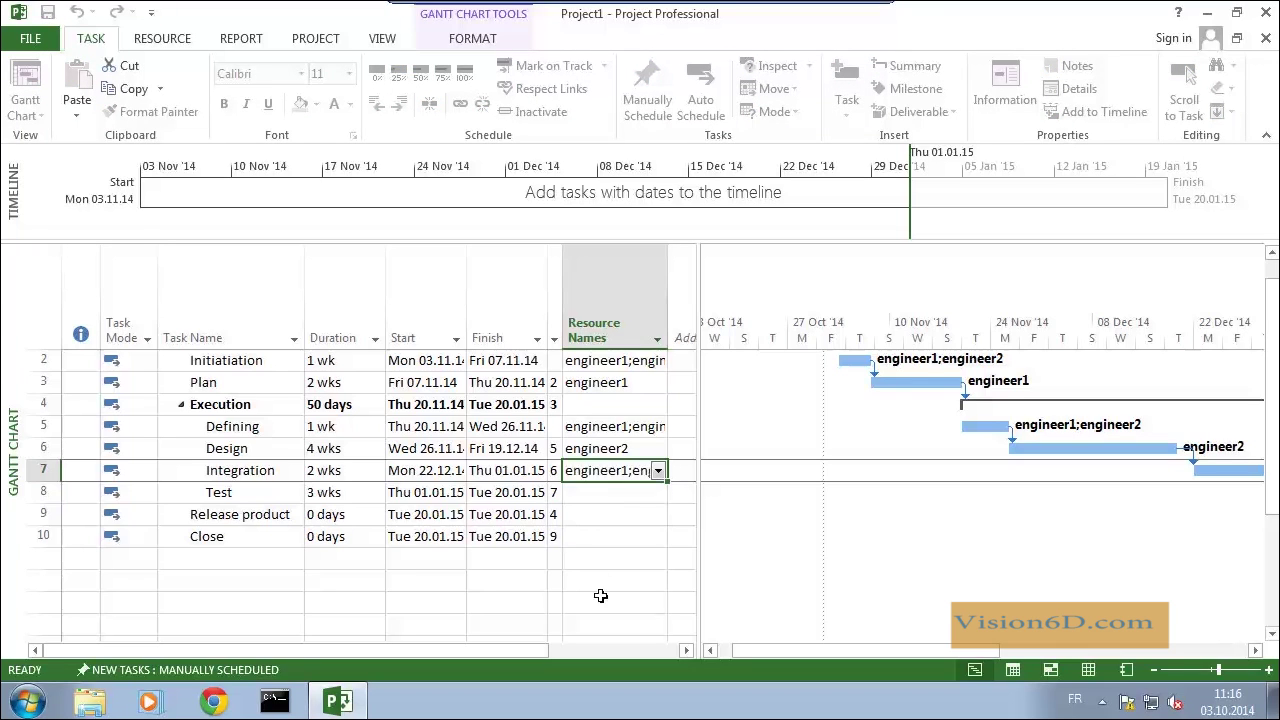
Assign engineer2 and testuser1 to the Test task and give the Gantt bars more room beside the task table
click(626, 493)
click(660, 495)
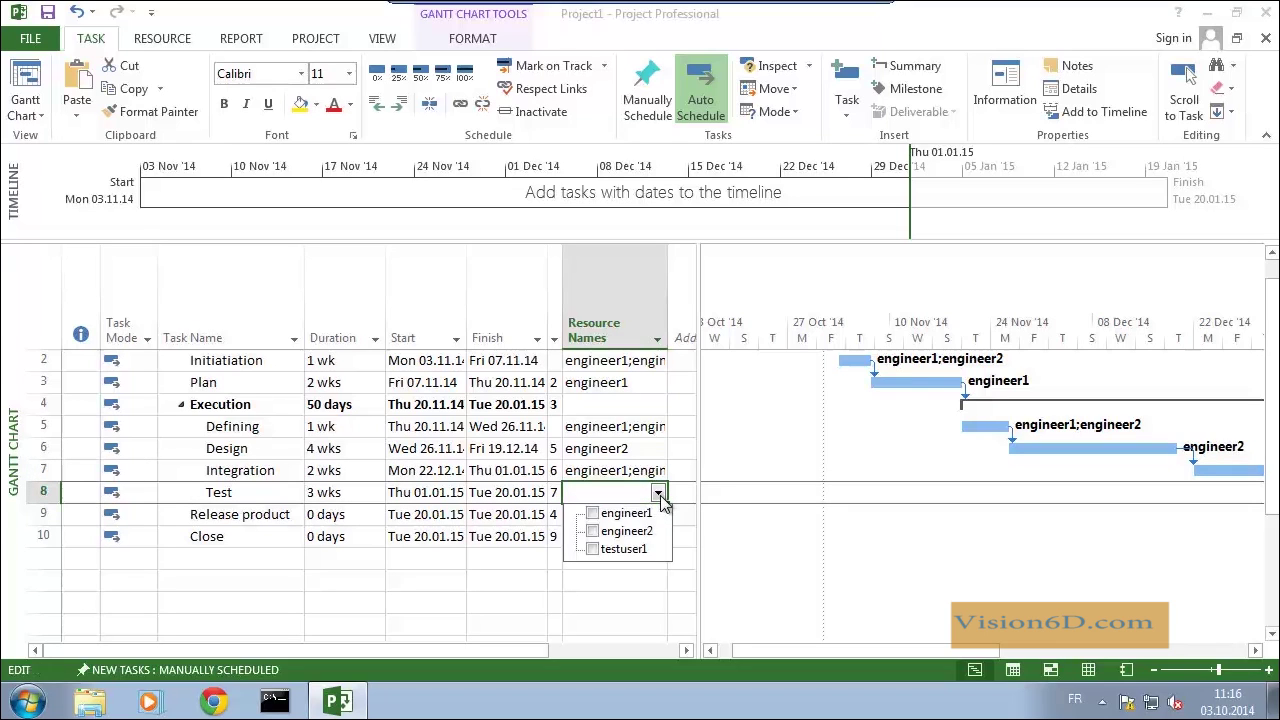
click(592, 532)
click(592, 549)
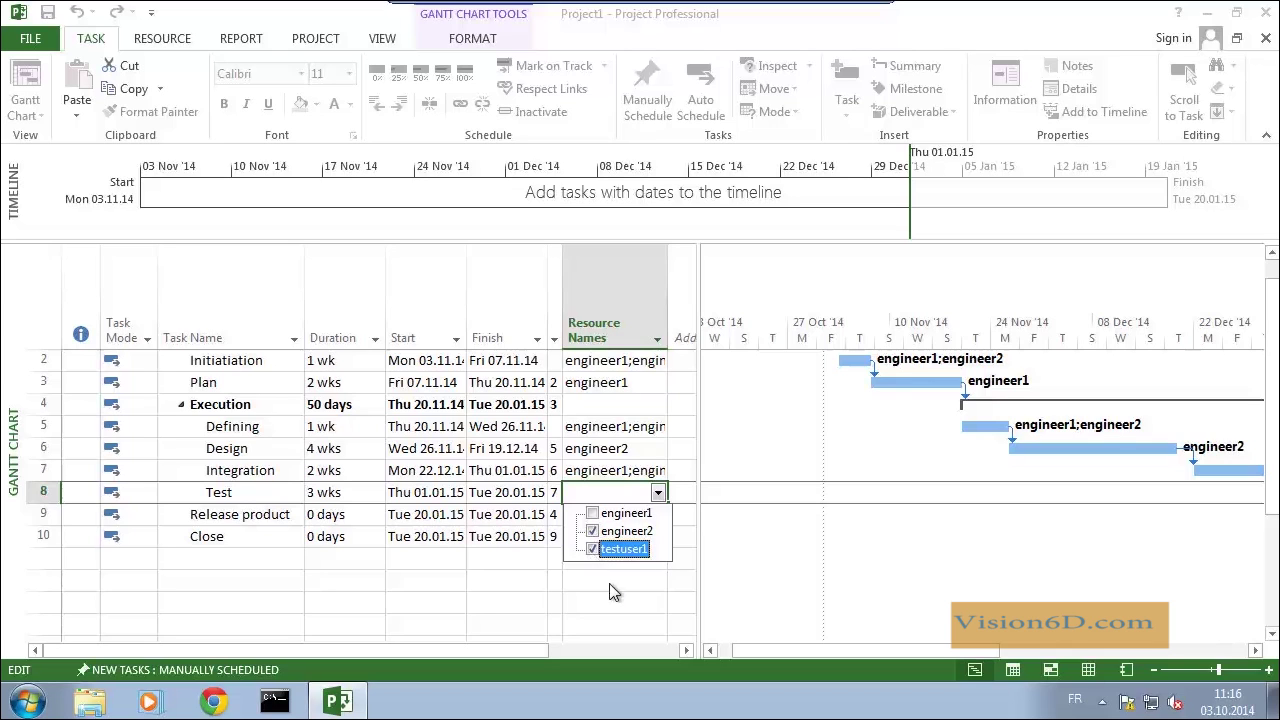
click(610, 584)
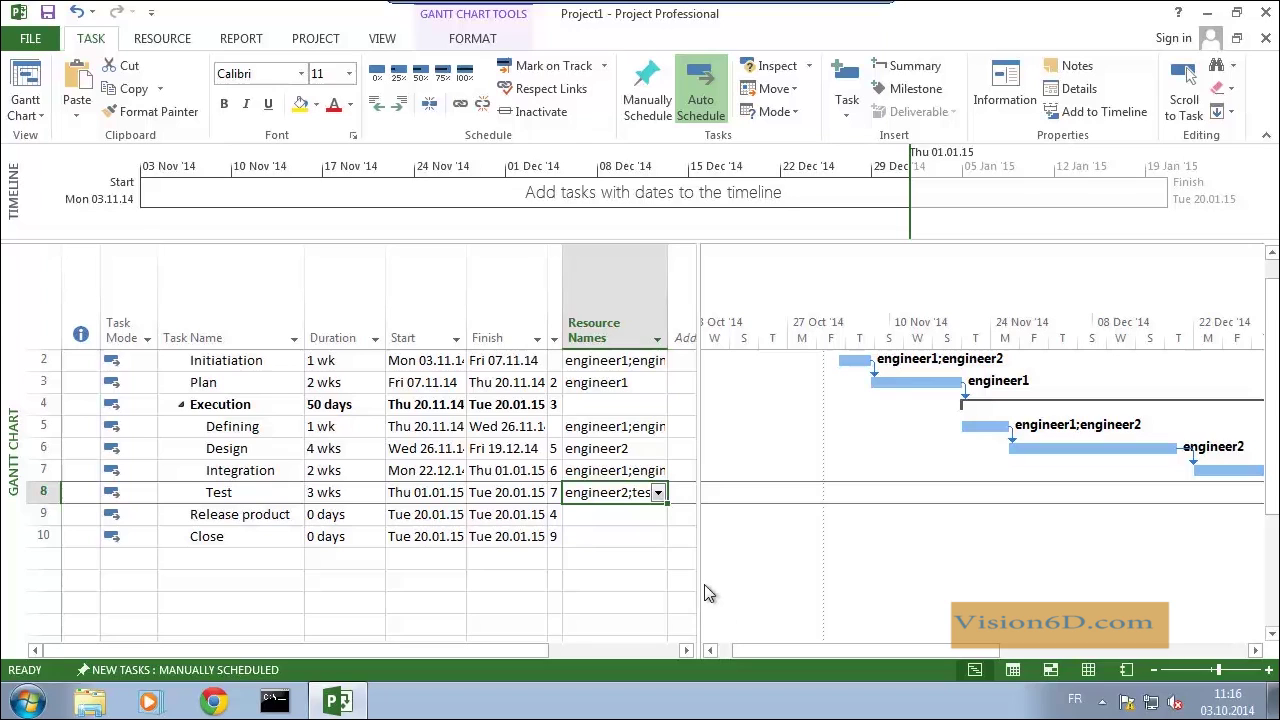
drag(698, 584, 600, 564)
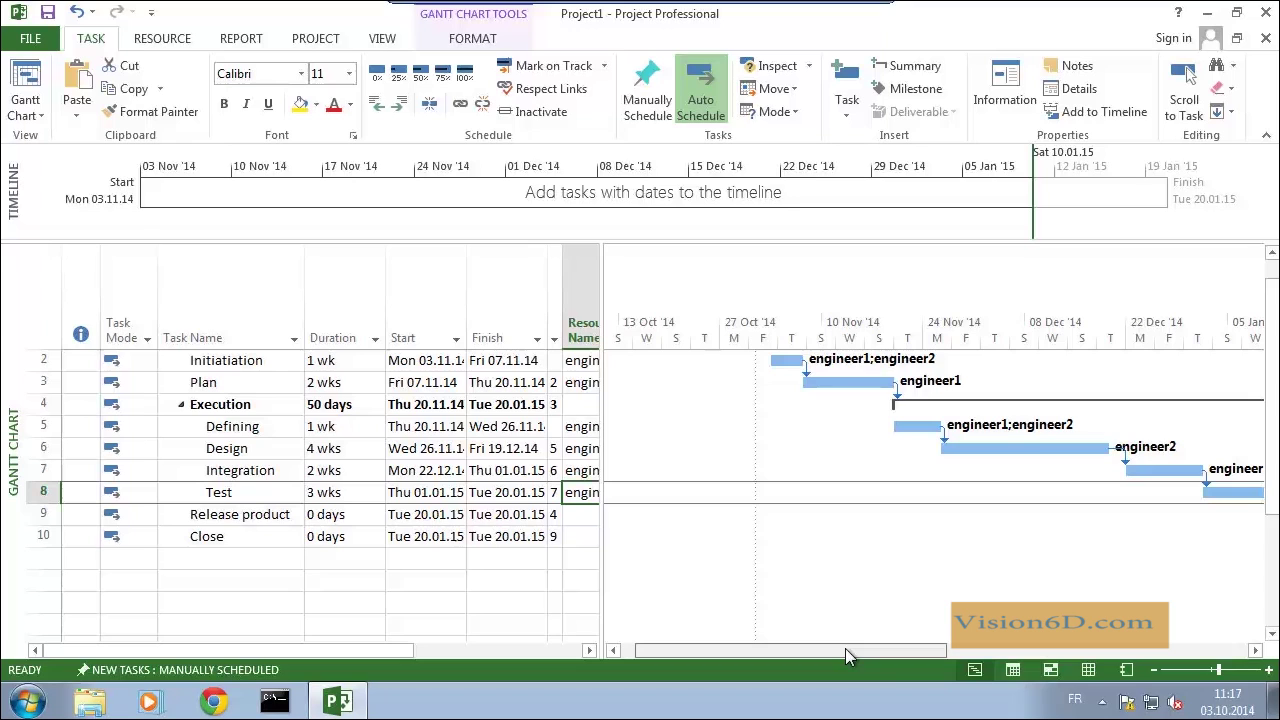
drag(845, 648, 952, 650)
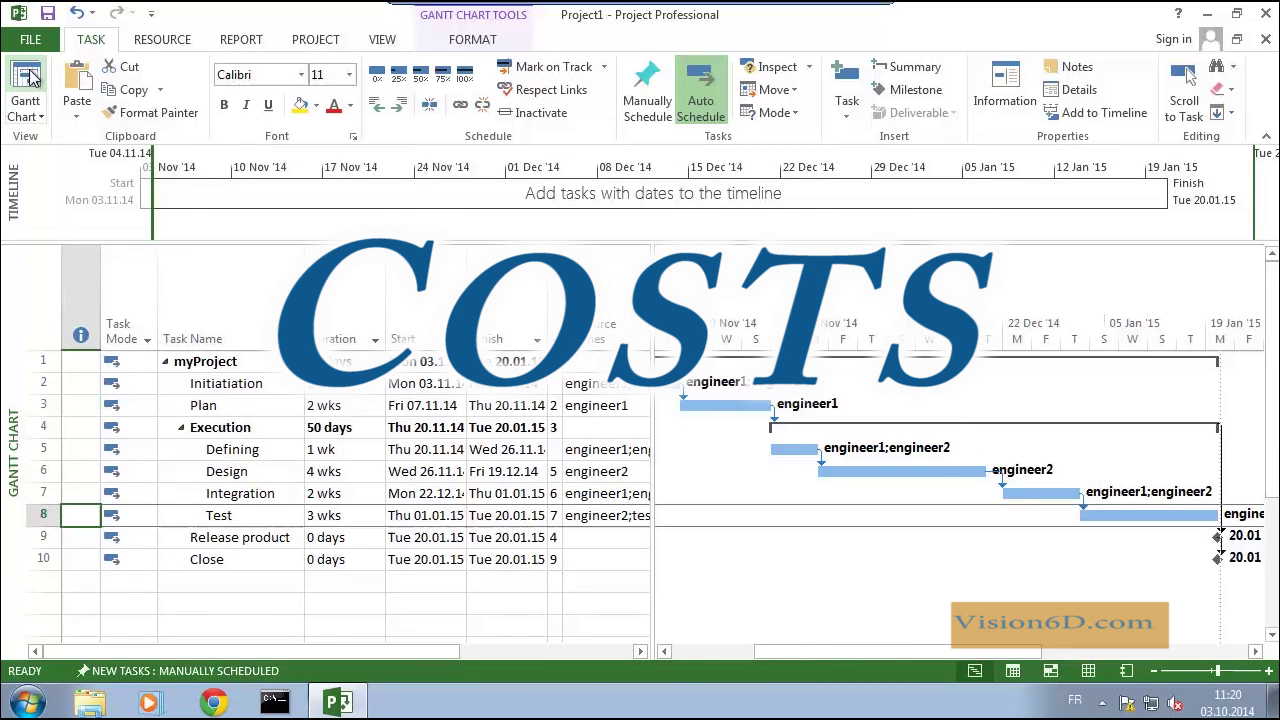
Switch to the Resource Sheet view and set engineer1's standard rate to 100 per hour
click(34, 78)
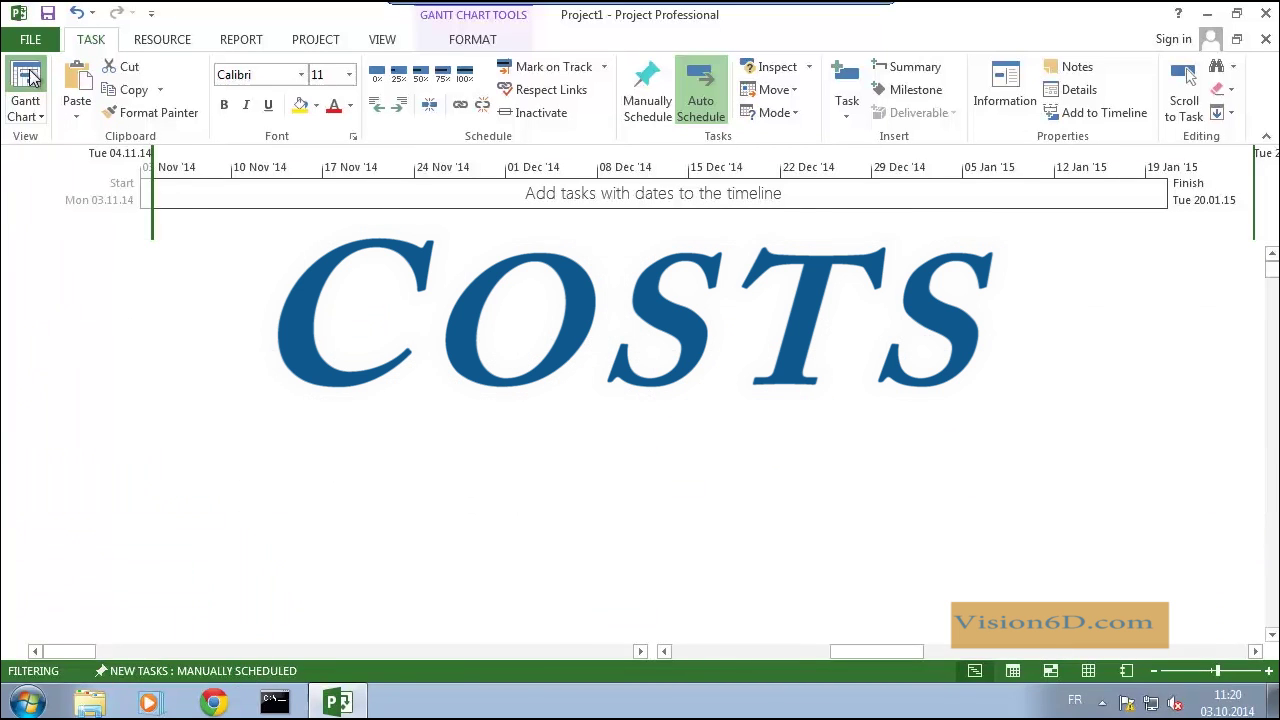
click(36, 120)
click(50, 236)
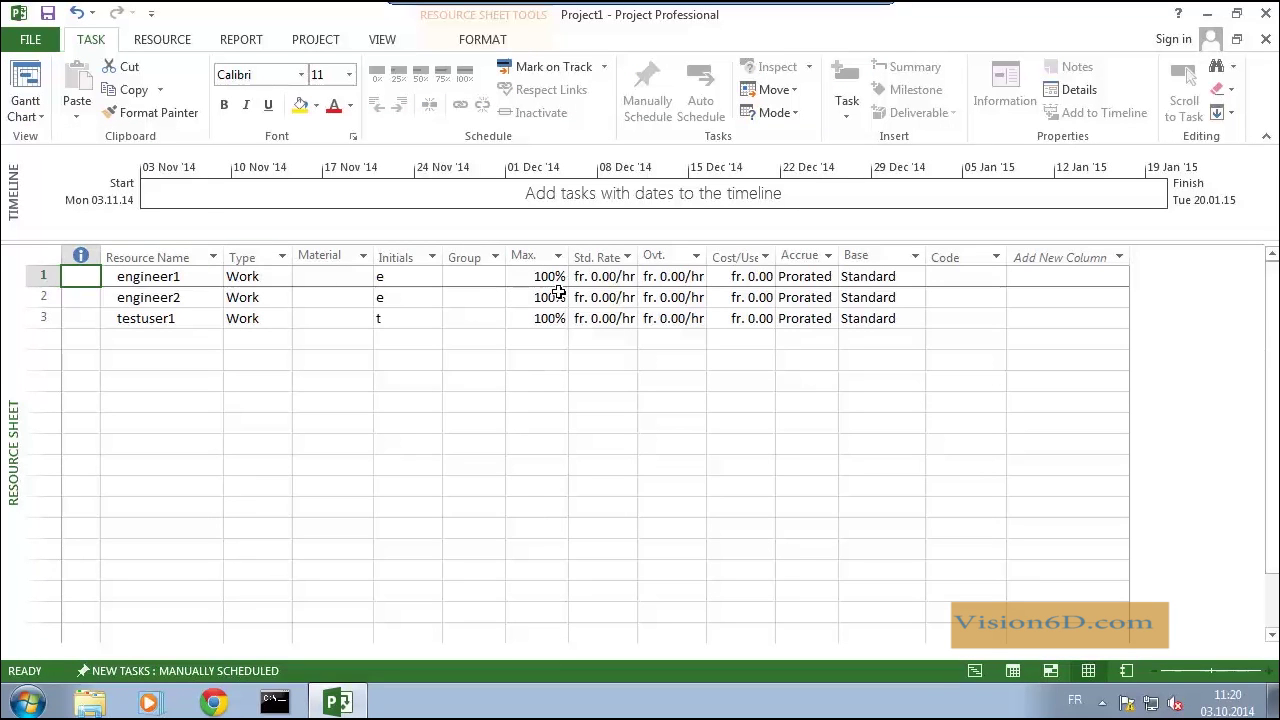
click(613, 281)
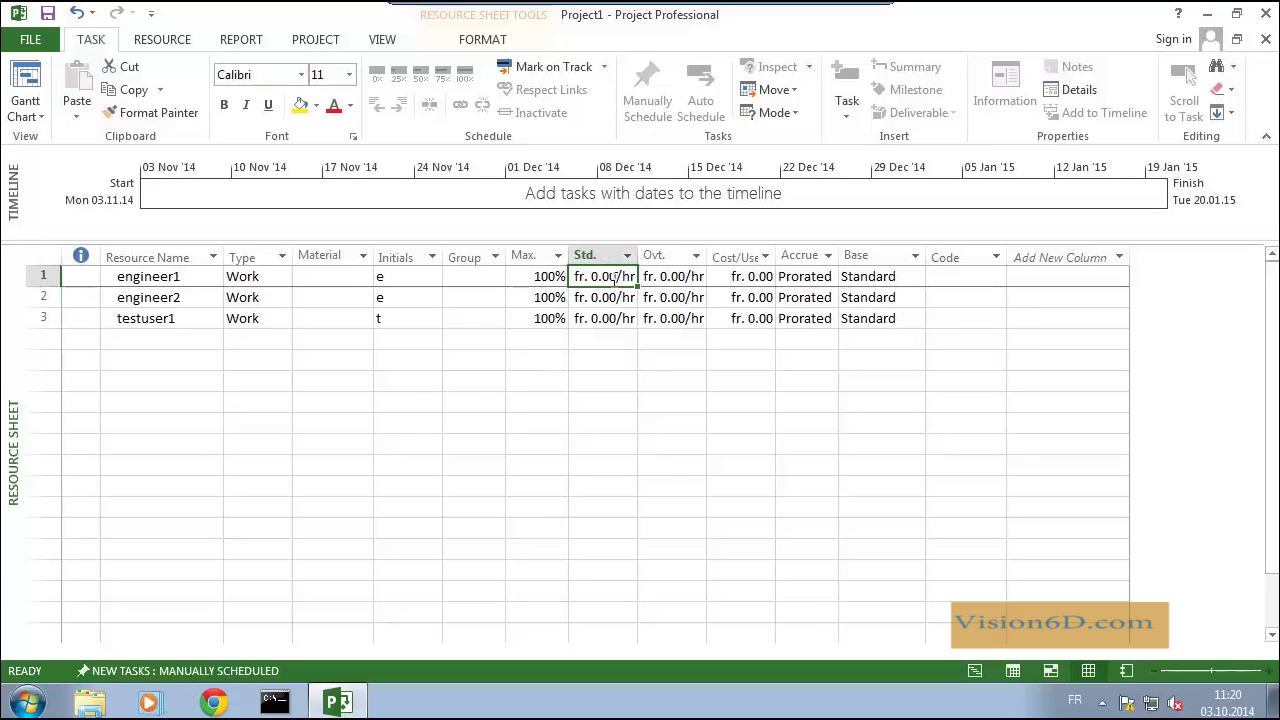
key(BackSpace)
text(100)
key(Return)
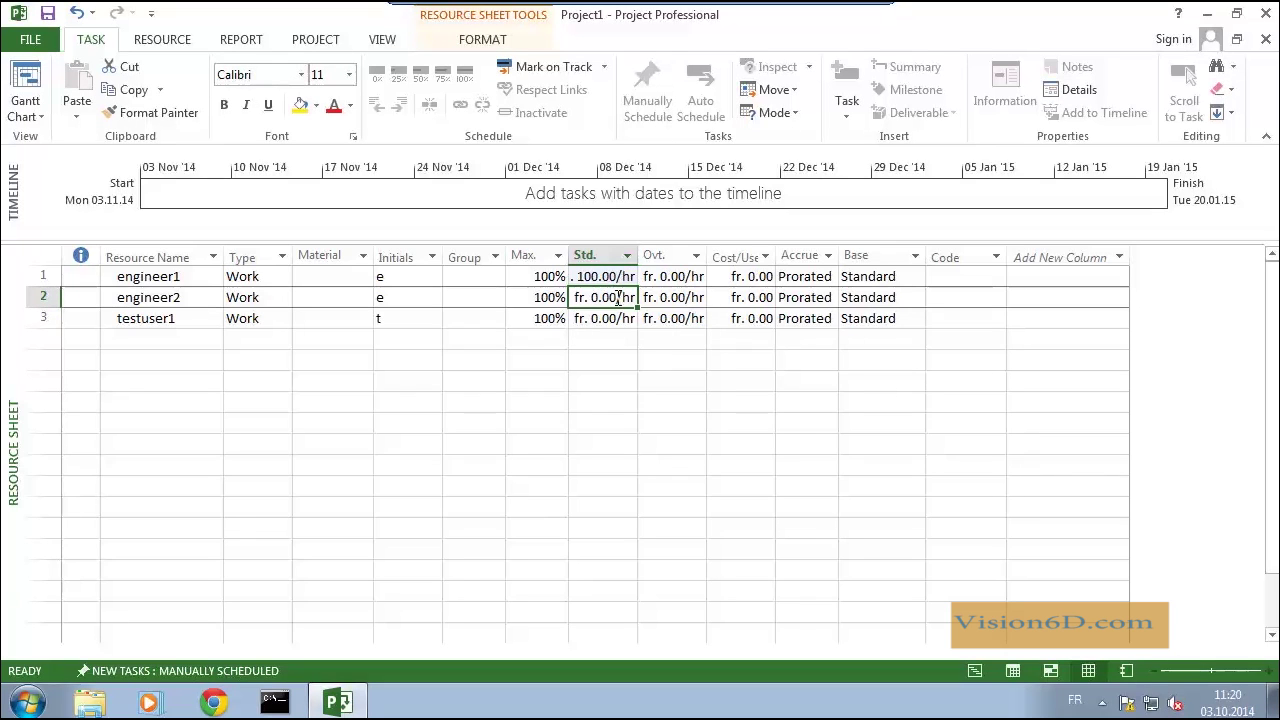
Set the standard rate of engineer2 and testuser1 to 100 per hour each
click(617, 297)
text(100)
key(Return)
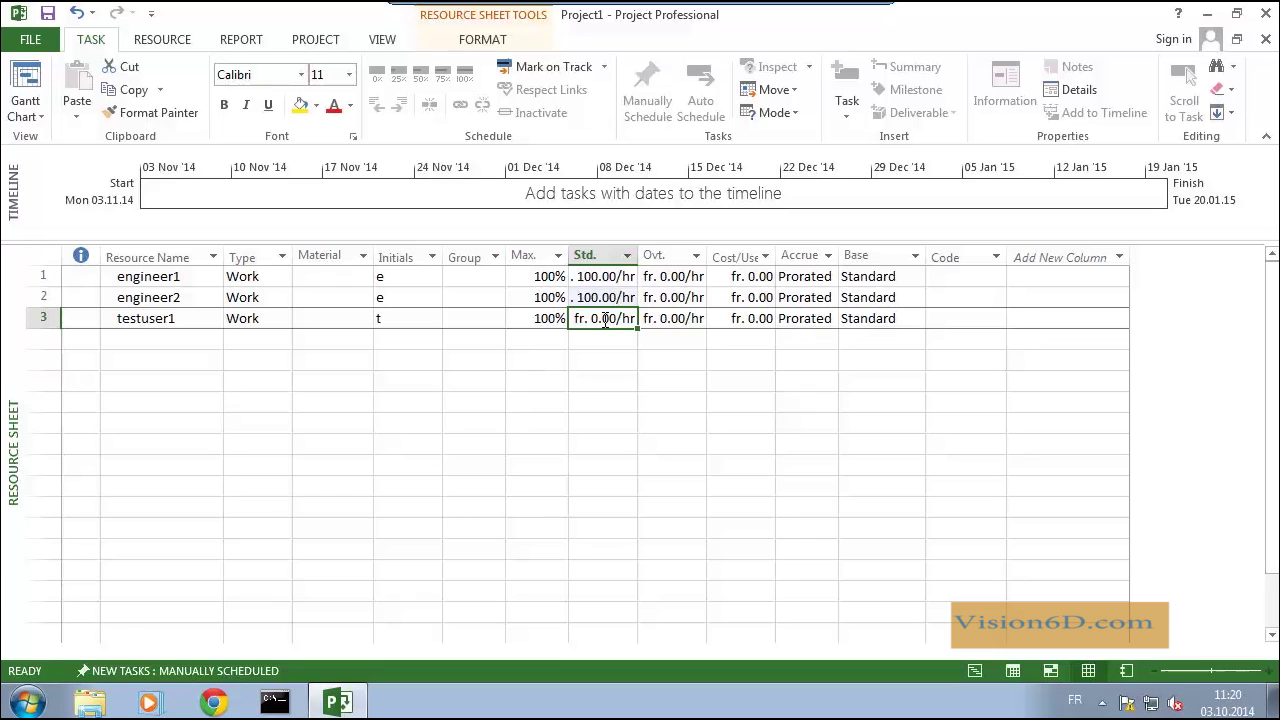
key(BackSpace)
text(100)
key(Return)
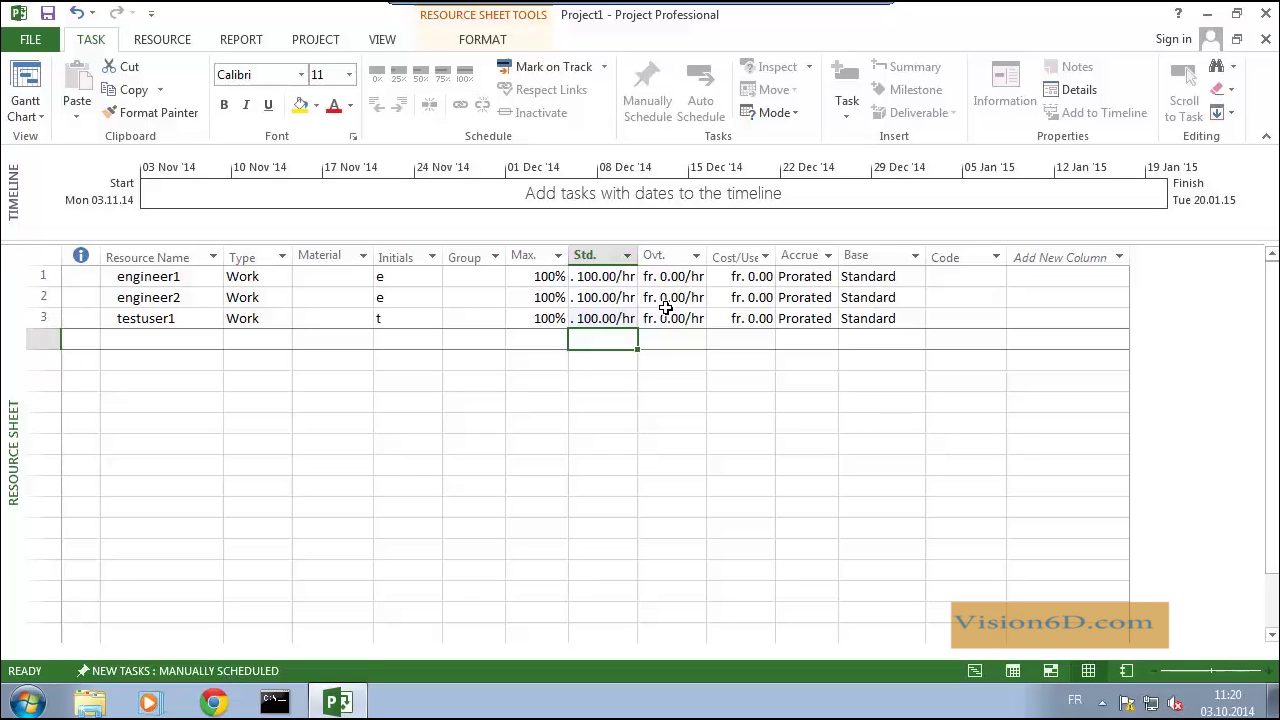
Return to the Gantt Chart, widen the task table and insert a Cost column after Resource Names
click(27, 80)
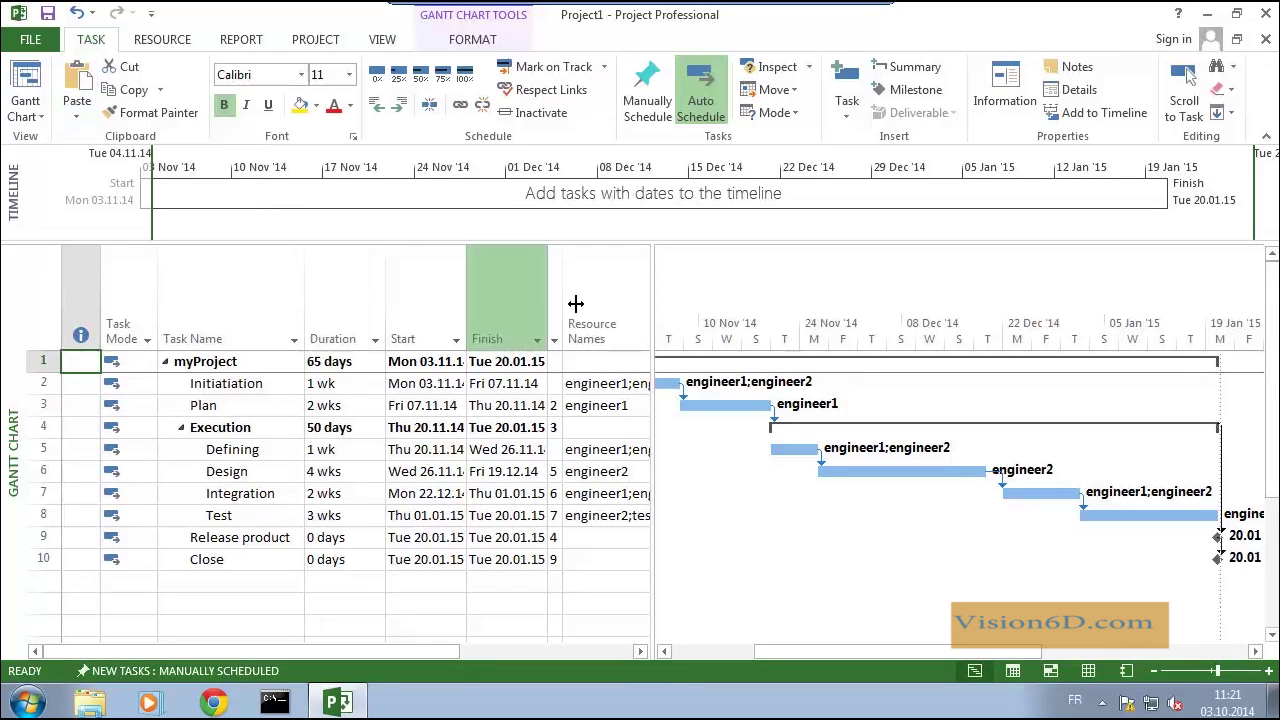
drag(651, 315, 763, 306)
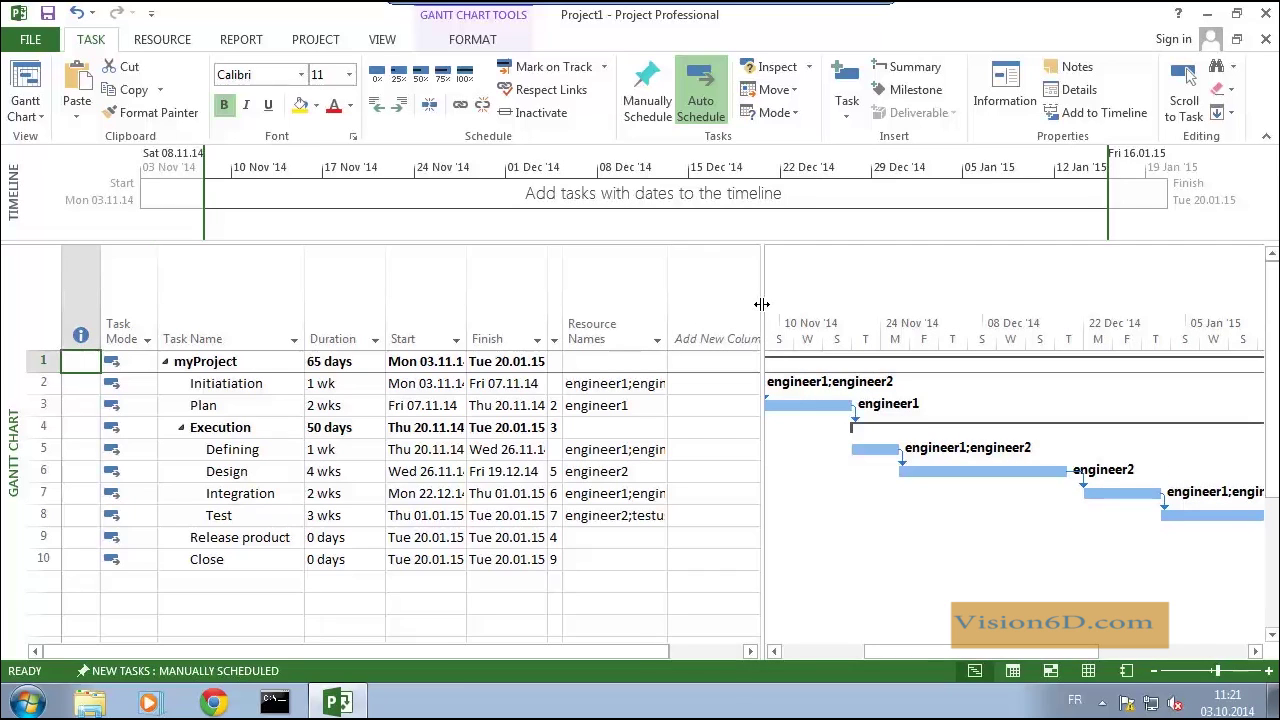
right_click(703, 338)
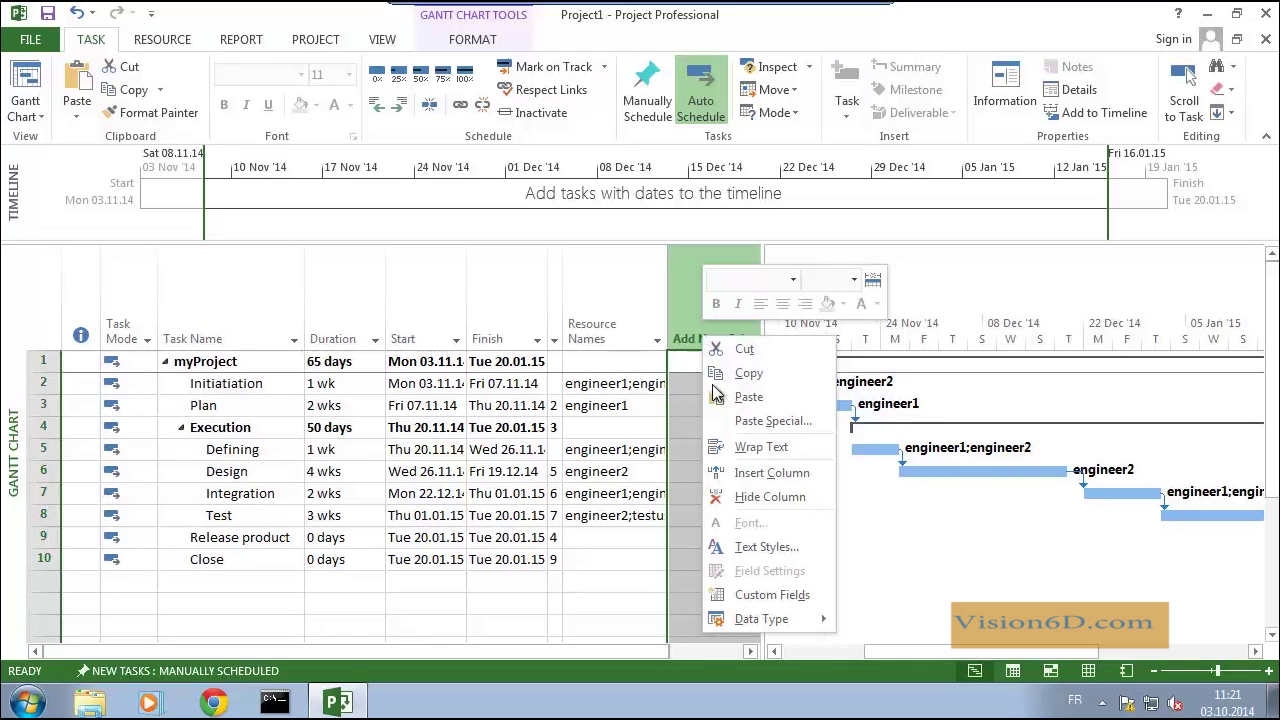
click(754, 481)
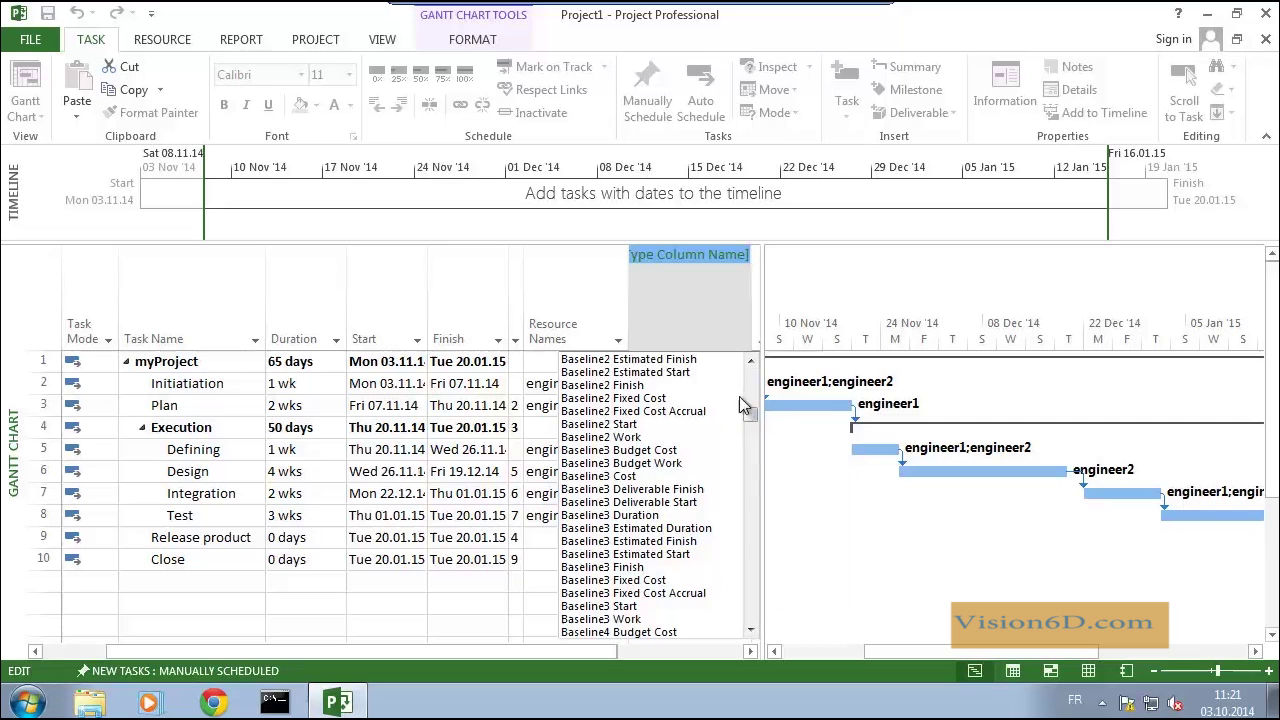
drag(751, 418, 750, 474)
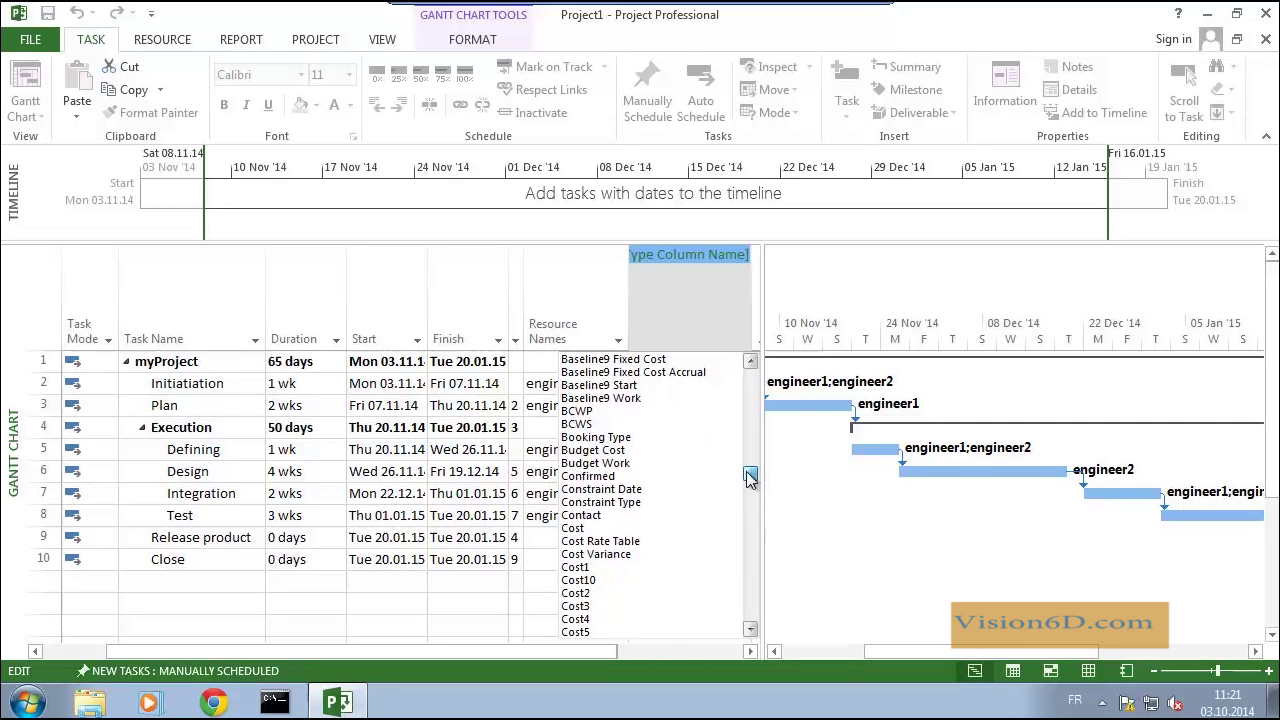
click(598, 527)
click(582, 287)
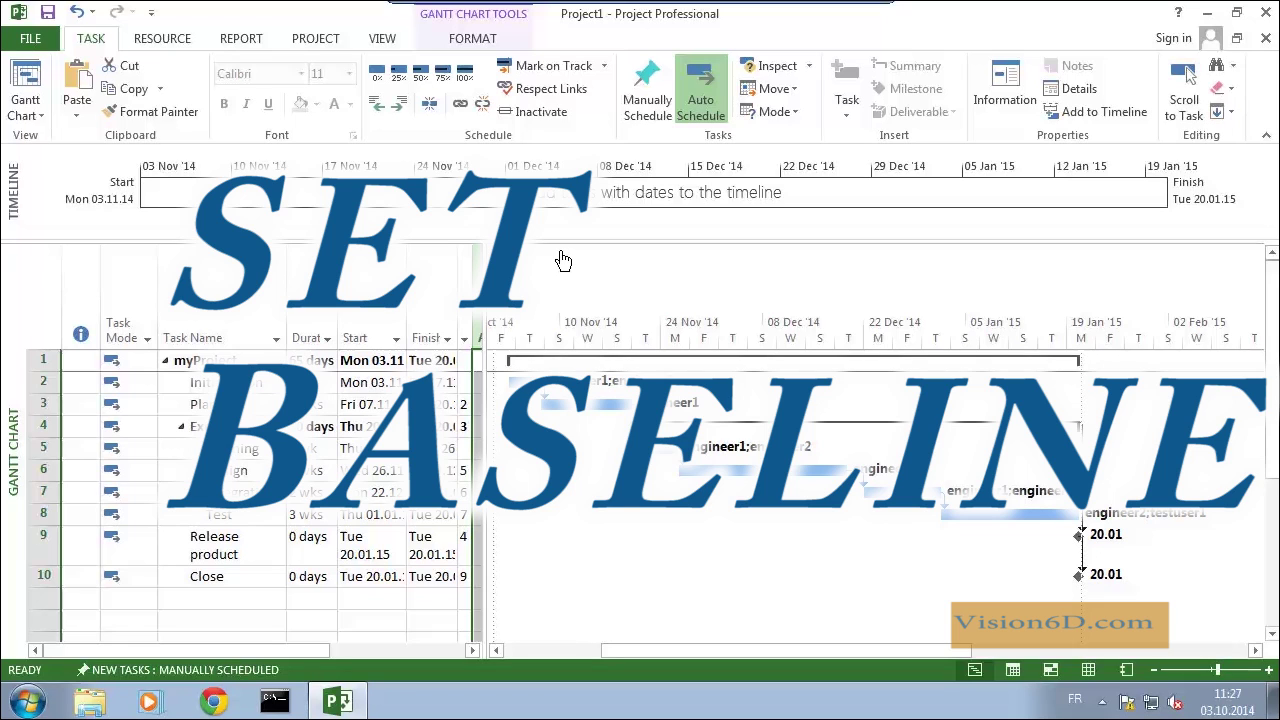
Set the default Baseline for the entire project
click(316, 42)
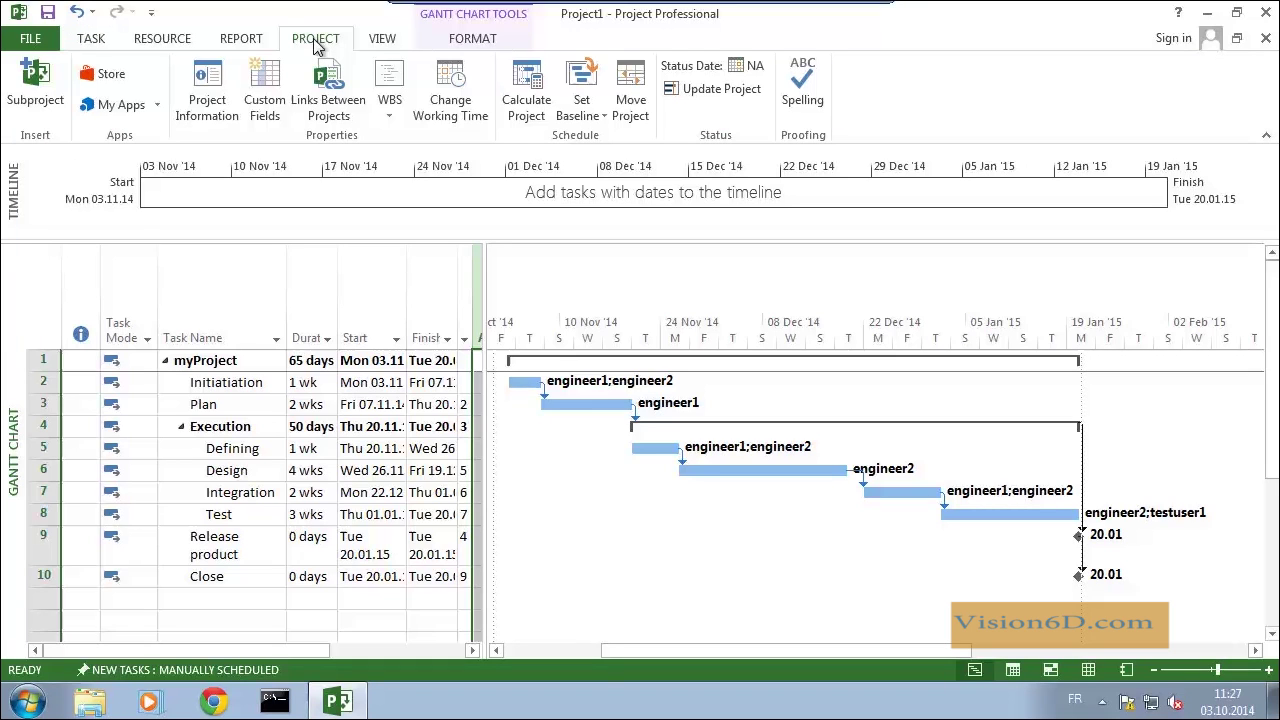
click(585, 85)
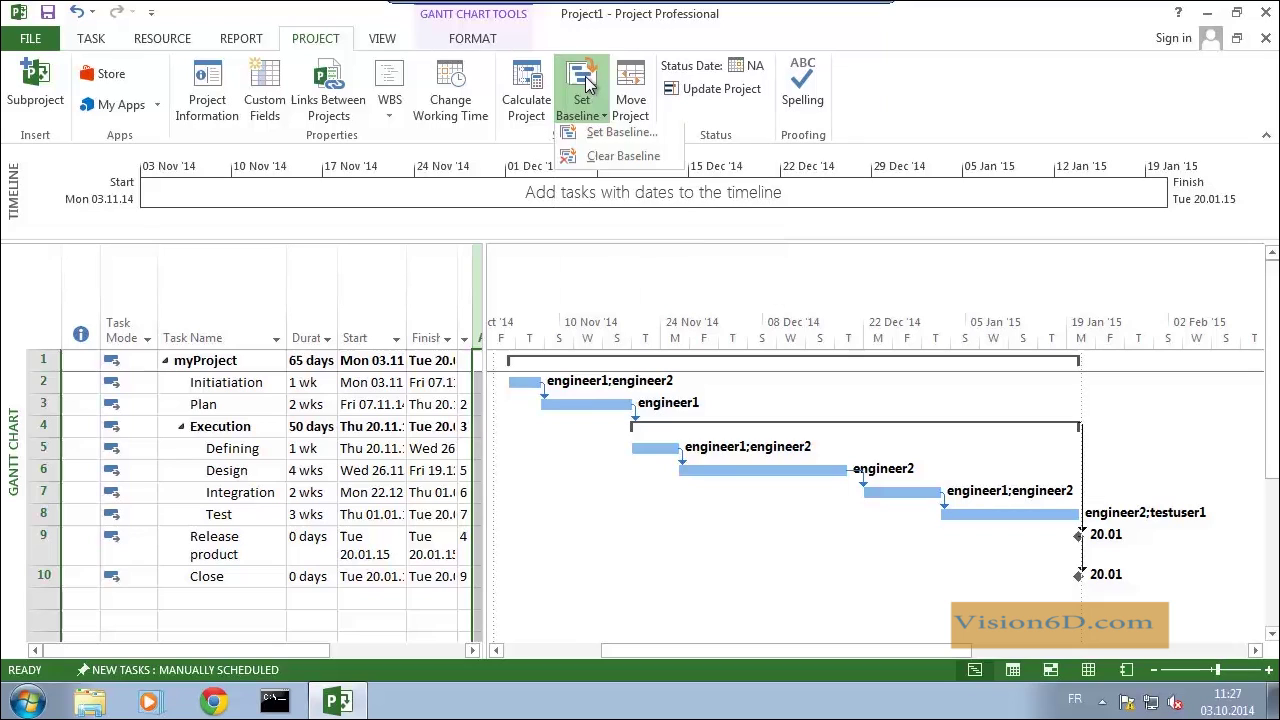
click(606, 148)
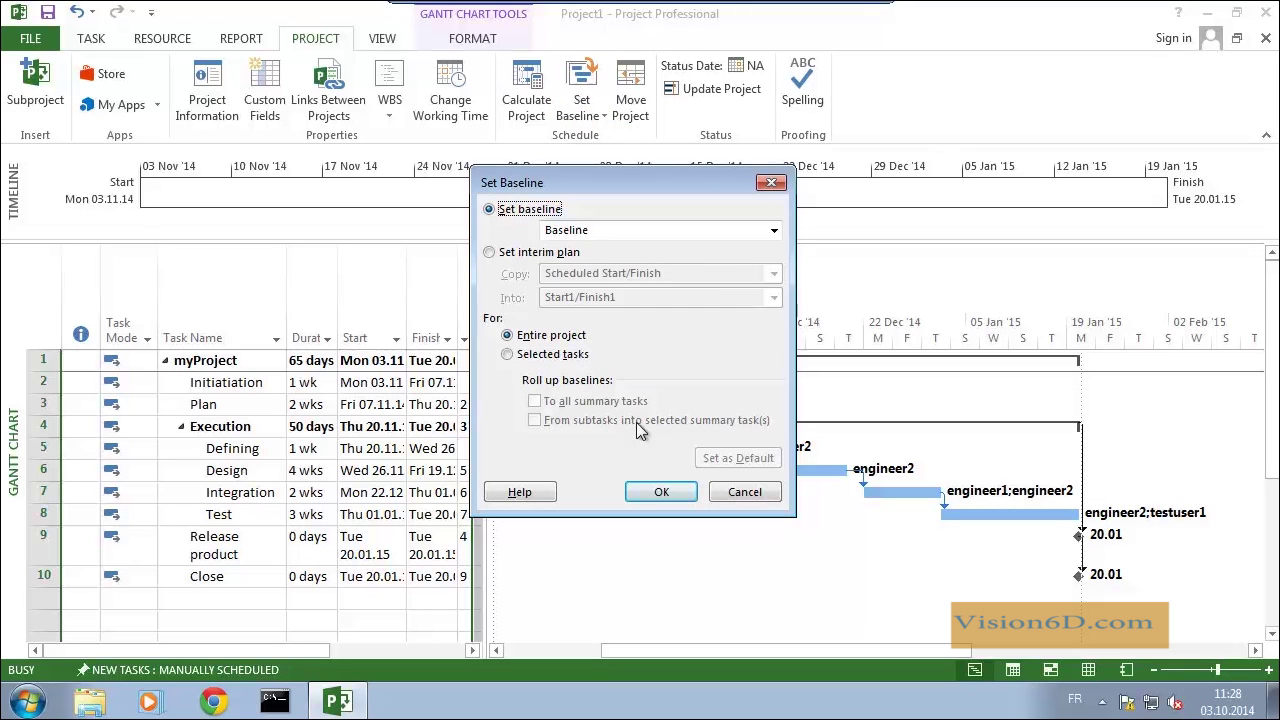
click(659, 497)
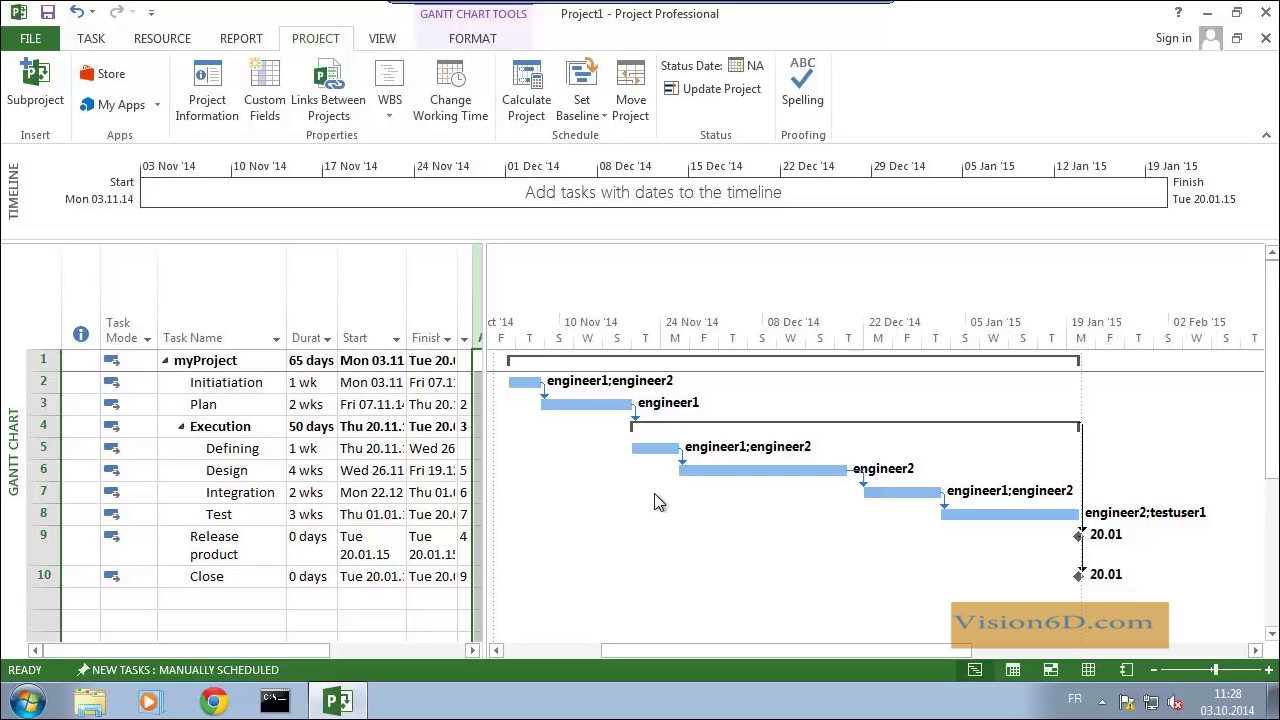
Mark the Initiatiation task as 100% complete
click(90, 40)
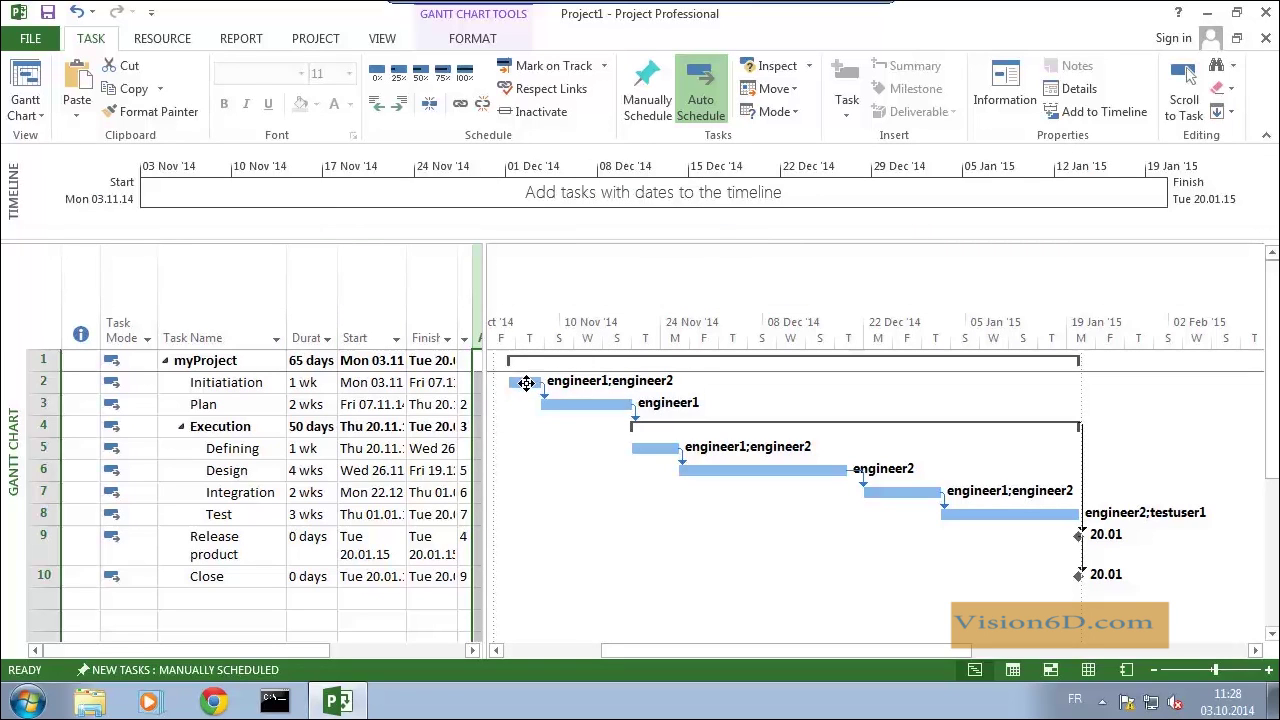
mouse_move(525, 383)
click(45, 383)
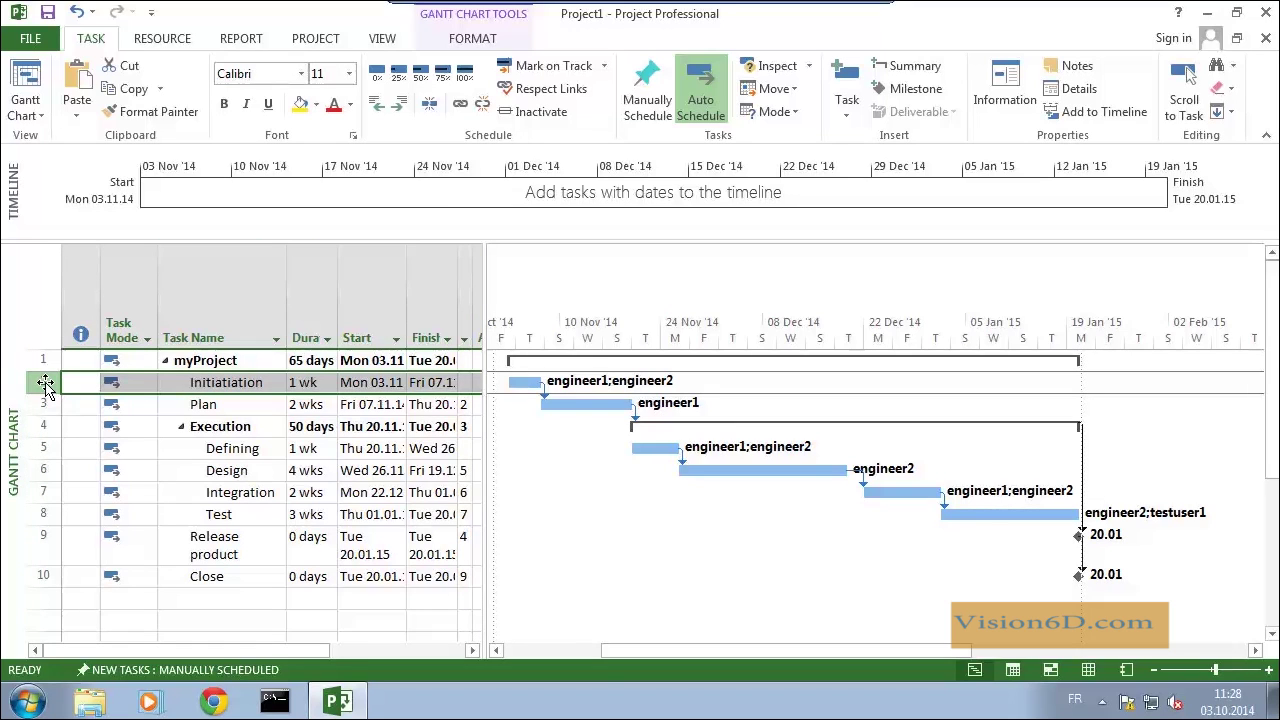
click(465, 75)
scroll(257, 430, down, 1)
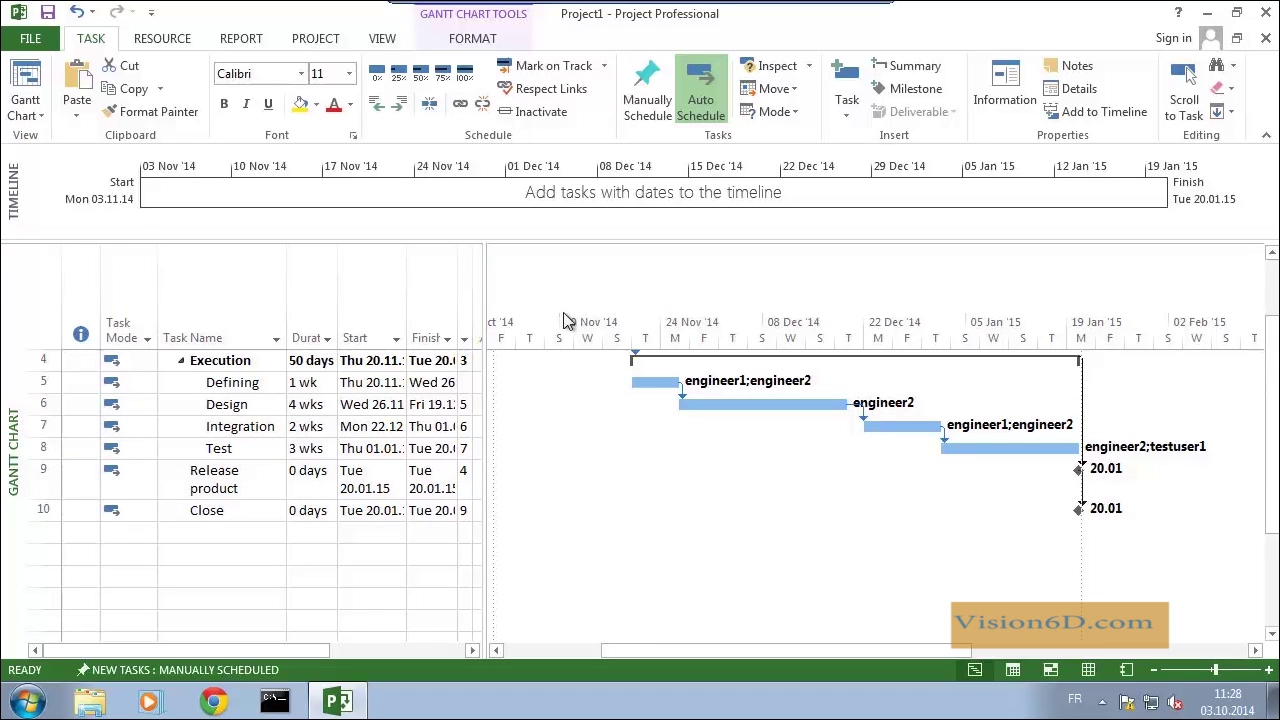
Mark the Plan task as 100% complete
scroll(563, 320, up, 1)
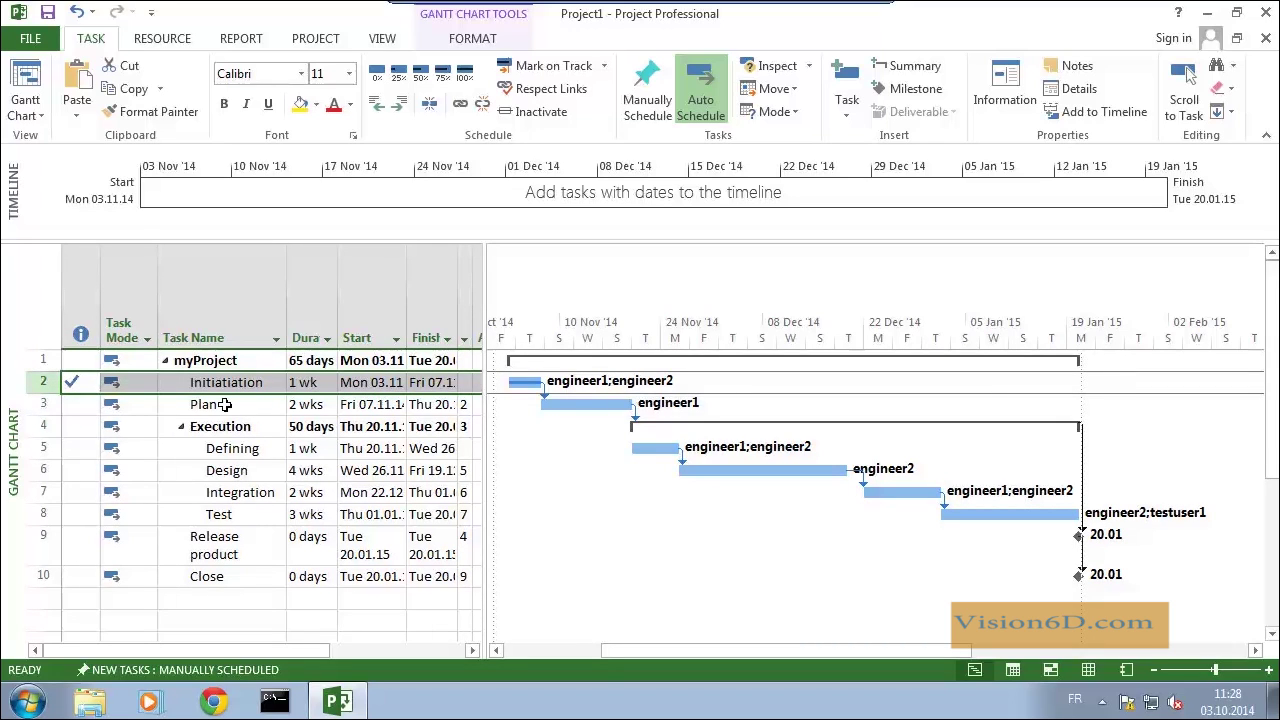
double_click(582, 406)
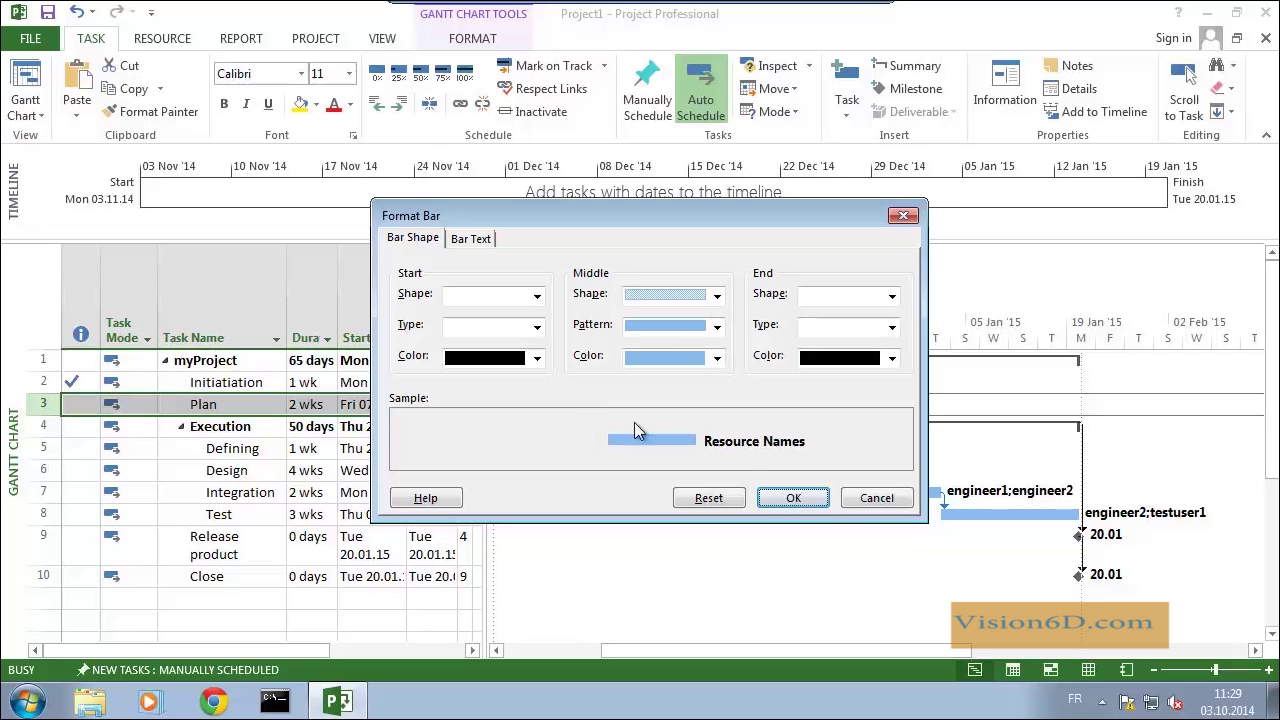
click(851, 501)
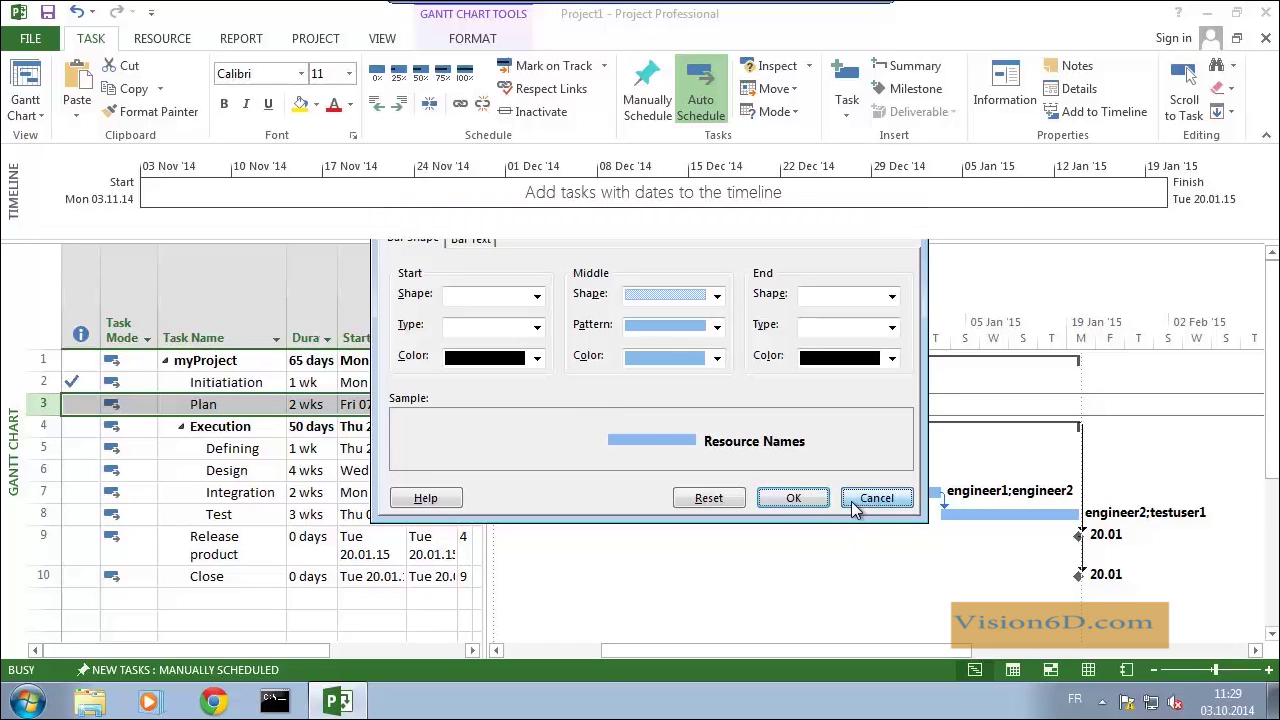
double_click(207, 405)
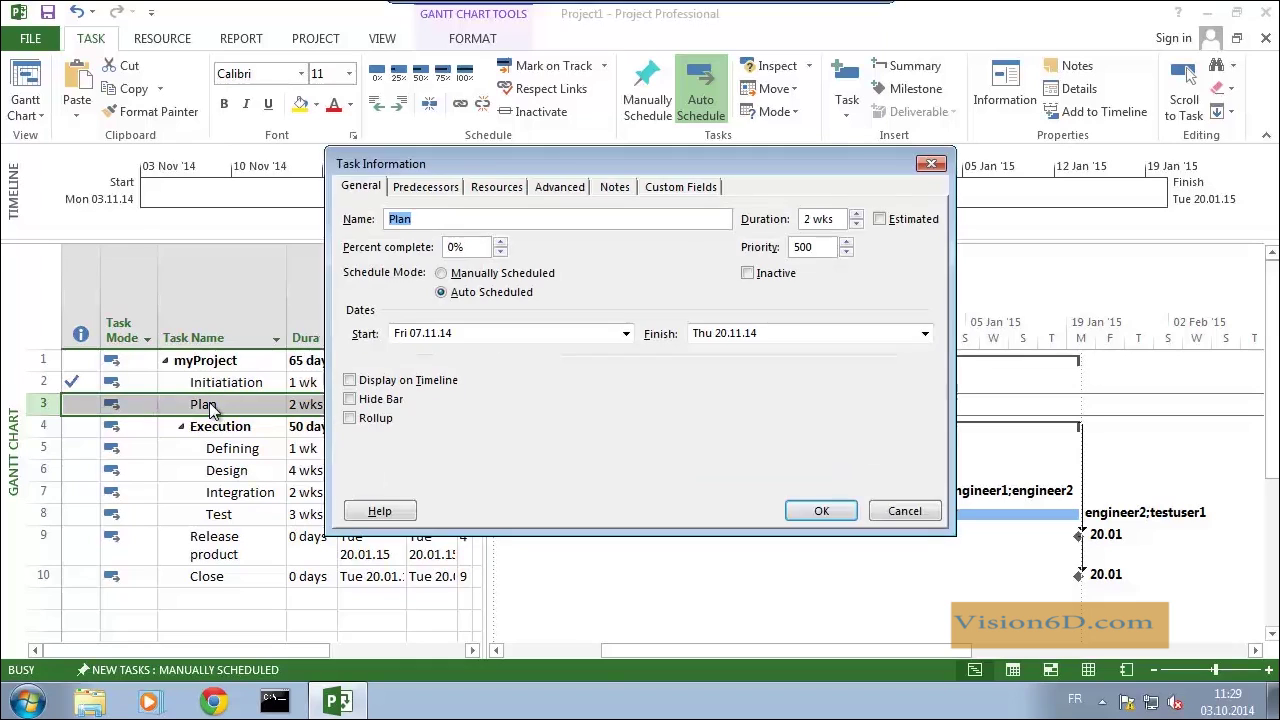
click(502, 245)
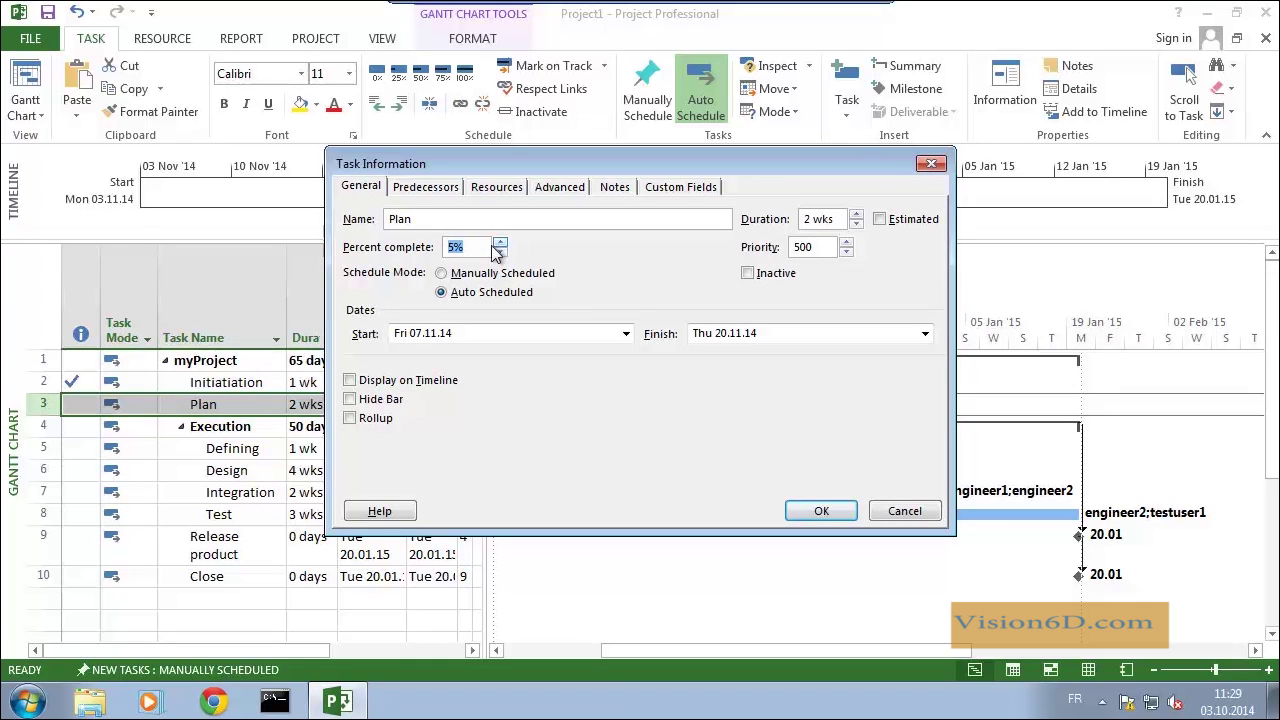
click(455, 247)
key(BackSpace)
text(100)
click(820, 512)
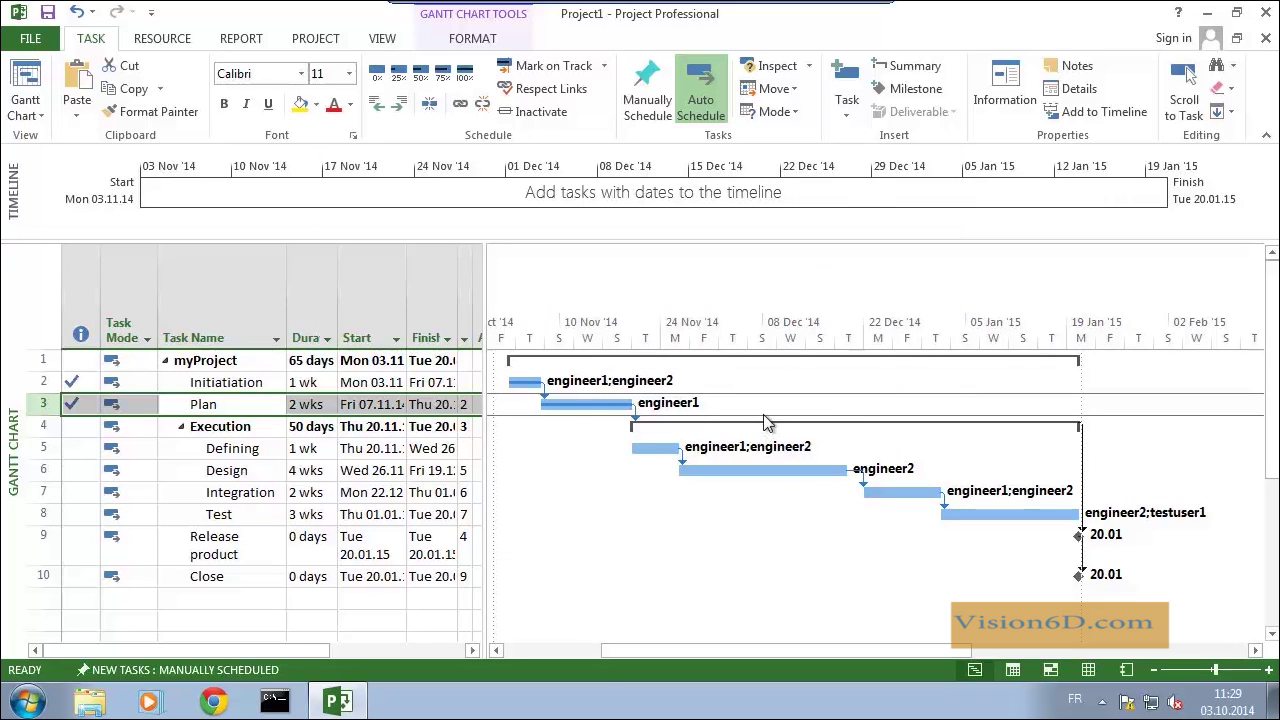
Set the project's status date to Wed 26.11.14
mouse_move(649, 450)
mouse_move(677, 469)
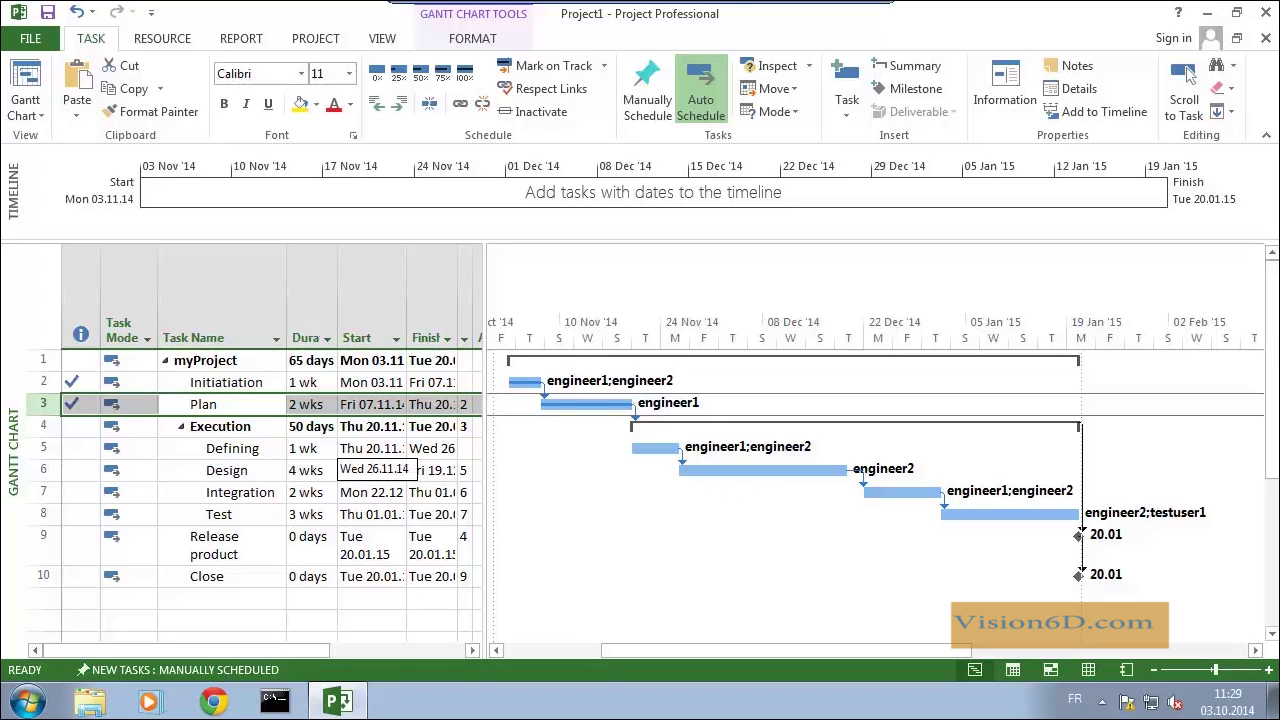
click(316, 40)
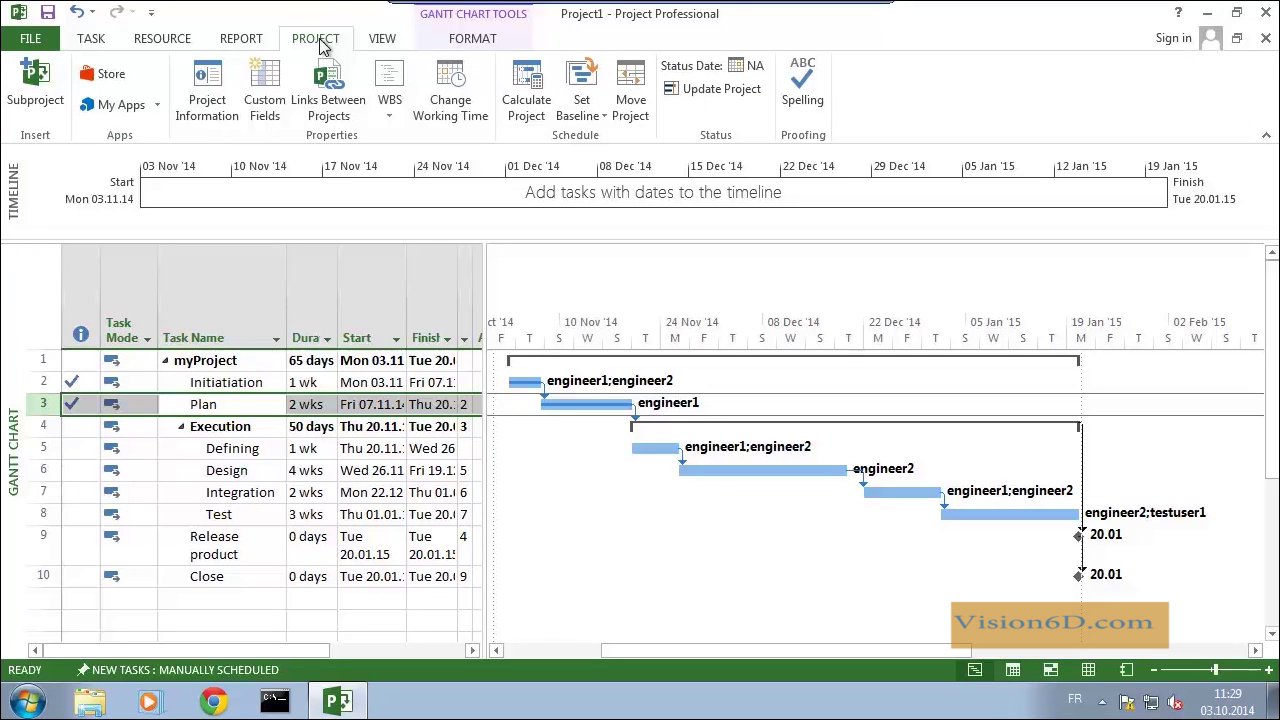
click(742, 68)
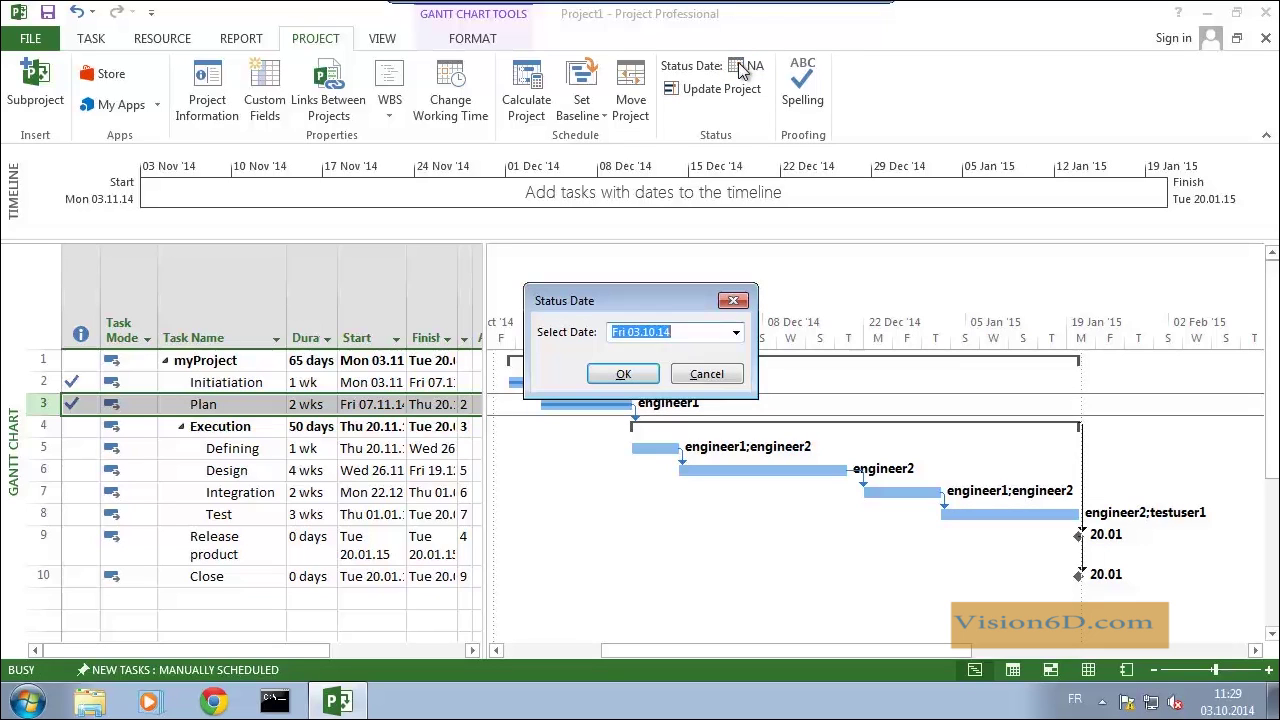
click(736, 333)
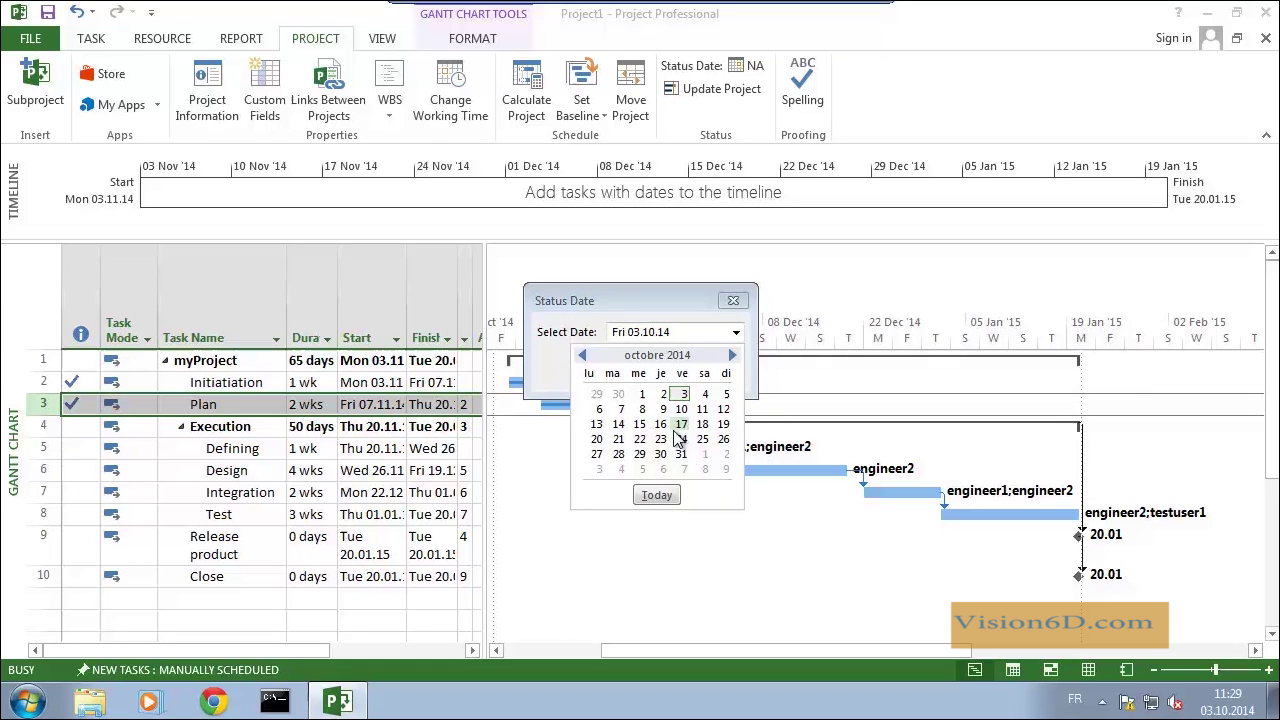
scroll(642, 443, down, 1)
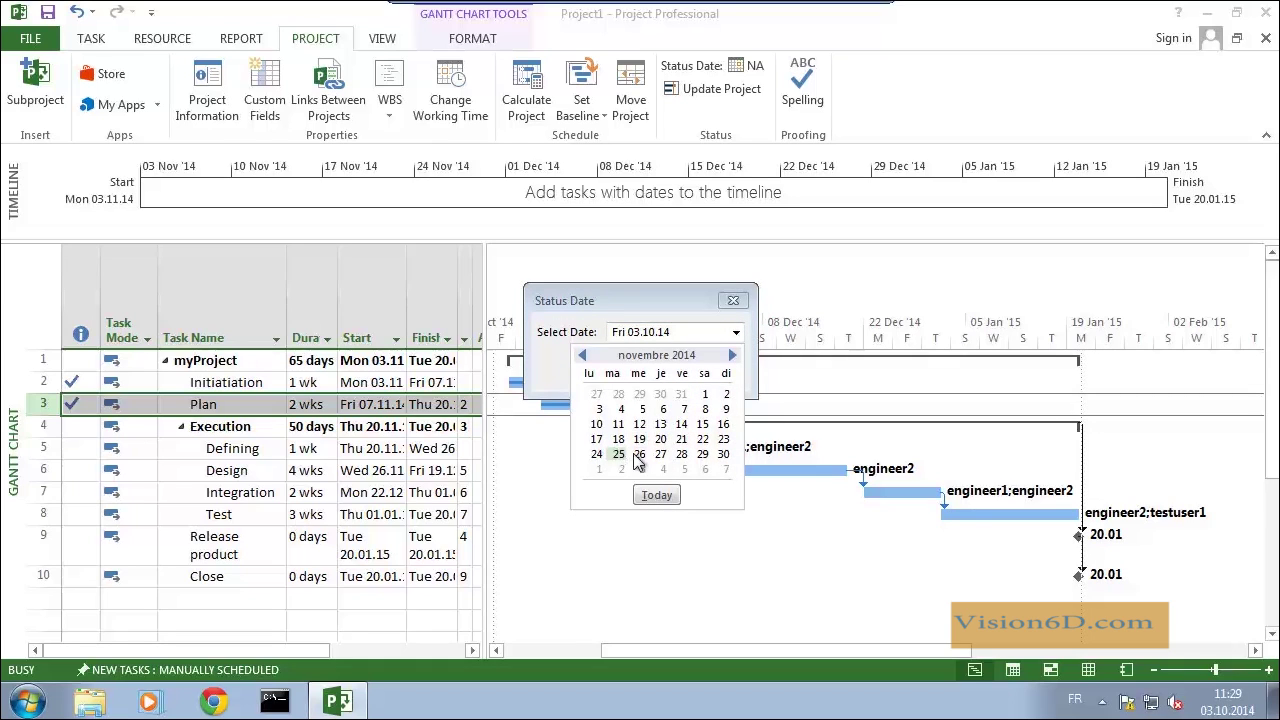
click(641, 454)
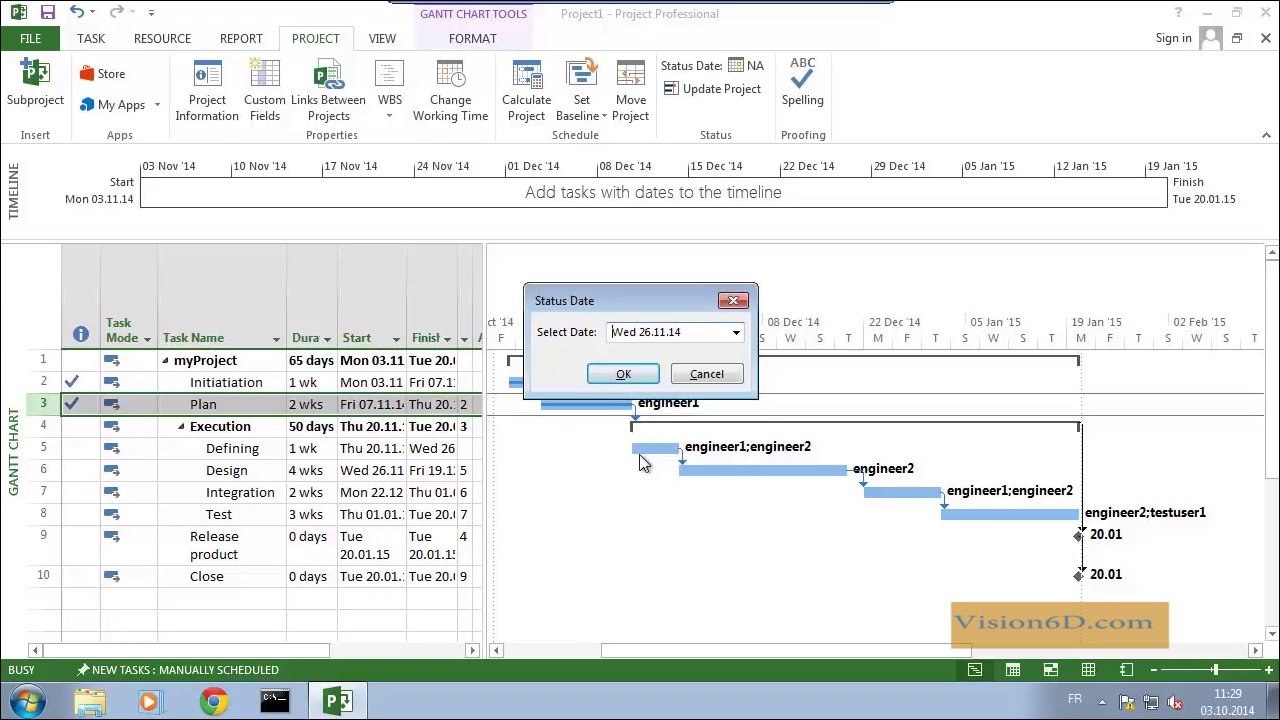
click(604, 375)
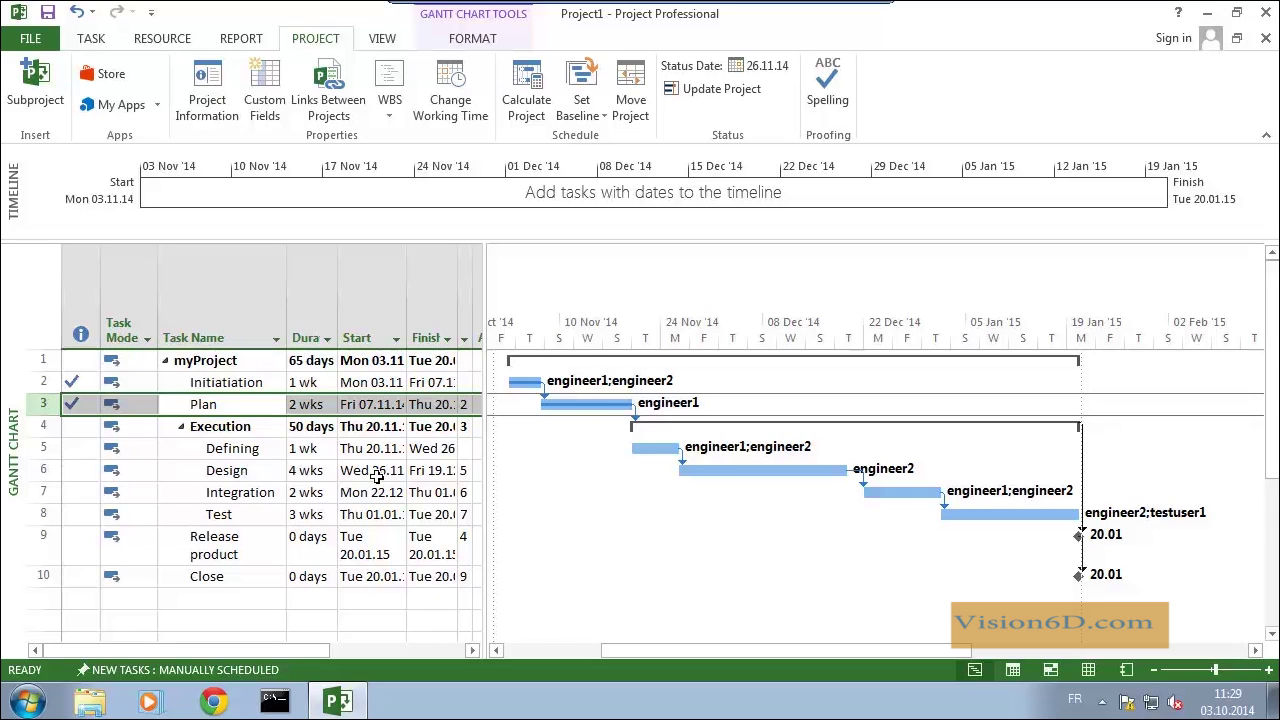
Mark the Defining task under Execution as 50% complete and check its progress bar in the chart
double_click(258, 451)
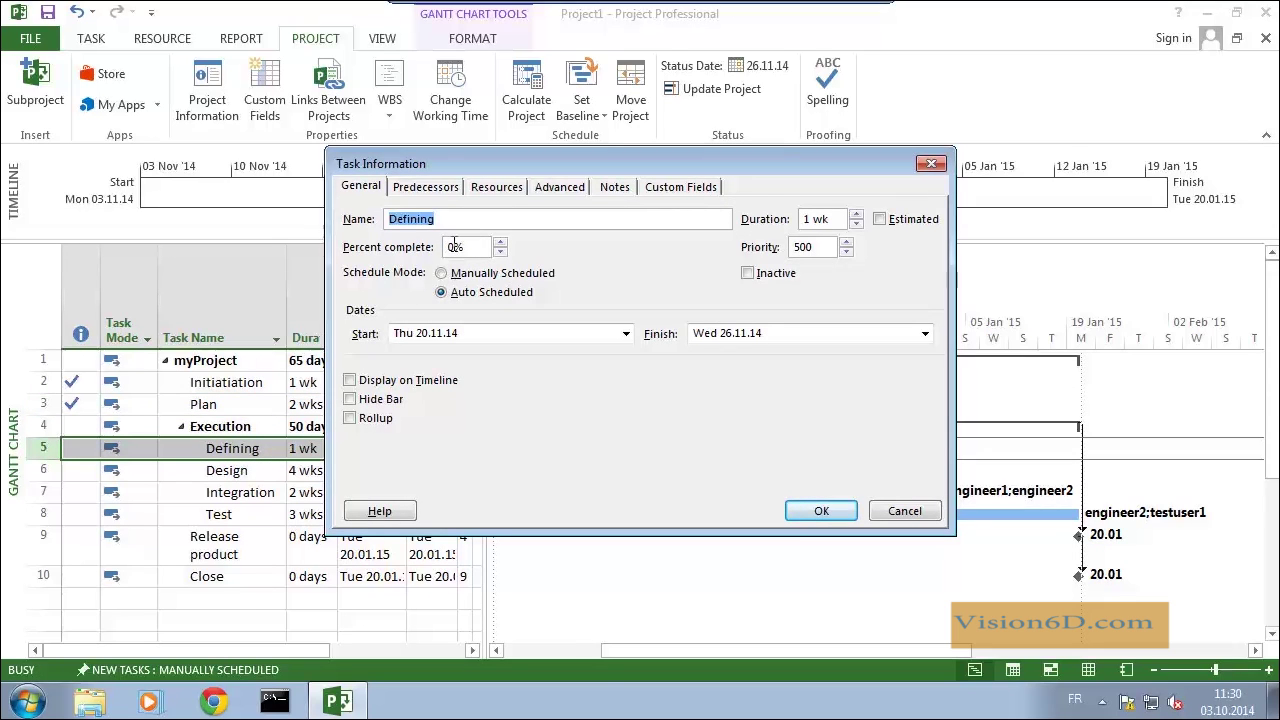
click(455, 249)
key(BackSpace)
text(50)
click(820, 512)
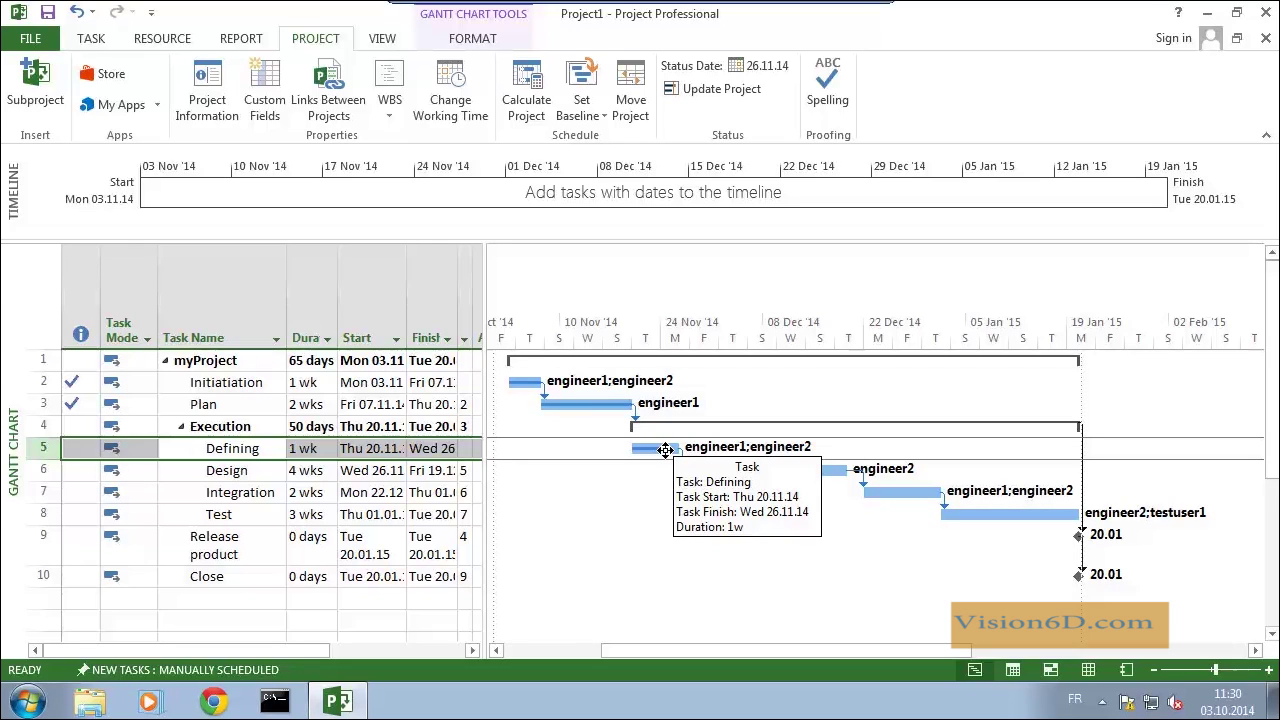
drag(634, 448, 657, 448)
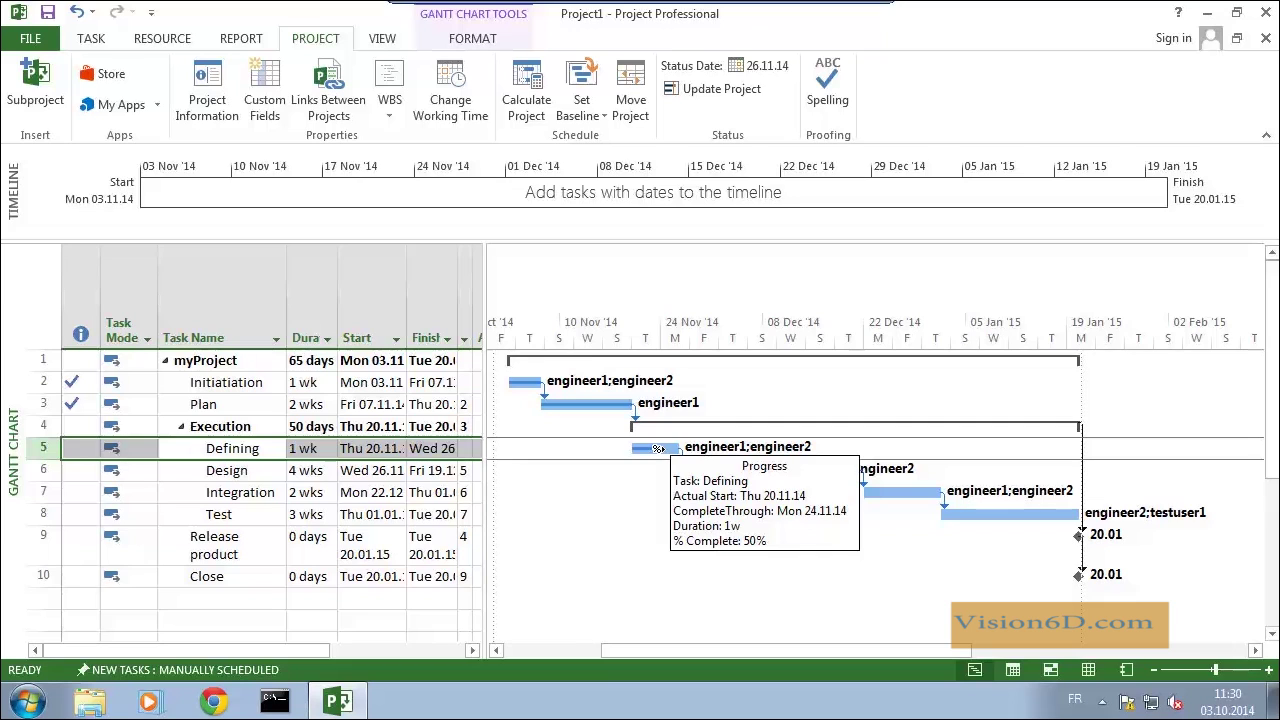
Switch to the Tracking Gantt view and examine the task bars from November 2014 against the baseline
click(91, 38)
click(30, 112)
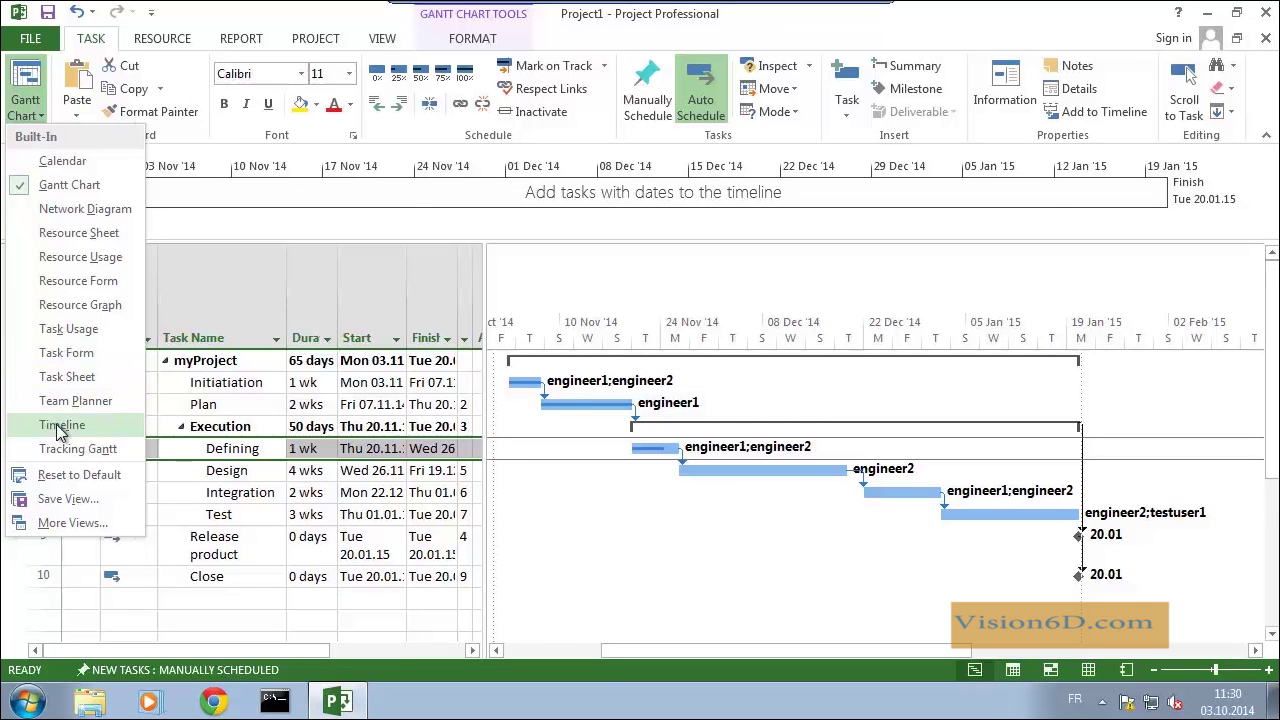
click(88, 450)
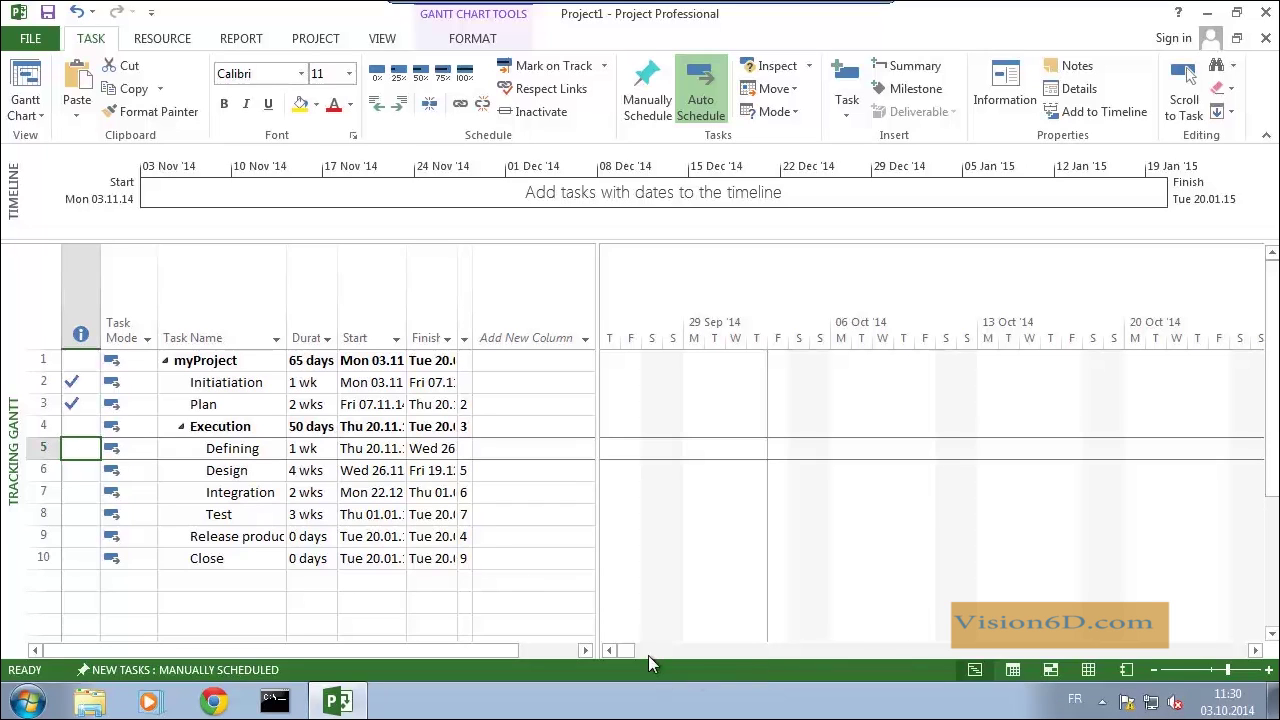
drag(625, 649, 676, 653)
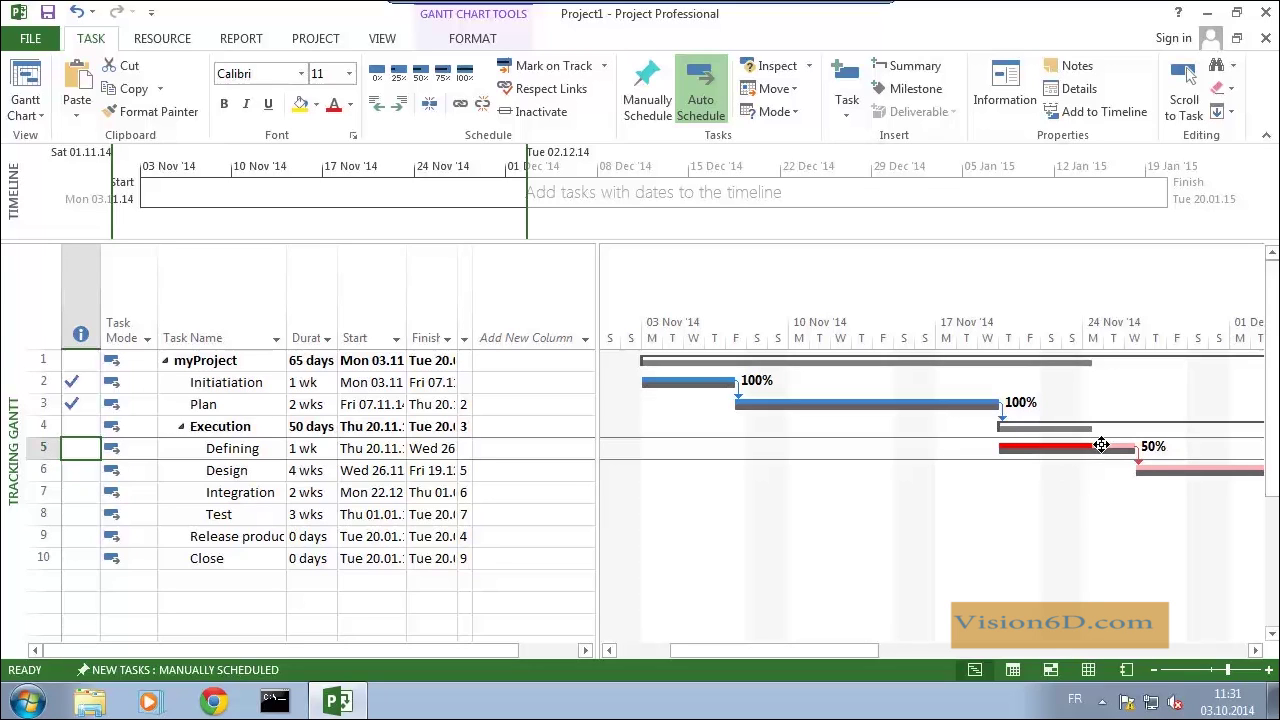
mouse_move(1101, 446)
Set the Defining task's duration to 2 weeks and compare the Defining and Design bars with their baseline bars
click(306, 451)
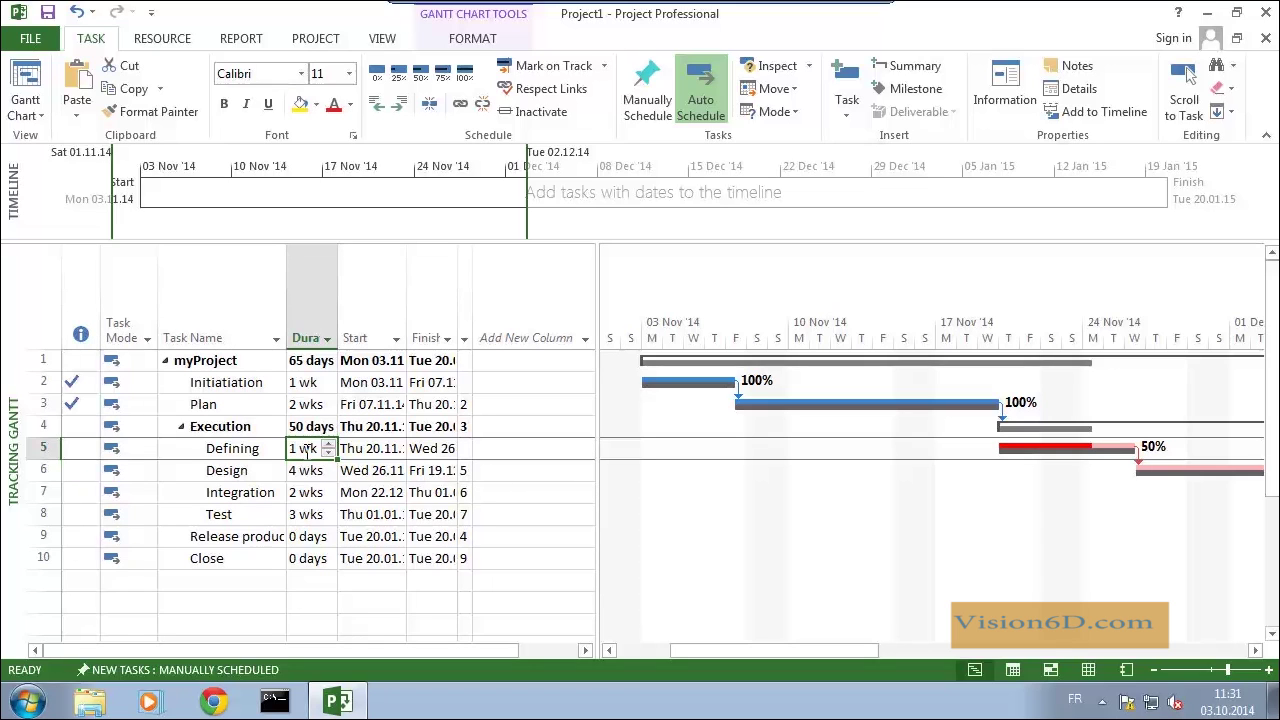
key(BackSpace)
text(2w)
key(Return)
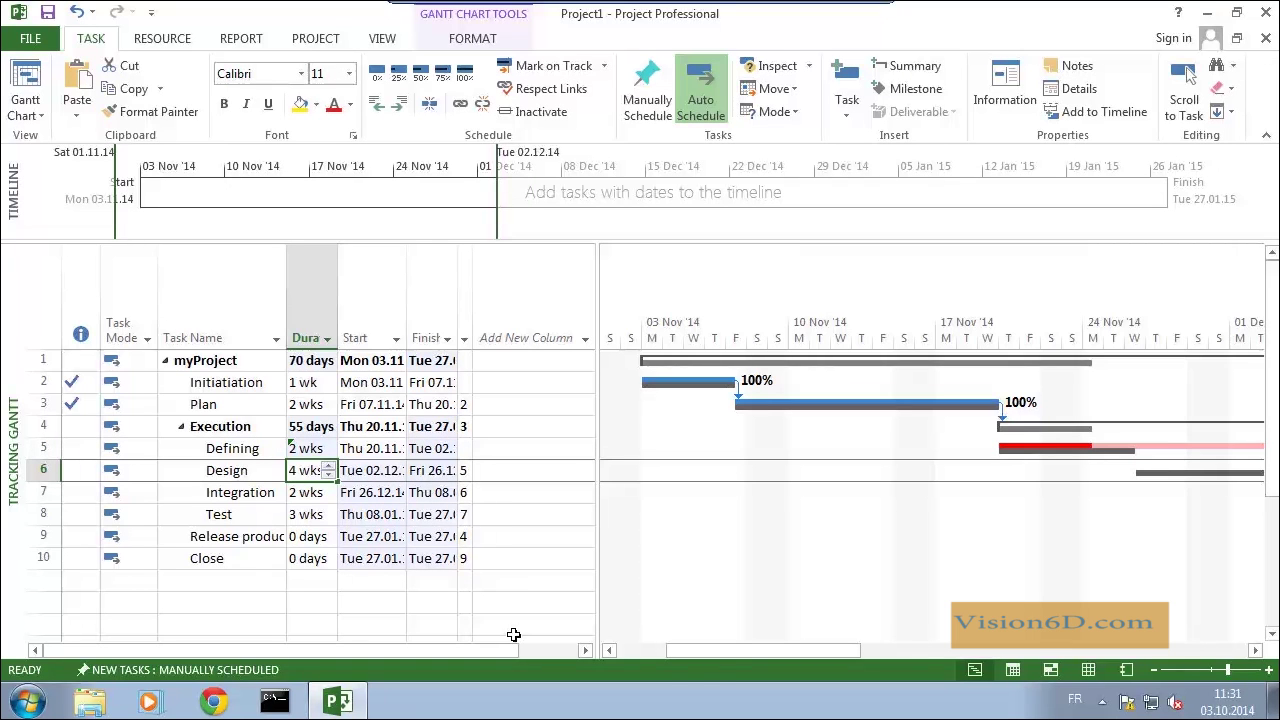
drag(712, 648, 770, 651)
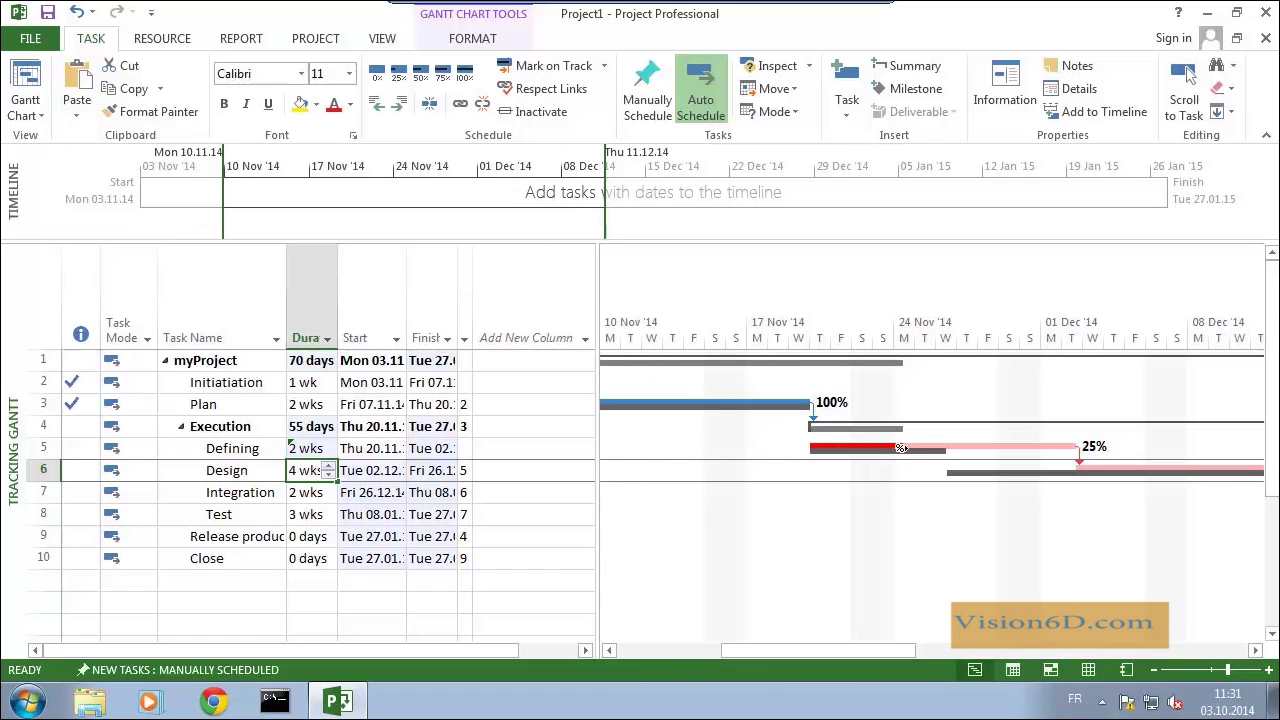
mouse_move(1017, 446)
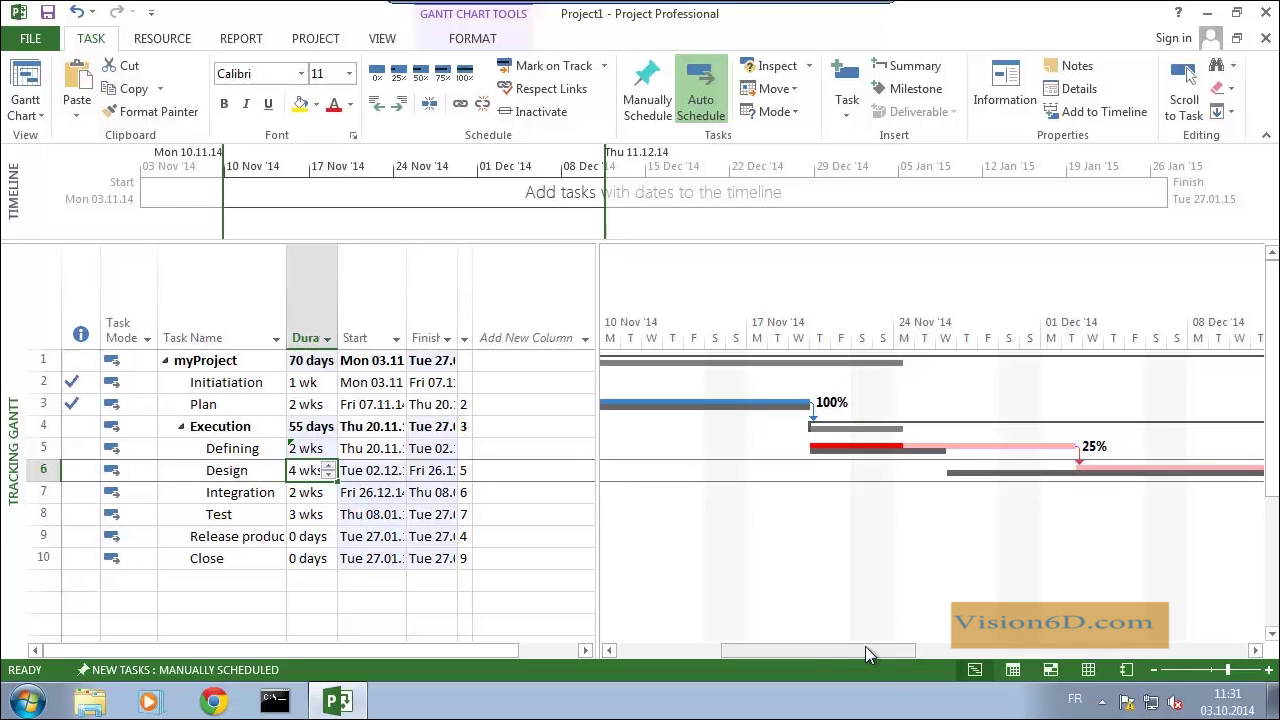
mouse_move(824, 651)
mouse_down()
mouse_move(1103, 627)
mouse_move(825, 648)
mouse_up()
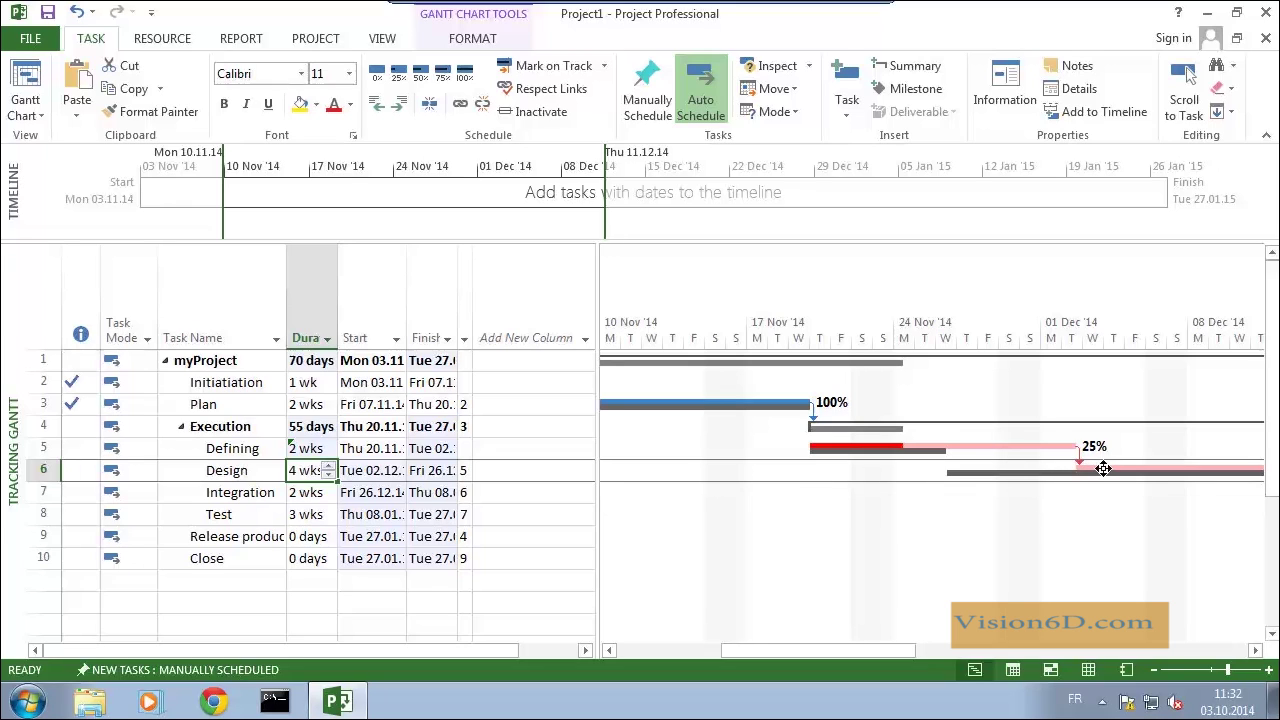
mouse_move(1109, 469)
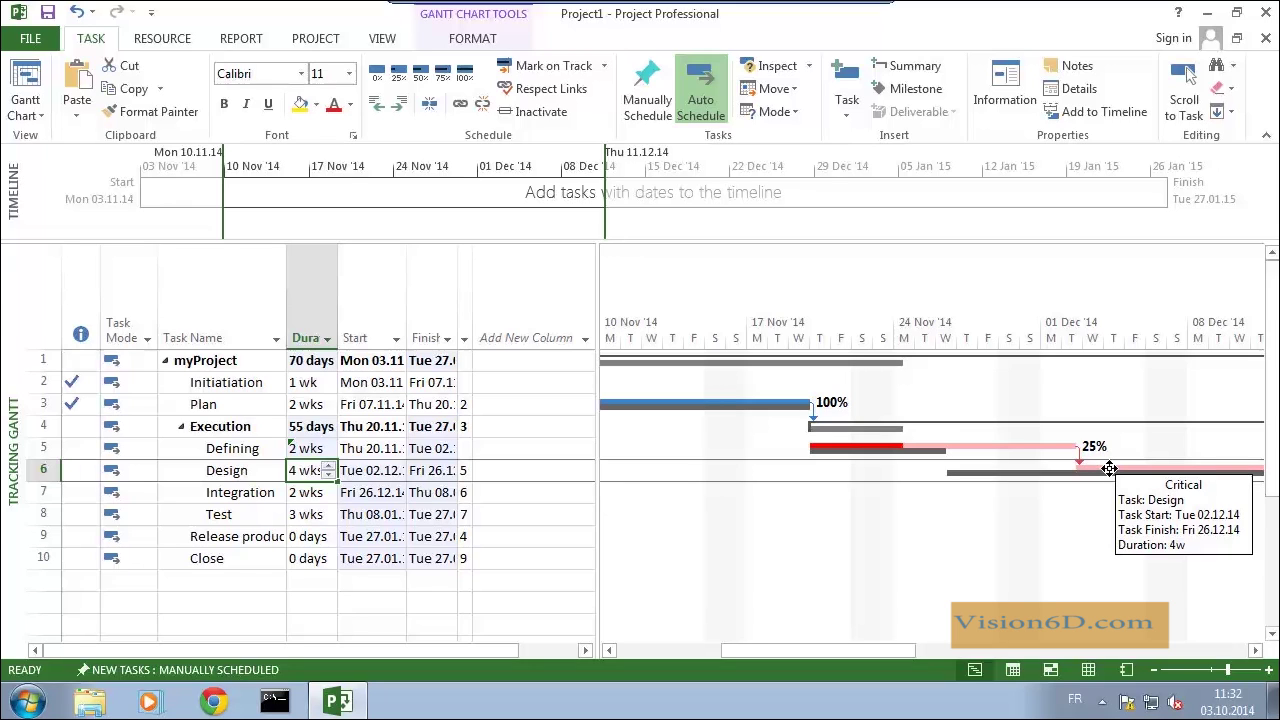